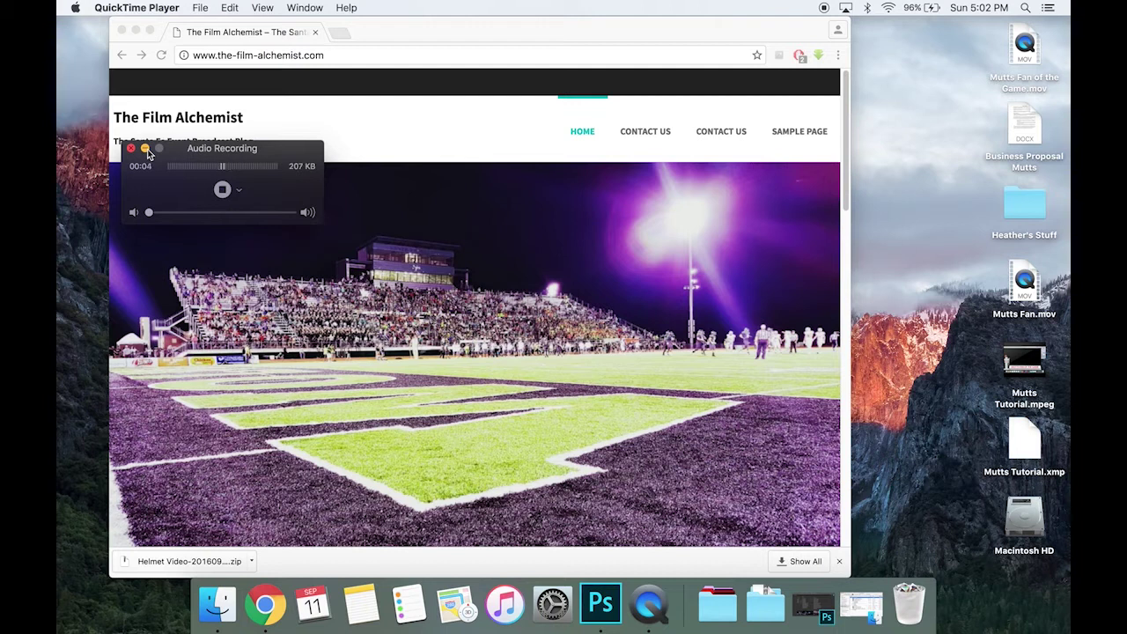
Step: Minimize QuickTime's Audio Recording window and scroll down to the 'Dueling Helmets Graphic' post
left_click(145, 149)
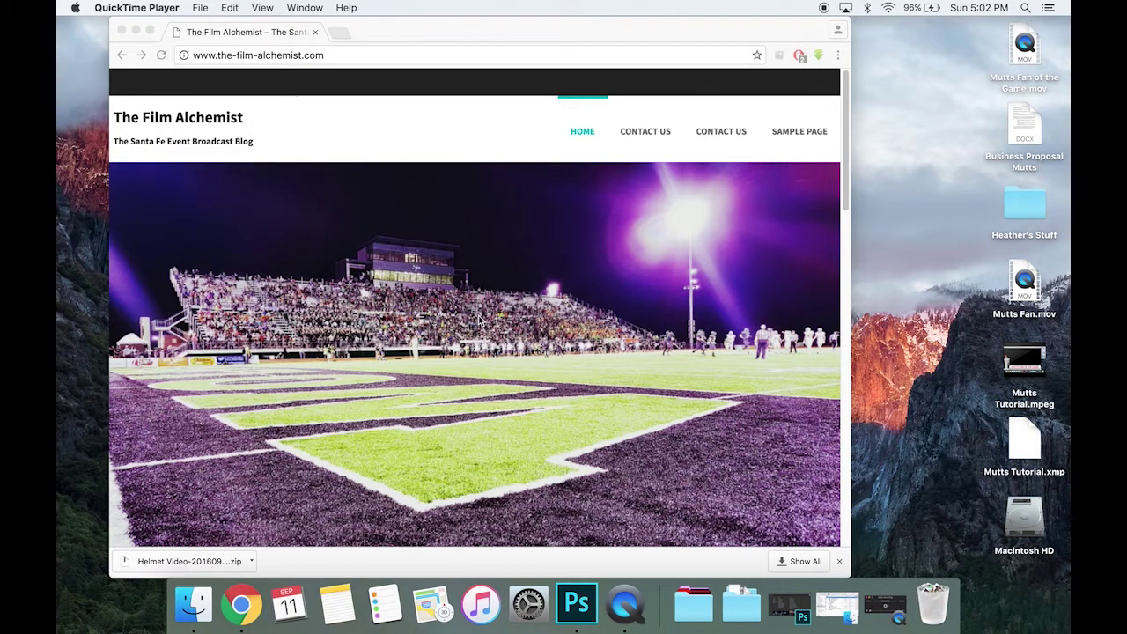
scroll(478, 351, "down", 10)
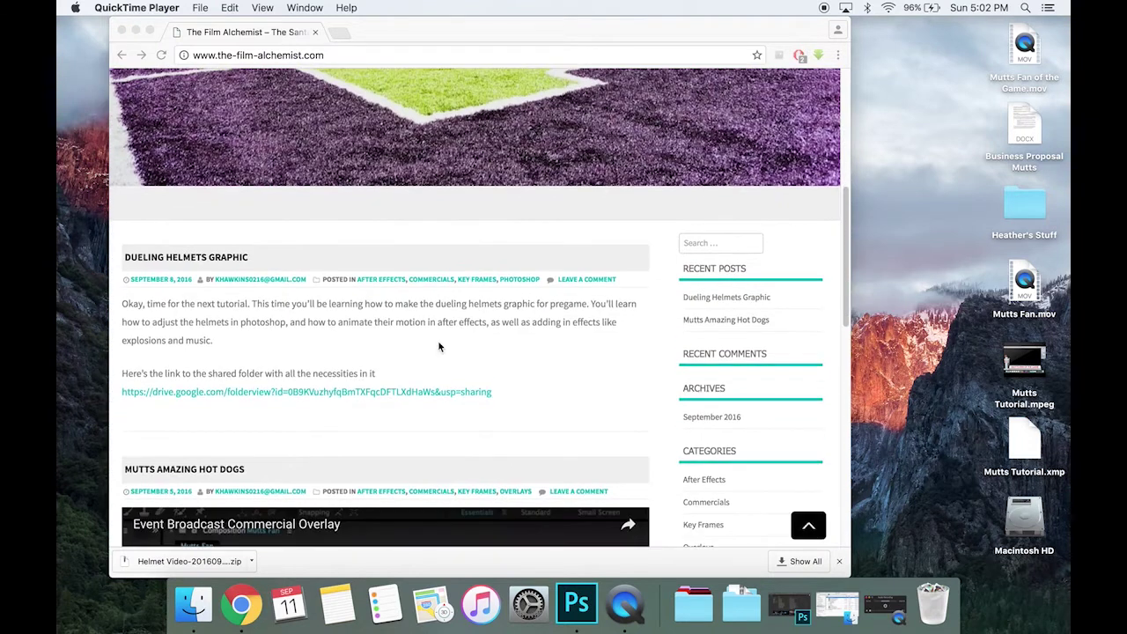
Step: Open the Helmet Video shared folder in Drive and download its zip despite the warning
left_click(278, 393)
left_click(279, 393)
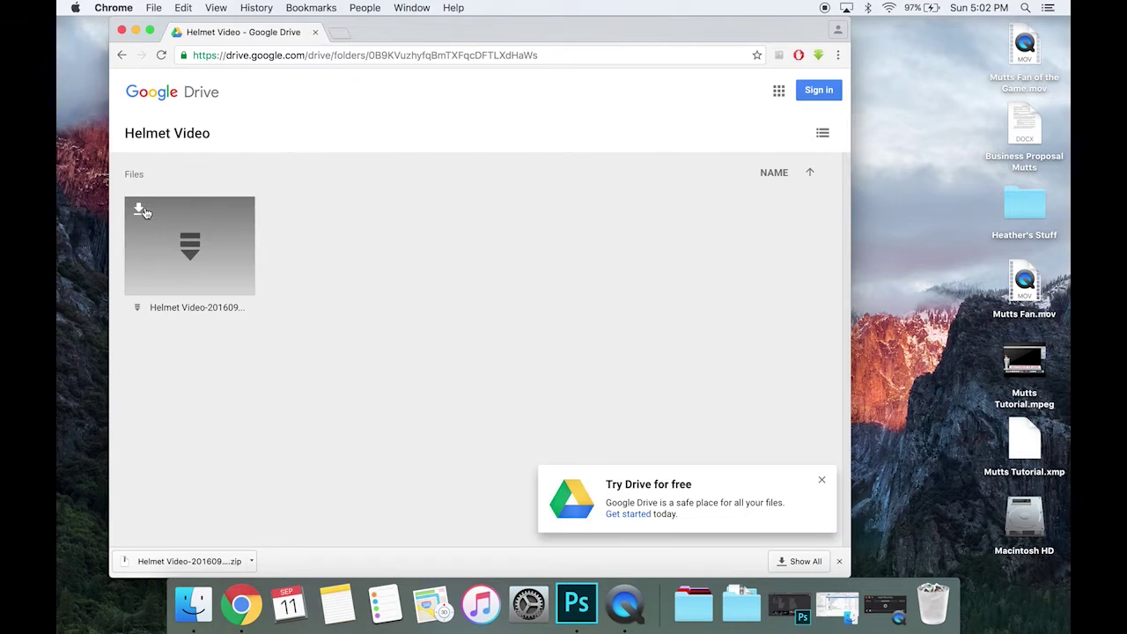
left_click(141, 211)
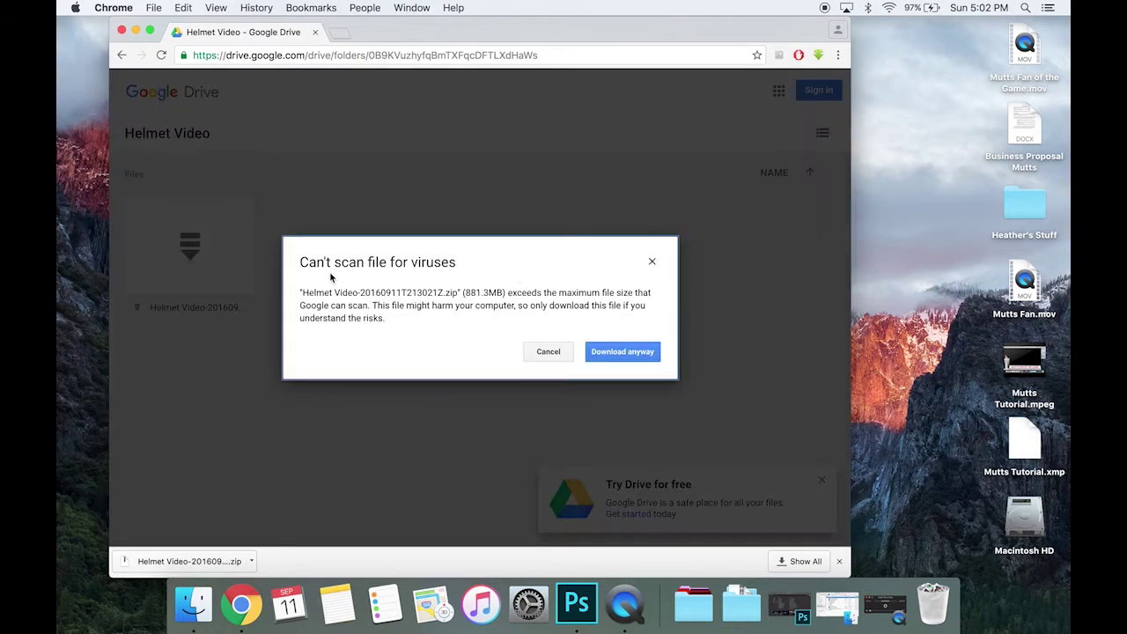
left_click(608, 361)
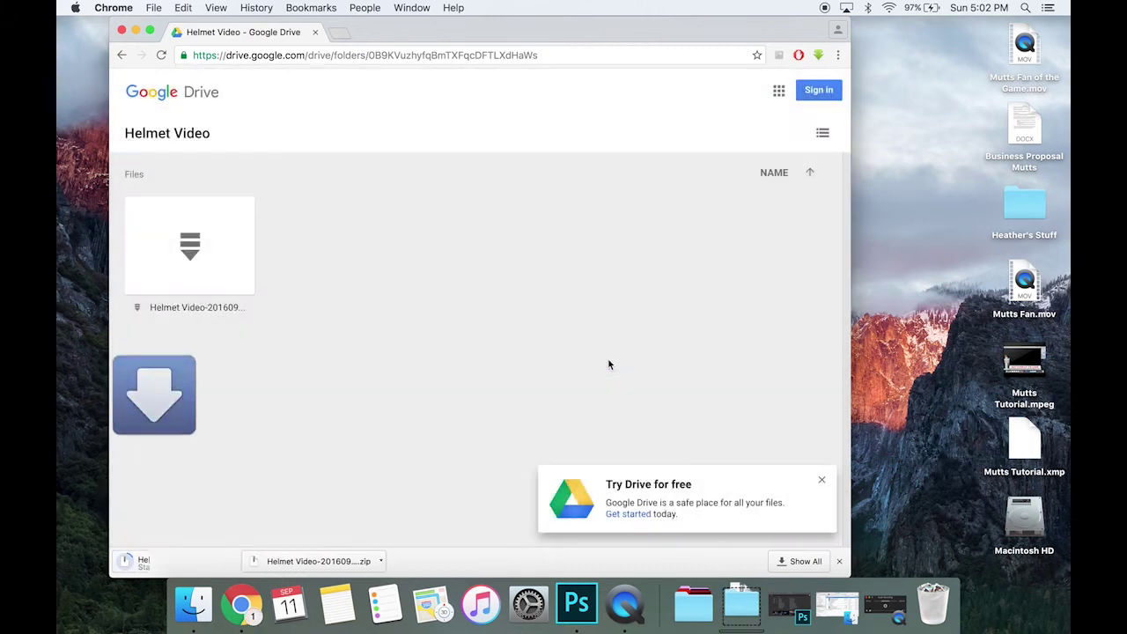
Step: Cancel the duplicate download and check that Helmet Video-20160911T213021Z.zip is in Downloads
left_click(248, 558)
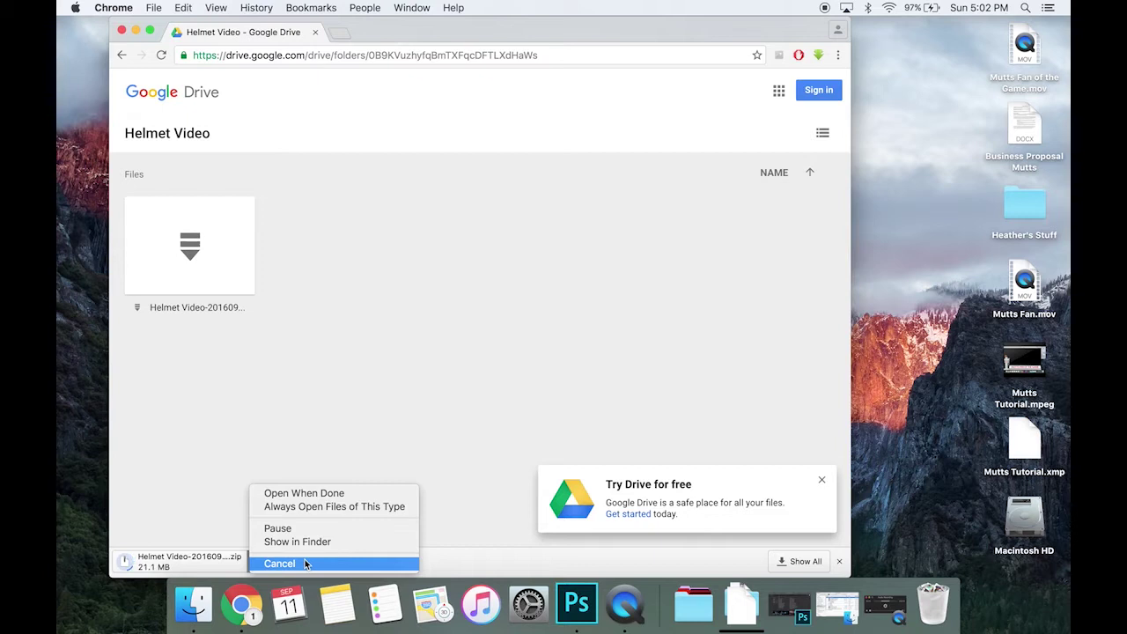
left_click(306, 563)
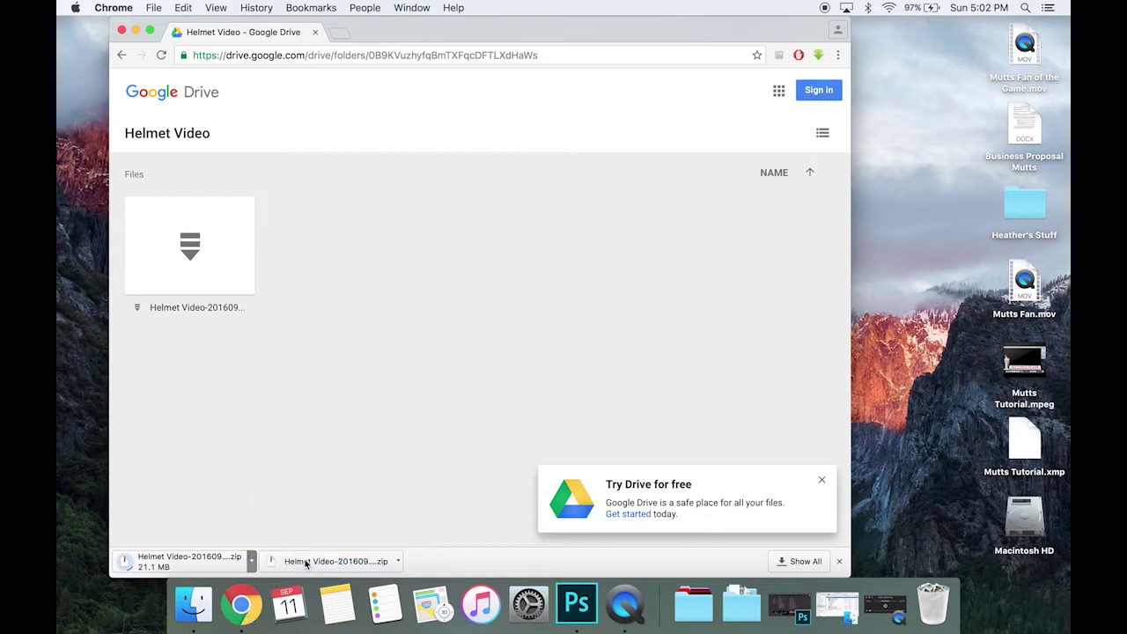
left_click(744, 606)
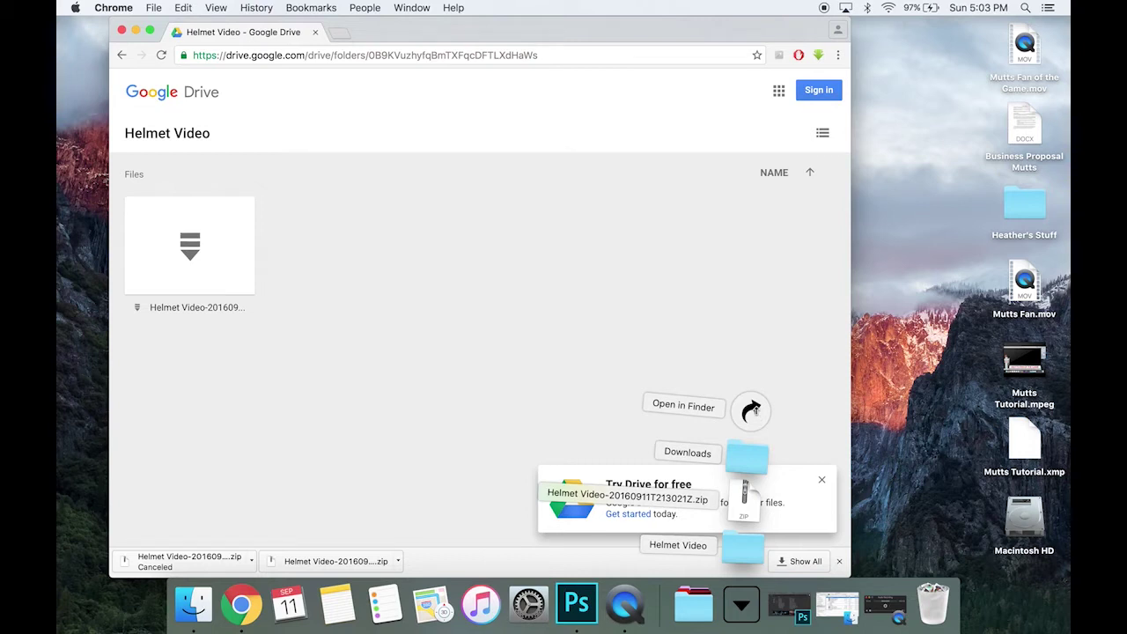
left_click(743, 607)
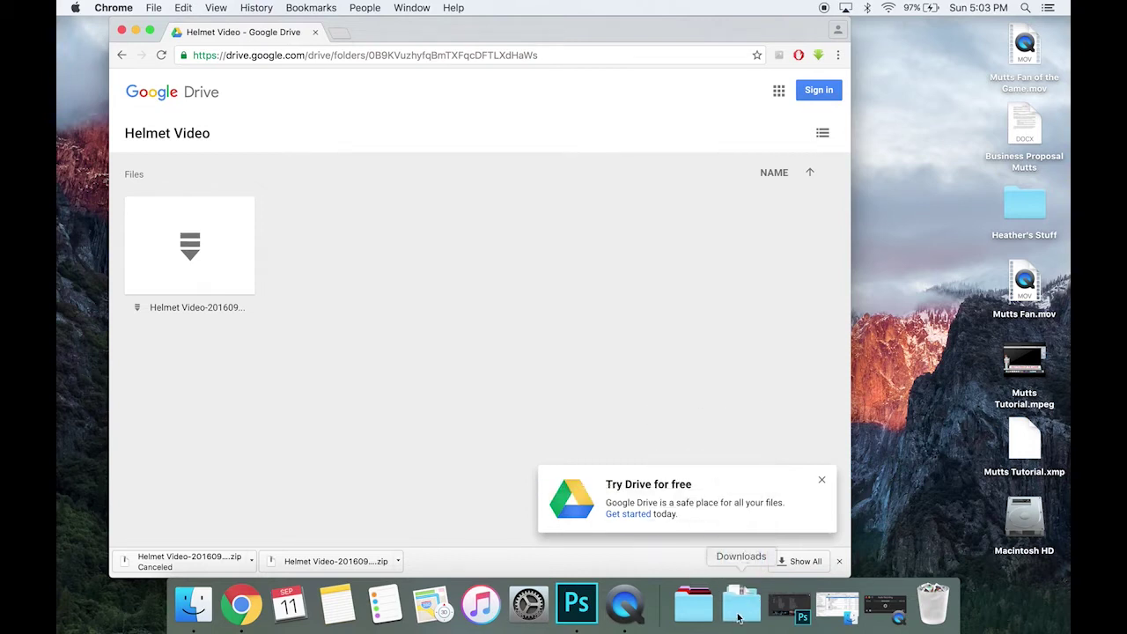
left_click(744, 608)
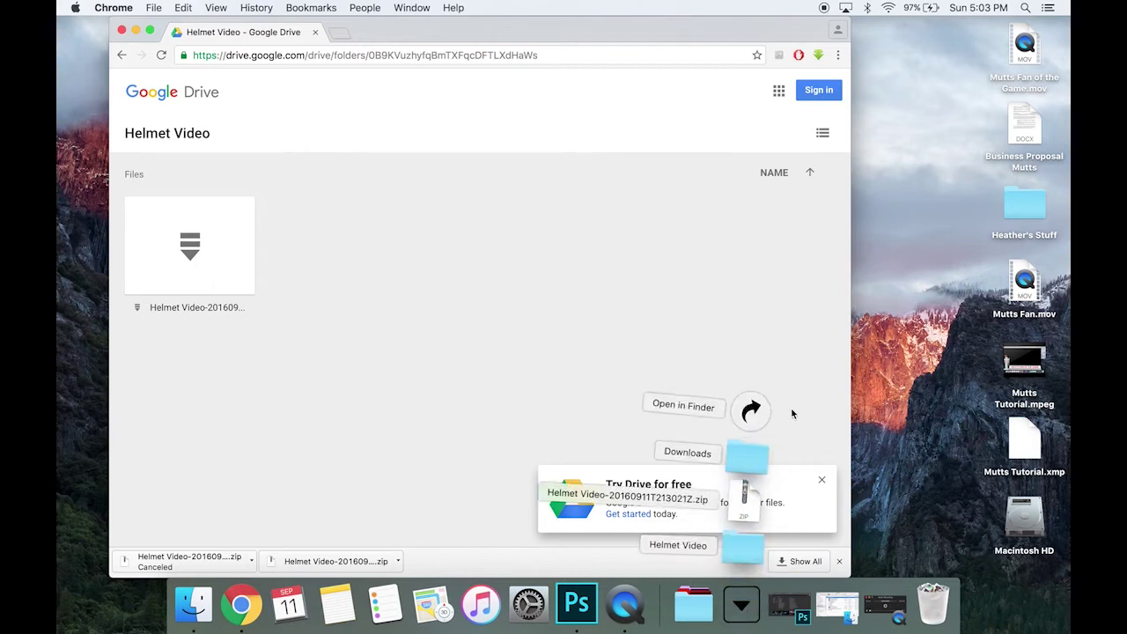
Step: Open Downloads in Finder, search Spotlight for 'helmet', select the zip, and return to Drive
left_click(750, 410)
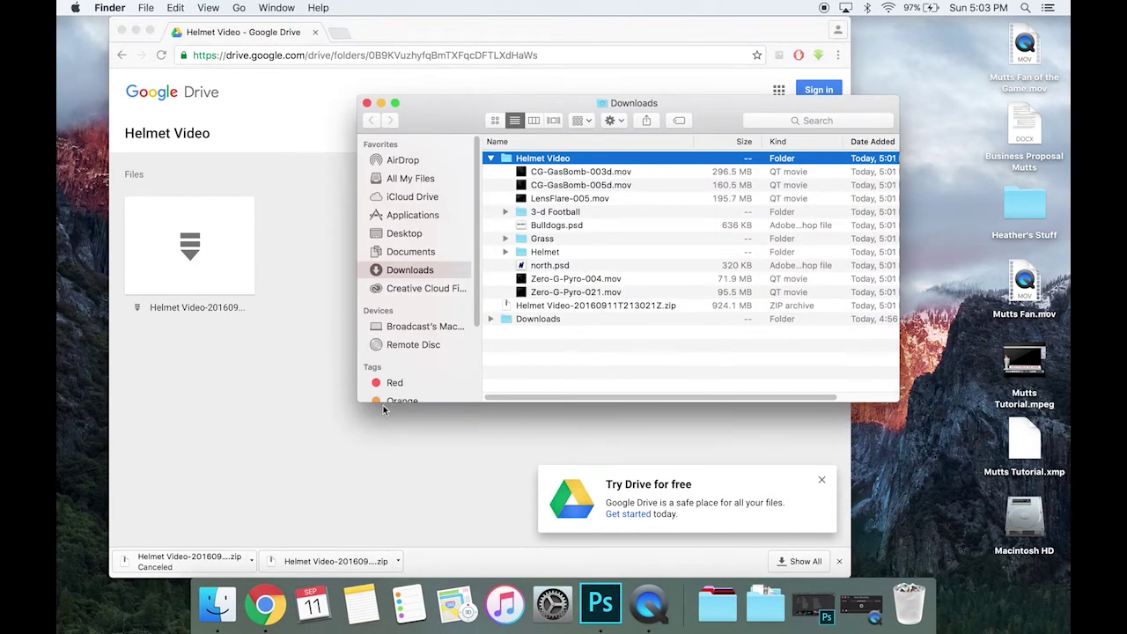
key("super+space")
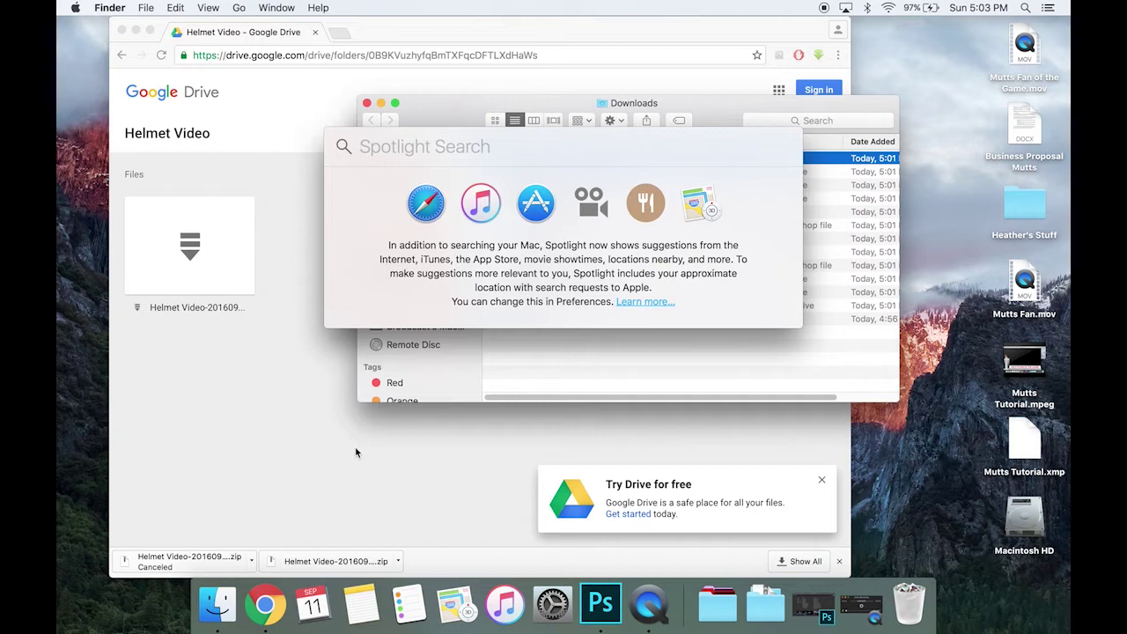
type("helmet")
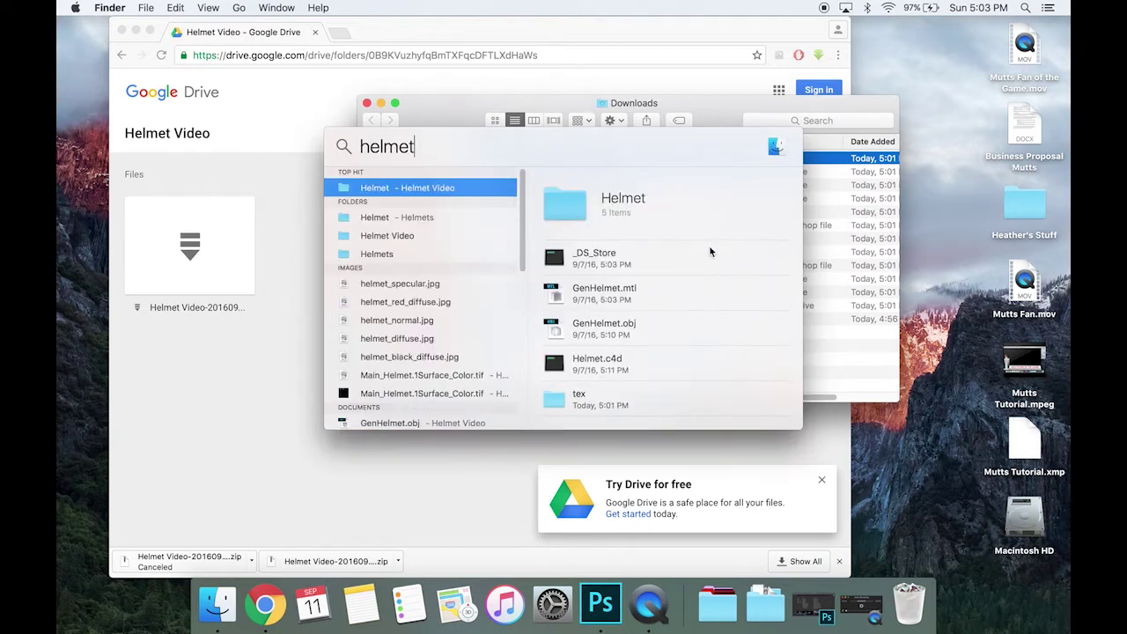
left_click(843, 277)
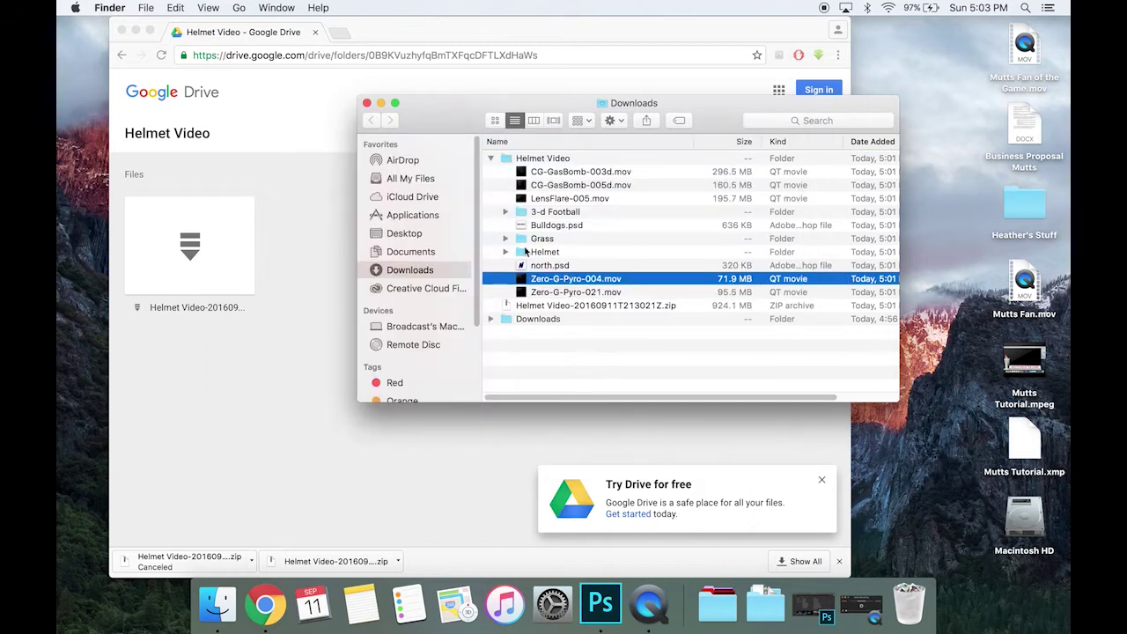
left_click(515, 308)
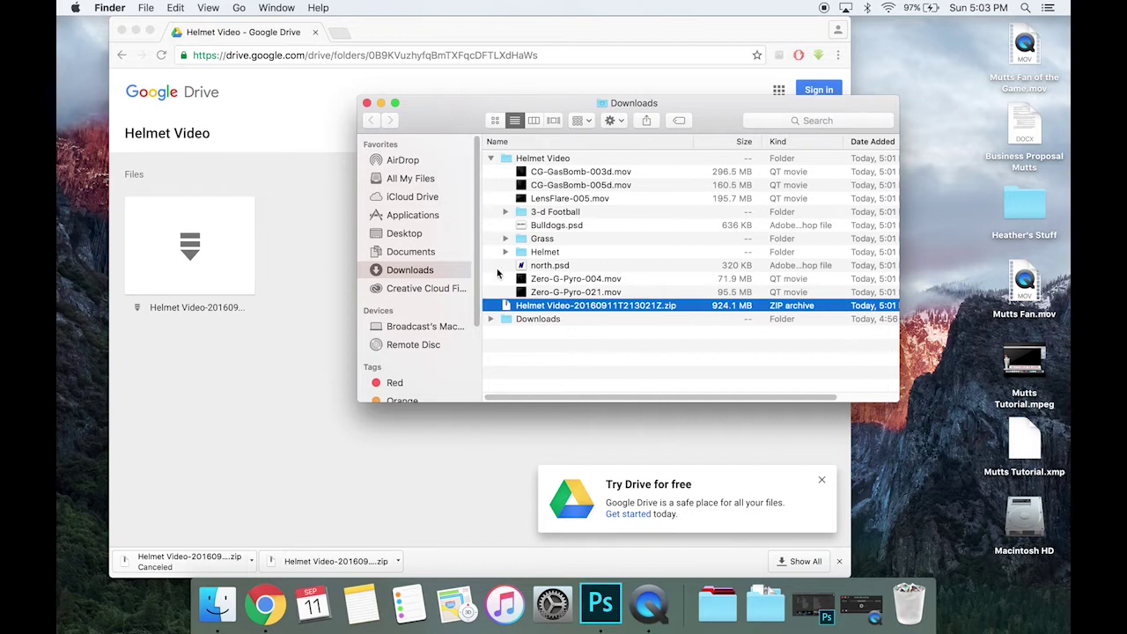
left_click(243, 449)
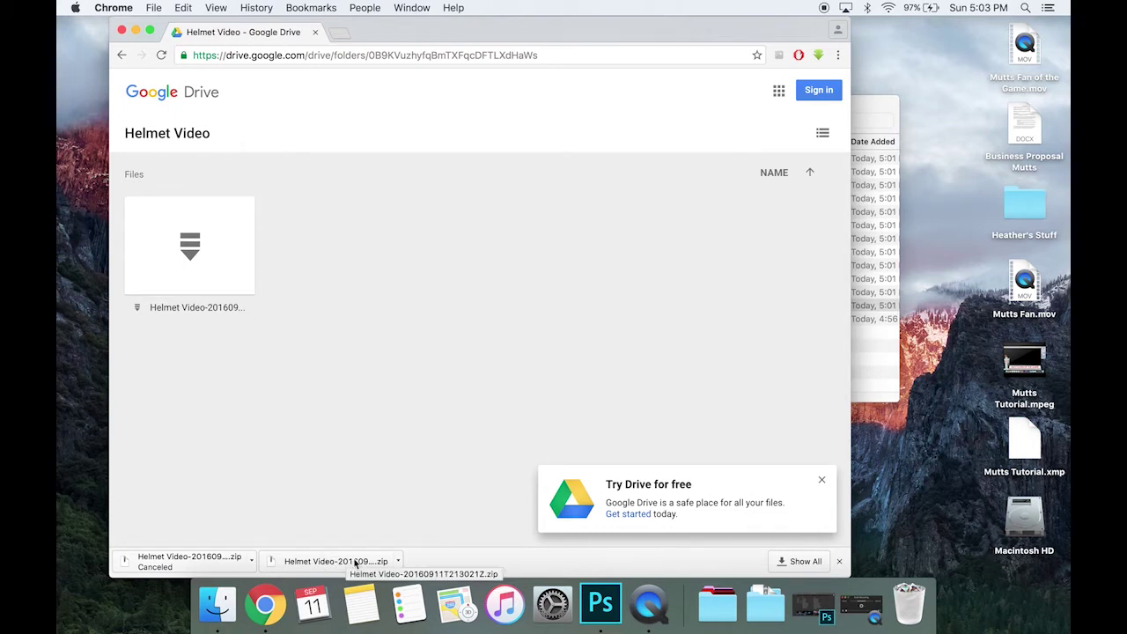
Step: Minimize Chrome, expand the Helmet folder in Downloads, and open GenHelmet.obj in Photoshop
left_click(136, 32)
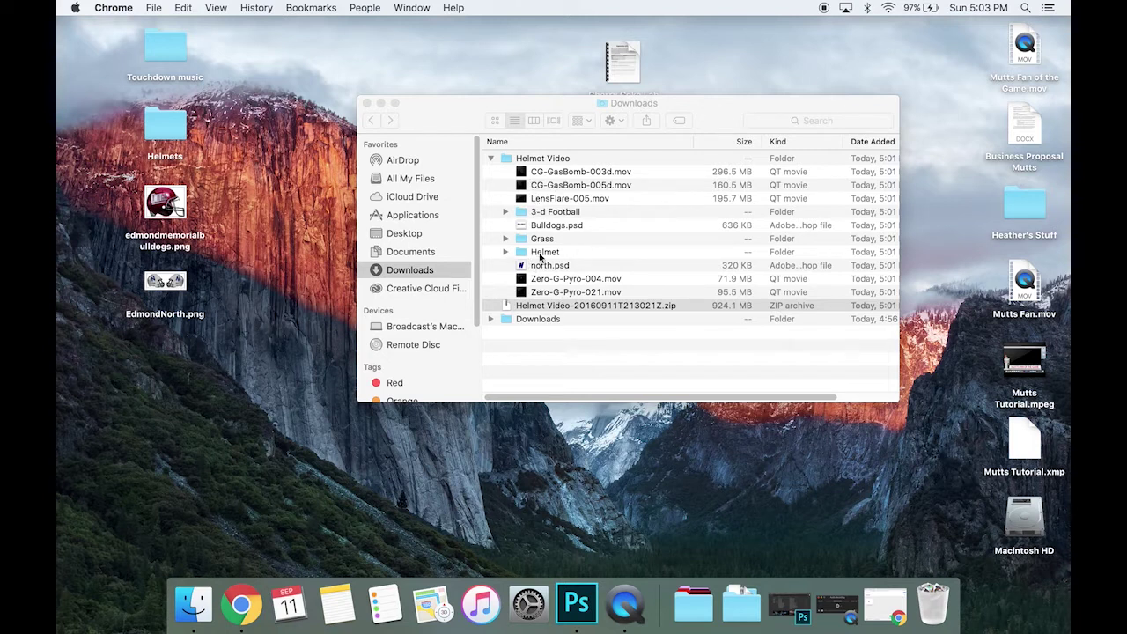
left_click(506, 252)
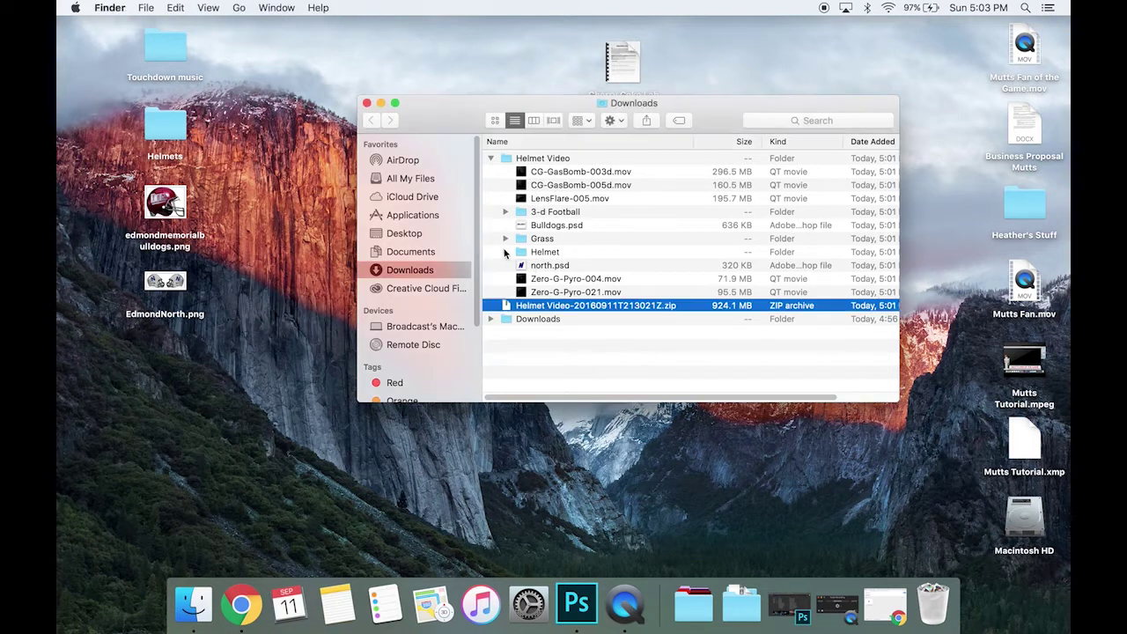
left_click(505, 252)
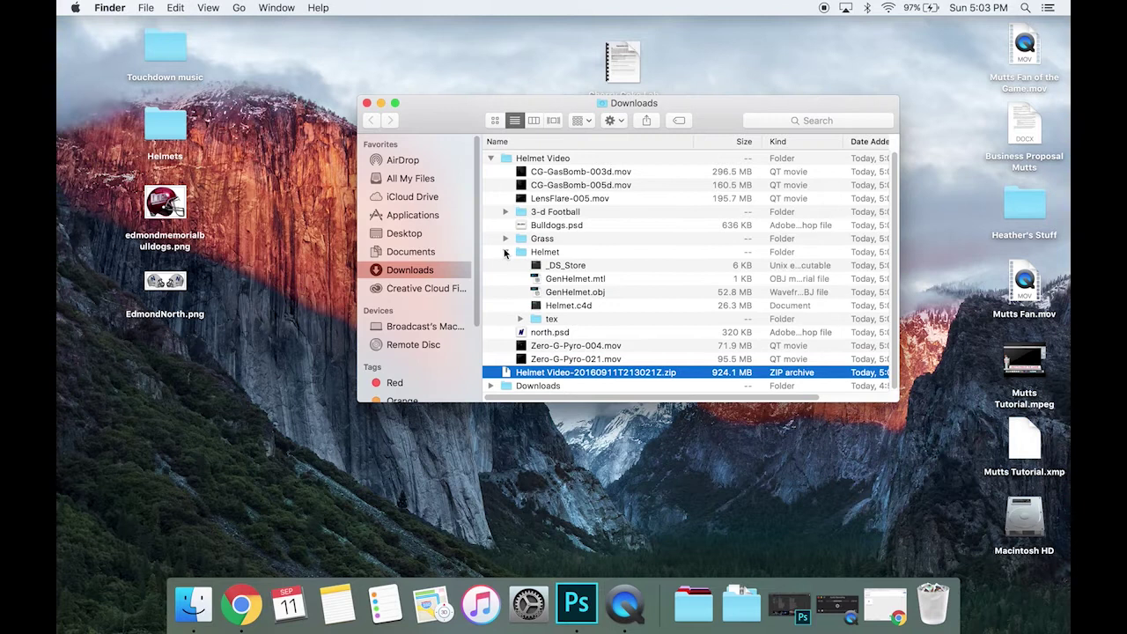
double_click(570, 291)
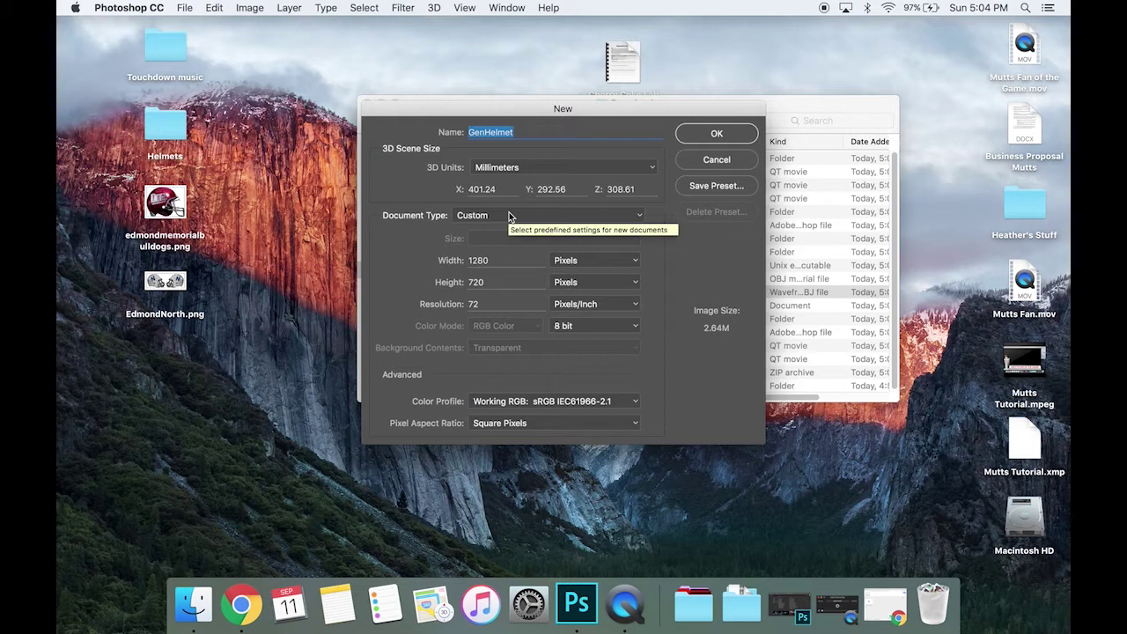
Step: Create the GenHelmet document as Film & Video, HDV/HDTV 720p (1280 × 720 pixels)
left_click(503, 215)
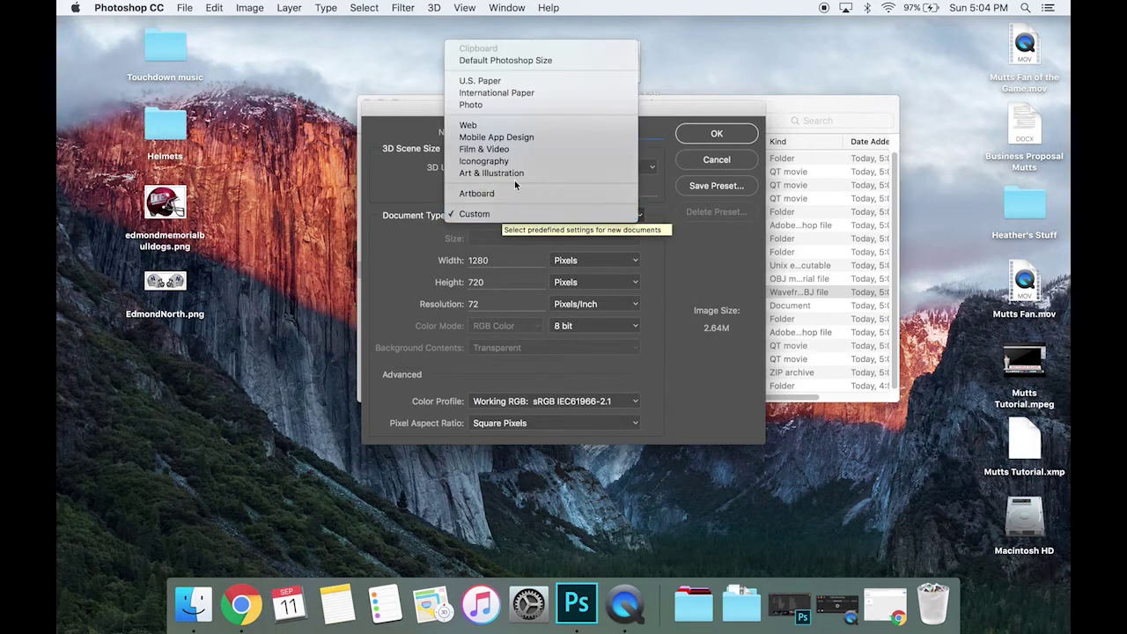
left_click(527, 150)
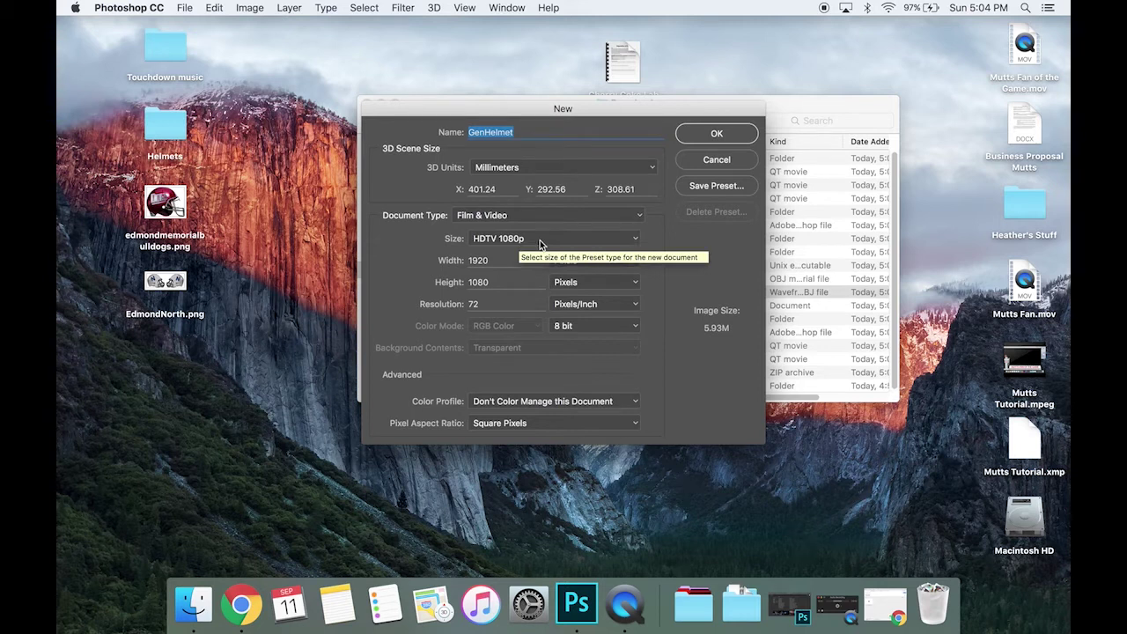
left_click(539, 240)
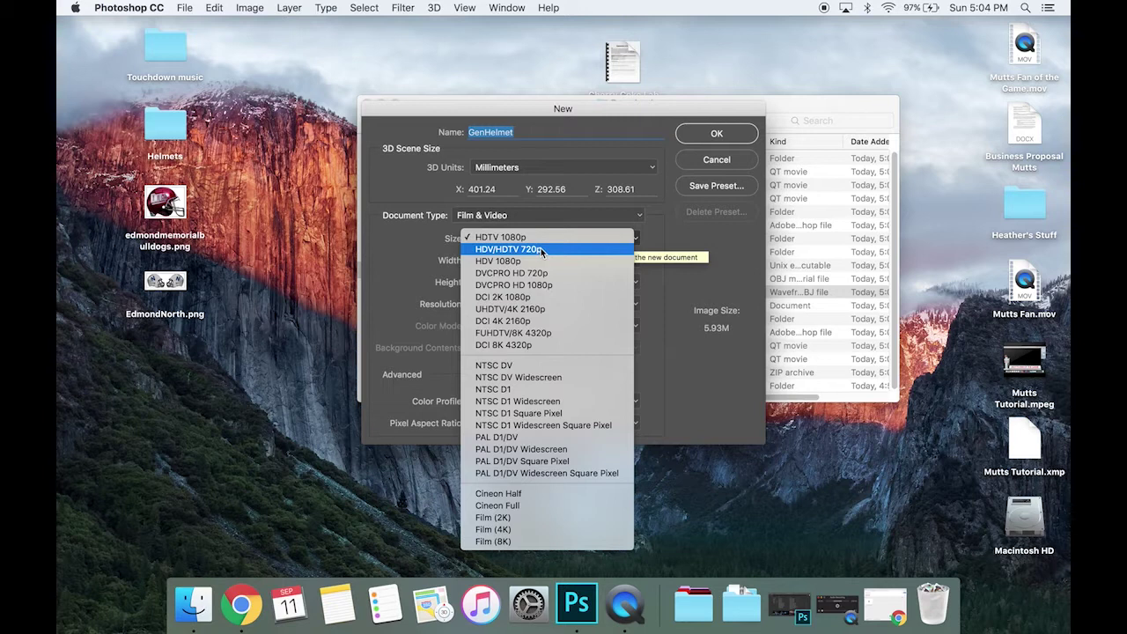
left_click(542, 251)
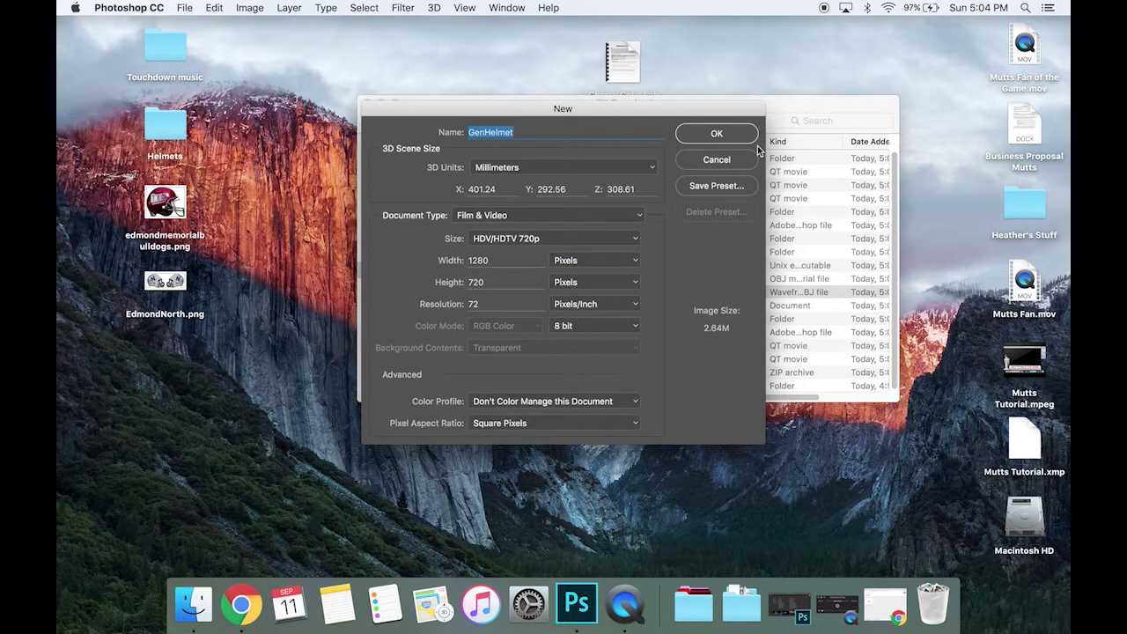
left_click(718, 132)
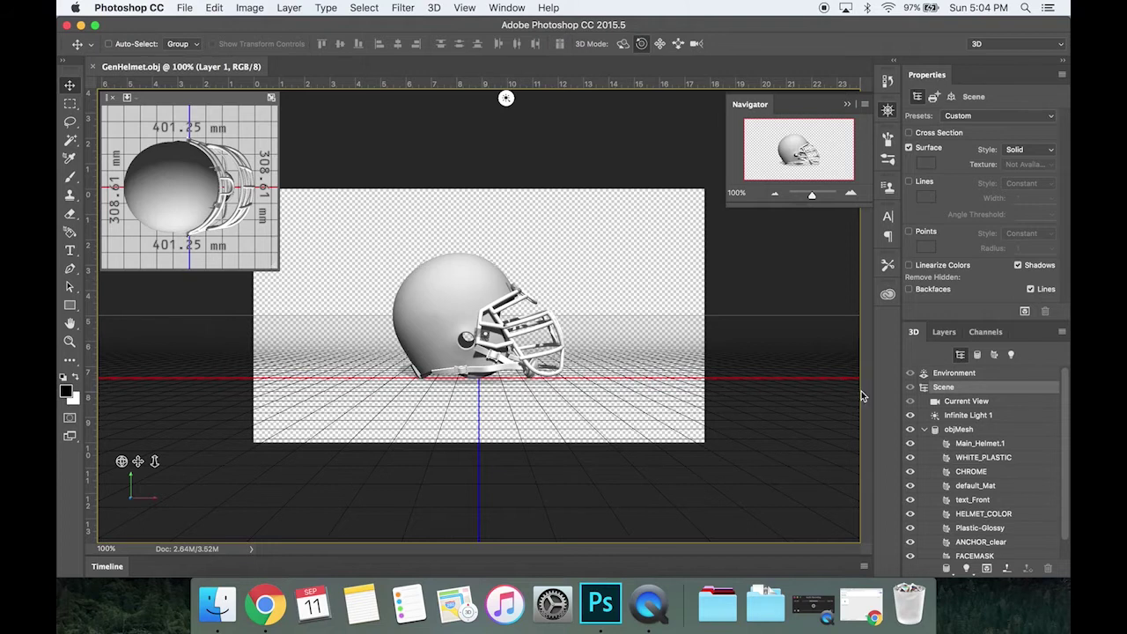
Step: Check Layer 1's textures, then scroll the 3D scene tree to list objMesh's Main_Helmet.1 and FACEMASK
left_click(947, 336)
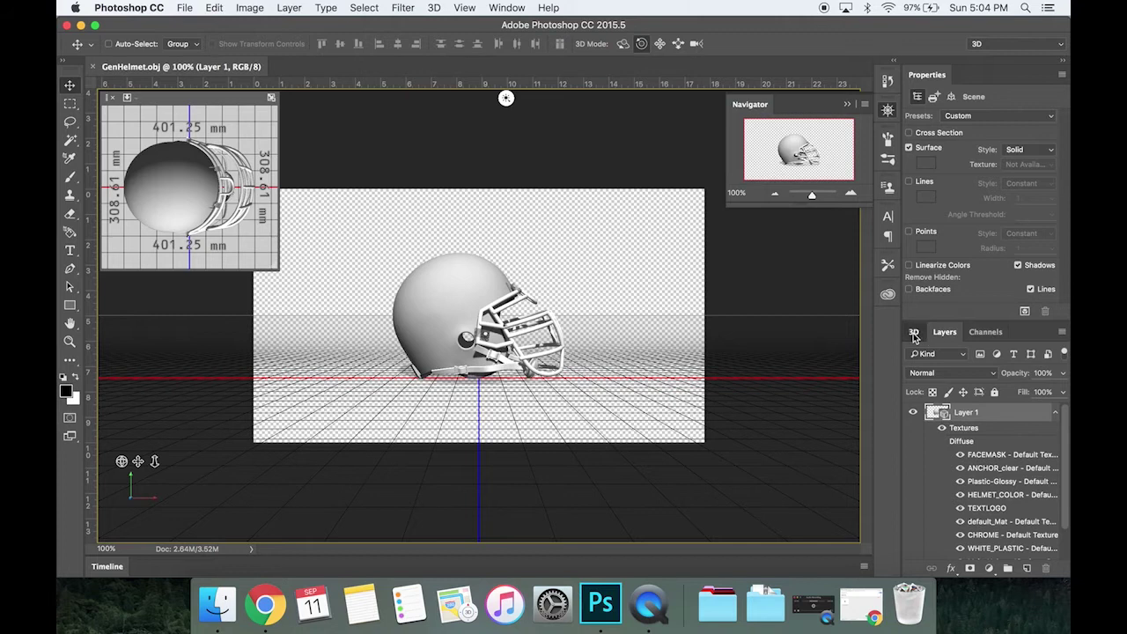
left_click(913, 333)
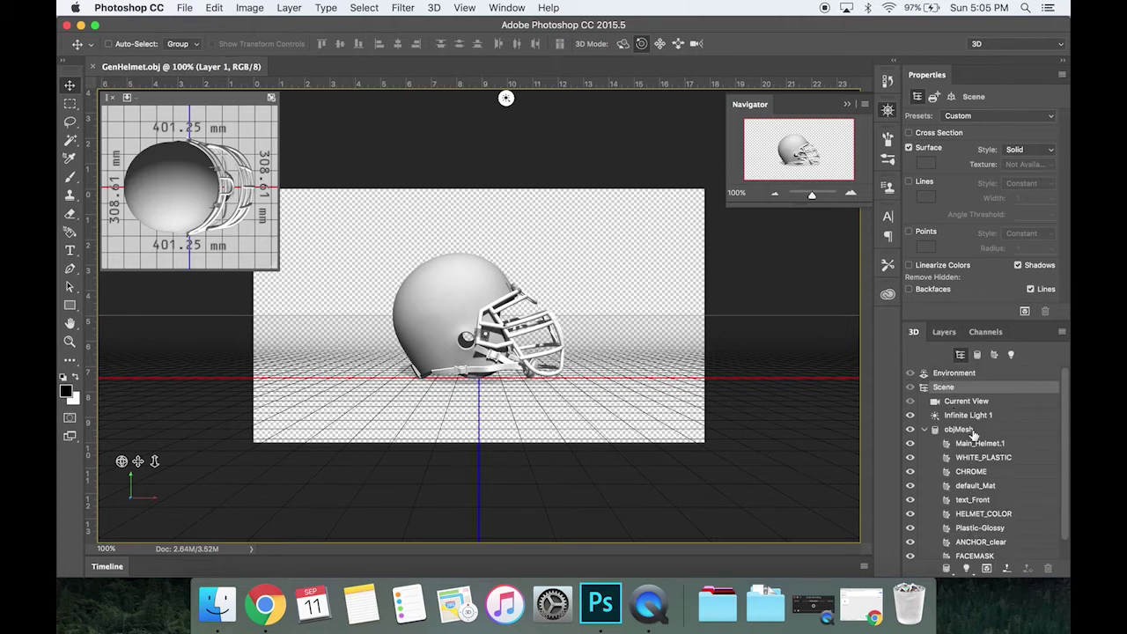
scroll(975, 470, "down", 1)
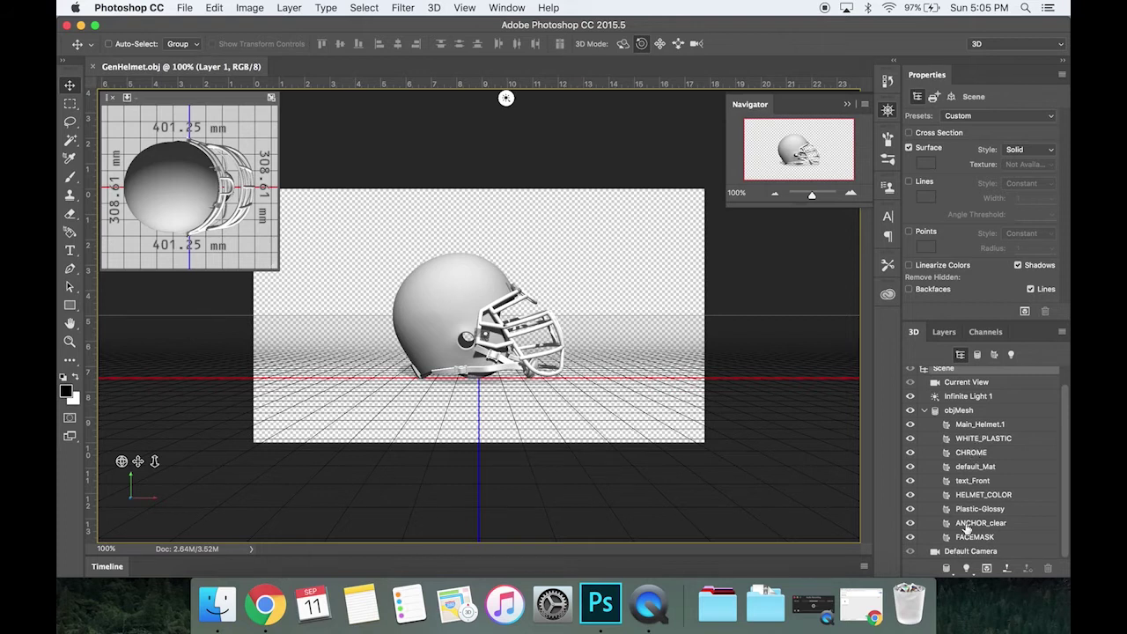
Step: Set Main_Helmet.1's diffuse colour to dark green (RGB 0, 95, 4)
left_click(990, 426)
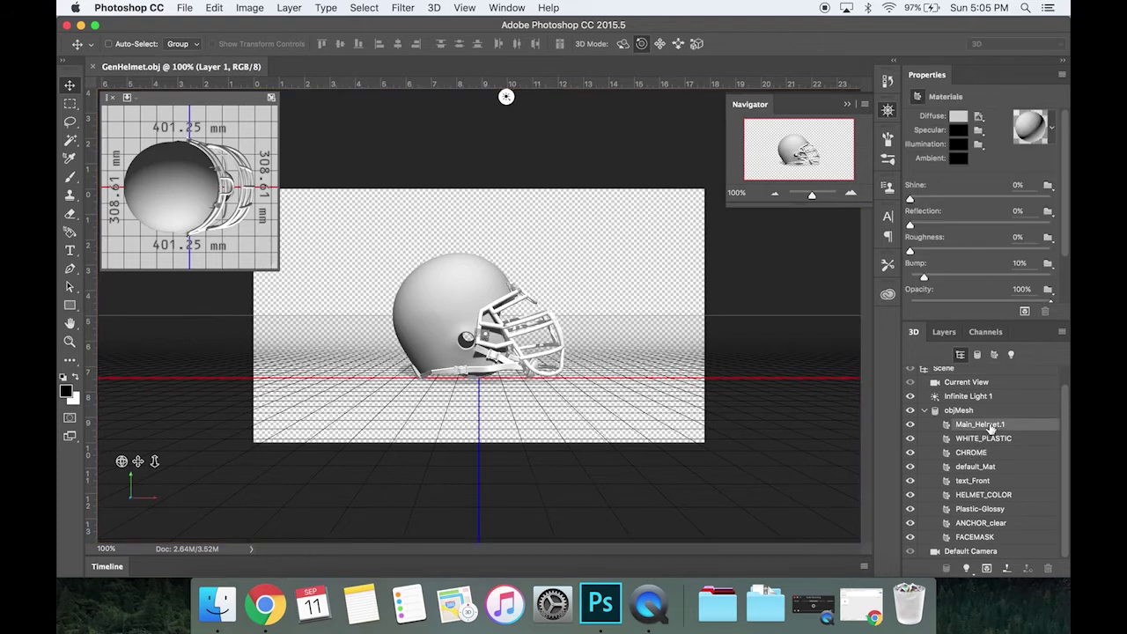
left_click(959, 118)
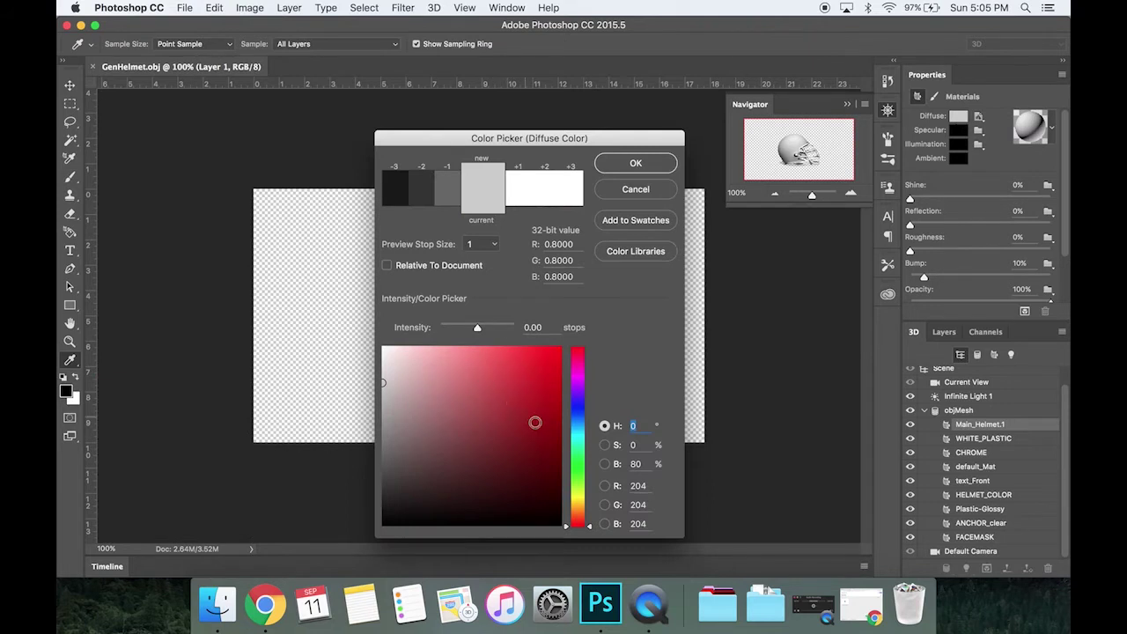
left_click(581, 465)
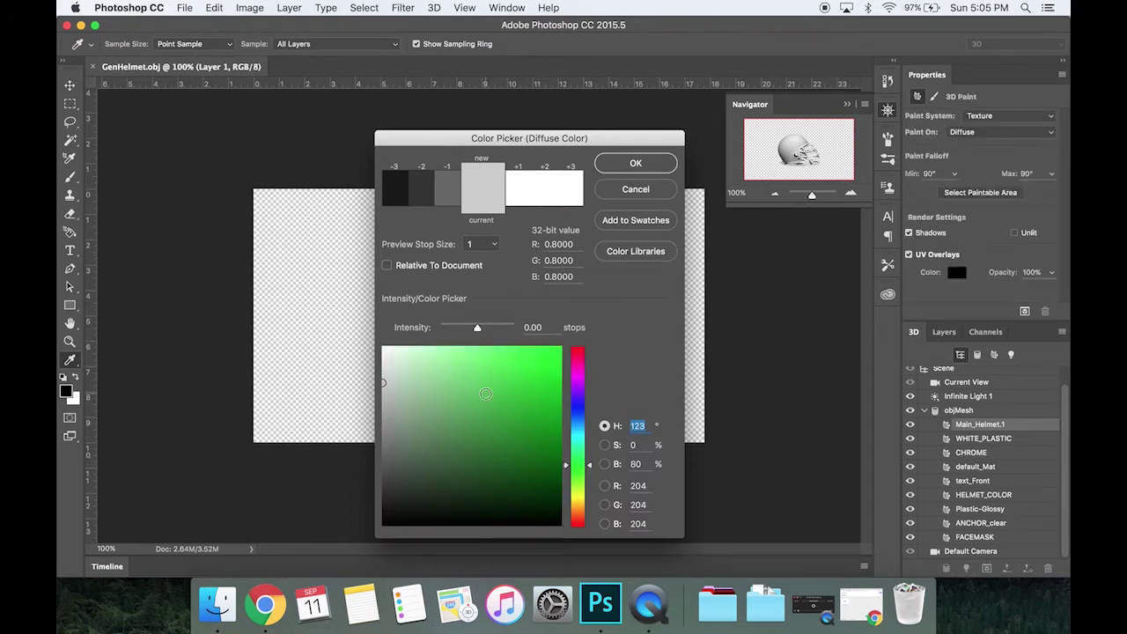
left_click(493, 392)
mouse_move(493, 392)
left_mouse_down()
mouse_move(516, 395)
mouse_move(560, 458)
left_mouse_up()
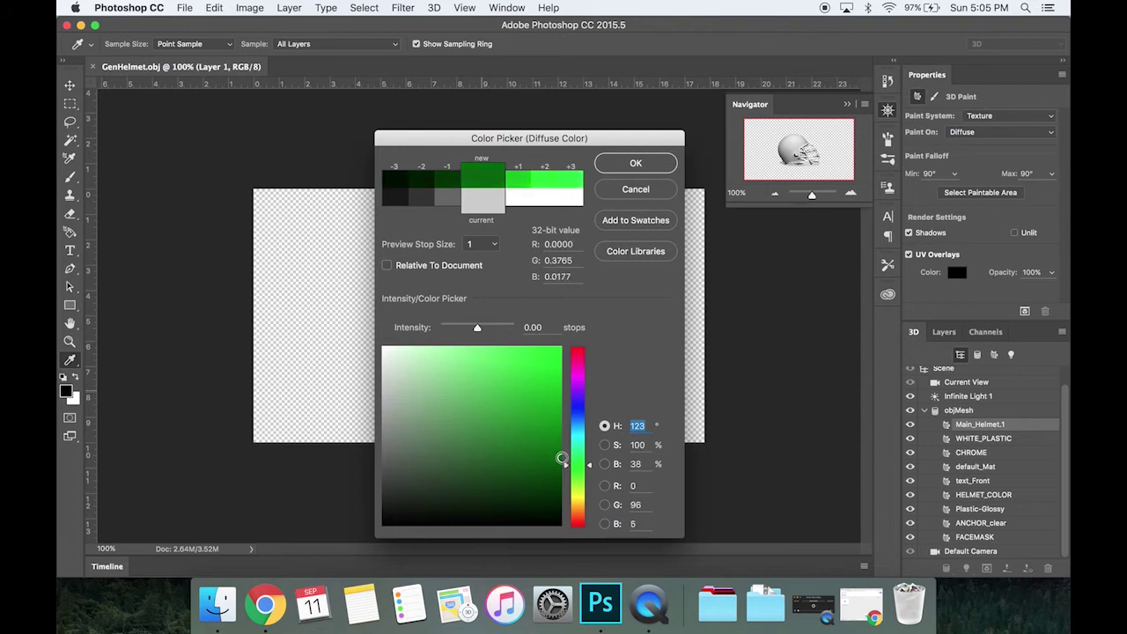
left_click(656, 165)
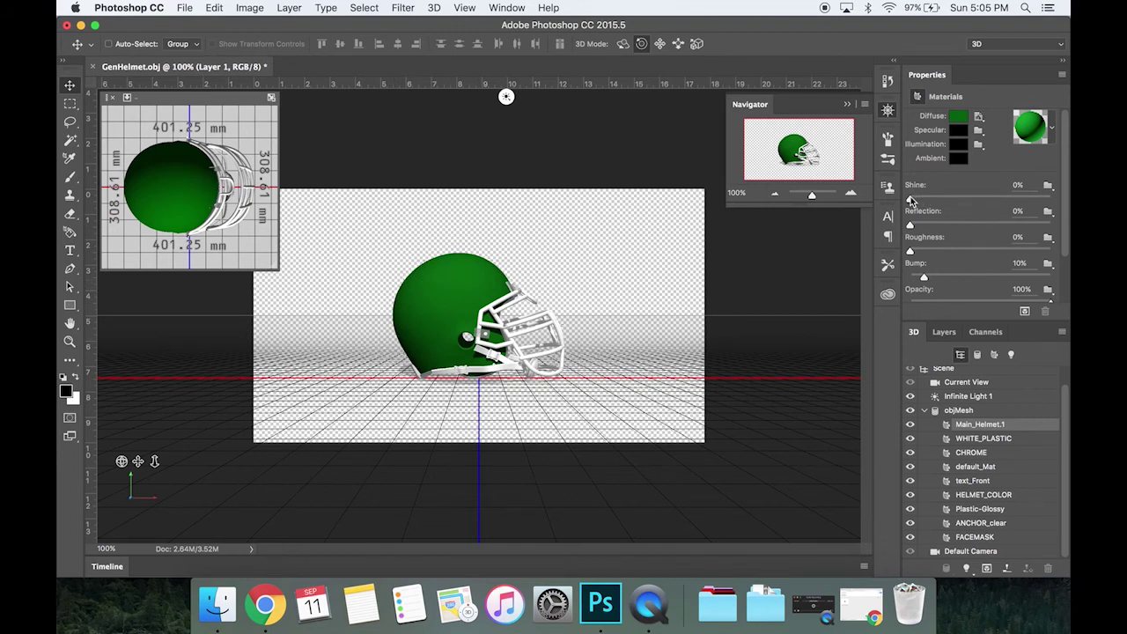
Step: Set Main_Helmet.1's Shine to 100% and its Reflection to 80%
left_click_drag(911, 201, 1055, 200)
left_click_drag(913, 224, 1003, 236)
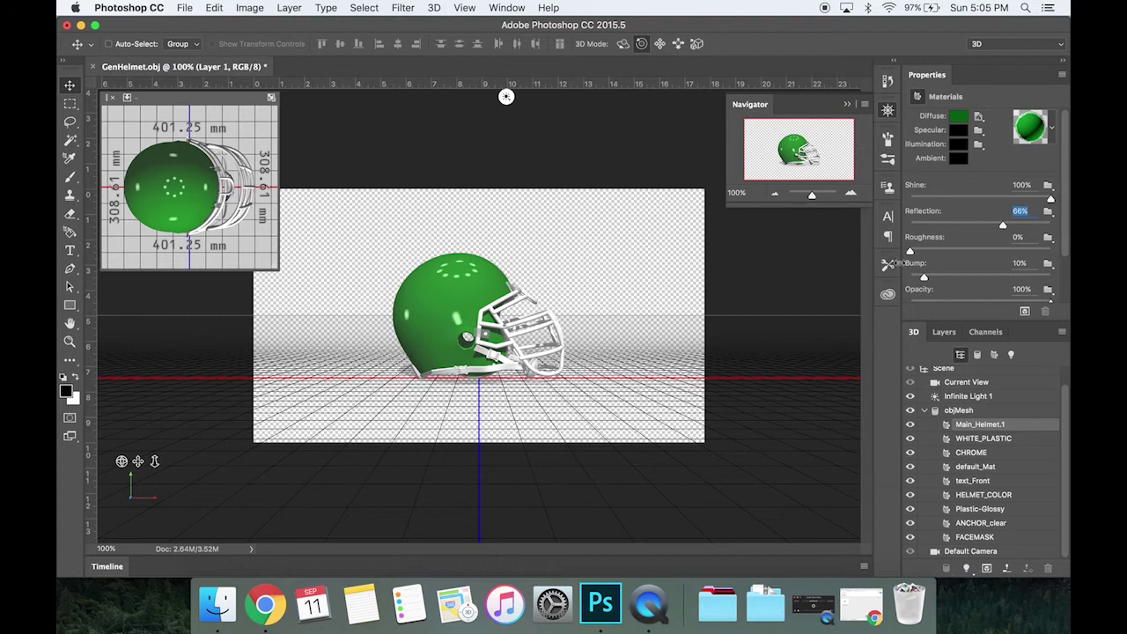
left_click_drag(1010, 224, 1024, 225)
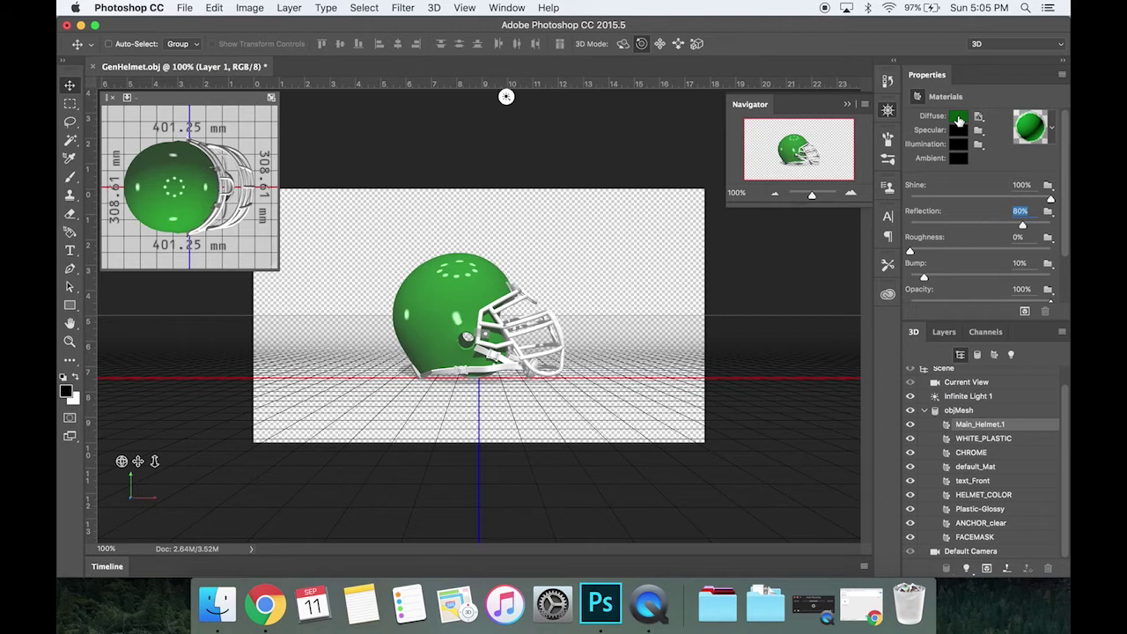
Step: Lower the shell's diffuse green brightness to about 23%
left_click(959, 120)
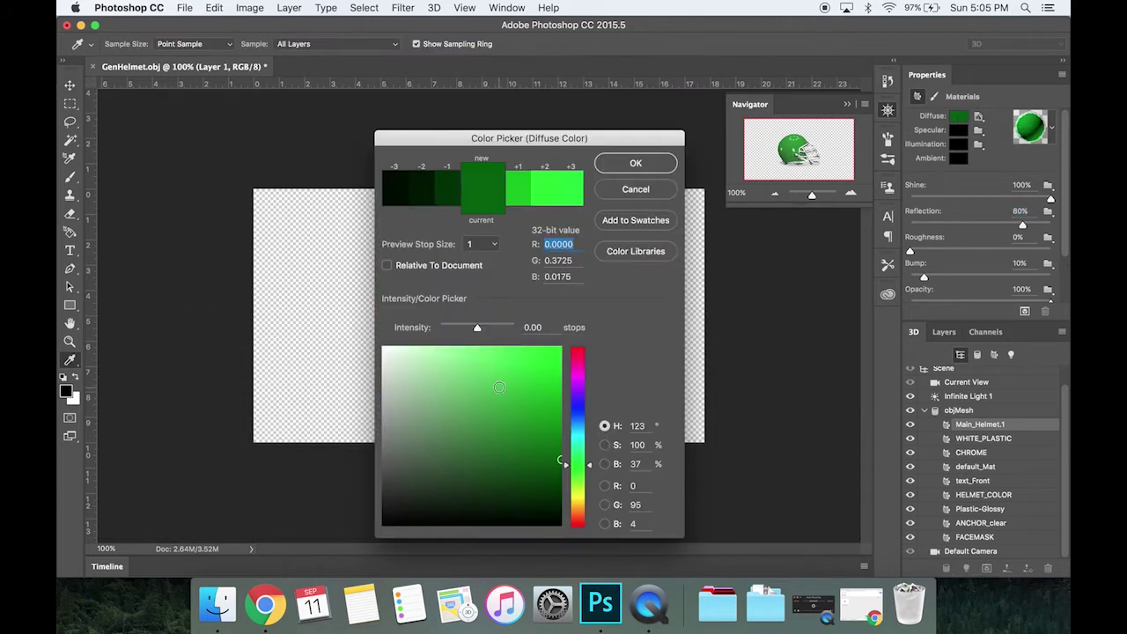
left_click_drag(560, 461, 572, 485)
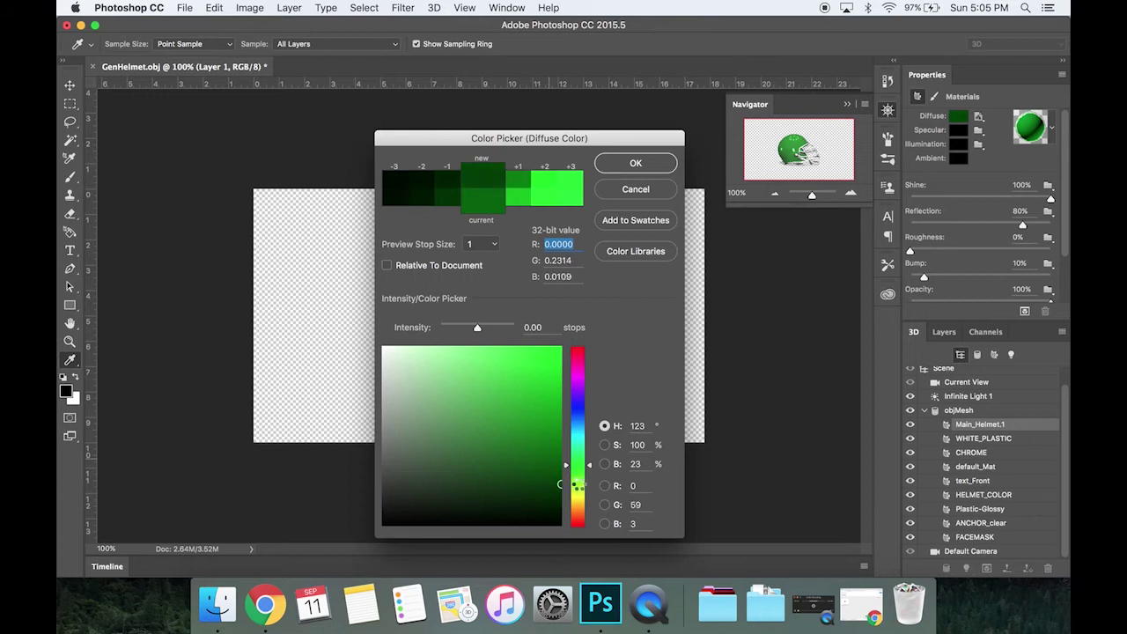
left_click(635, 162)
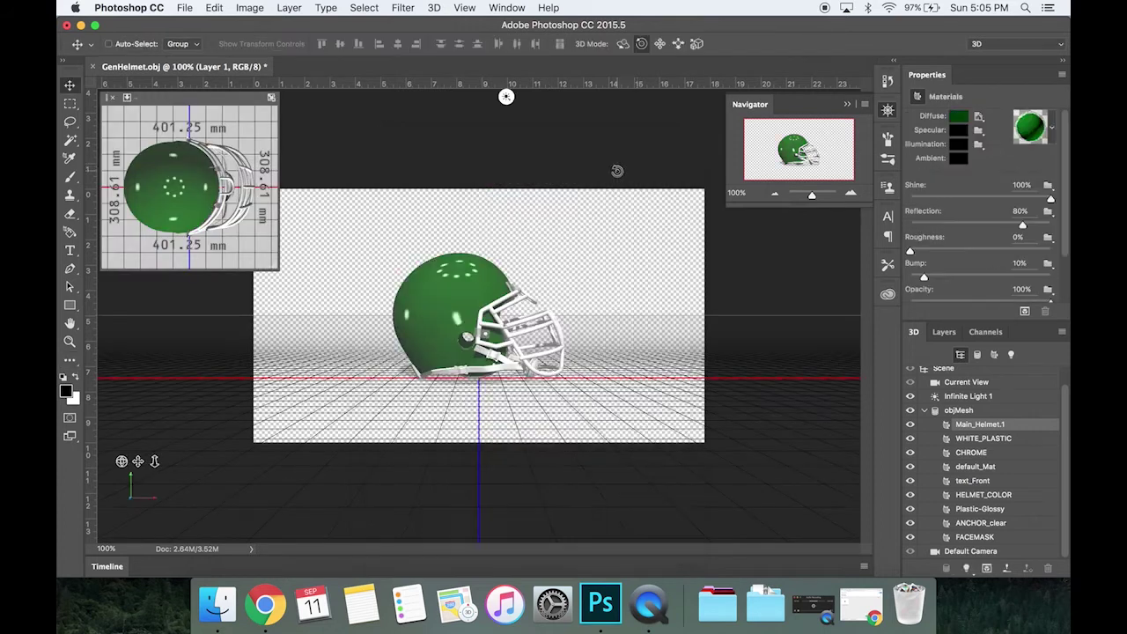
Step: Shift the shell's diffuse hue to magenta (H 332) so the helmet turns maroon
left_click(959, 118)
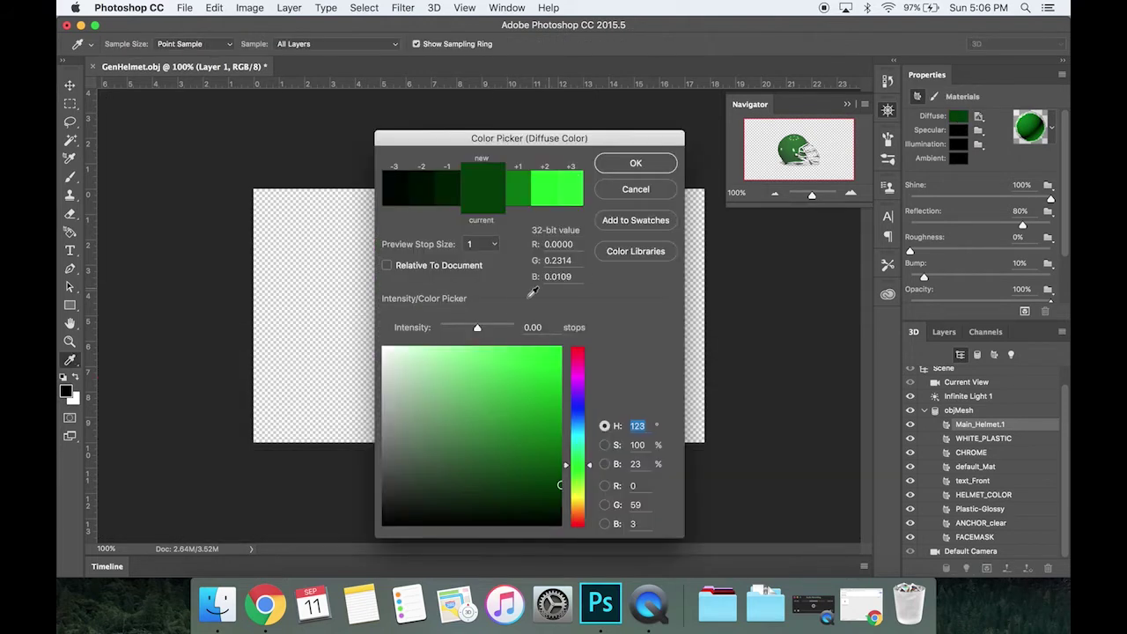
mouse_move(585, 368)
left_mouse_down()
mouse_move(588, 379)
mouse_move(591, 364)
left_mouse_up()
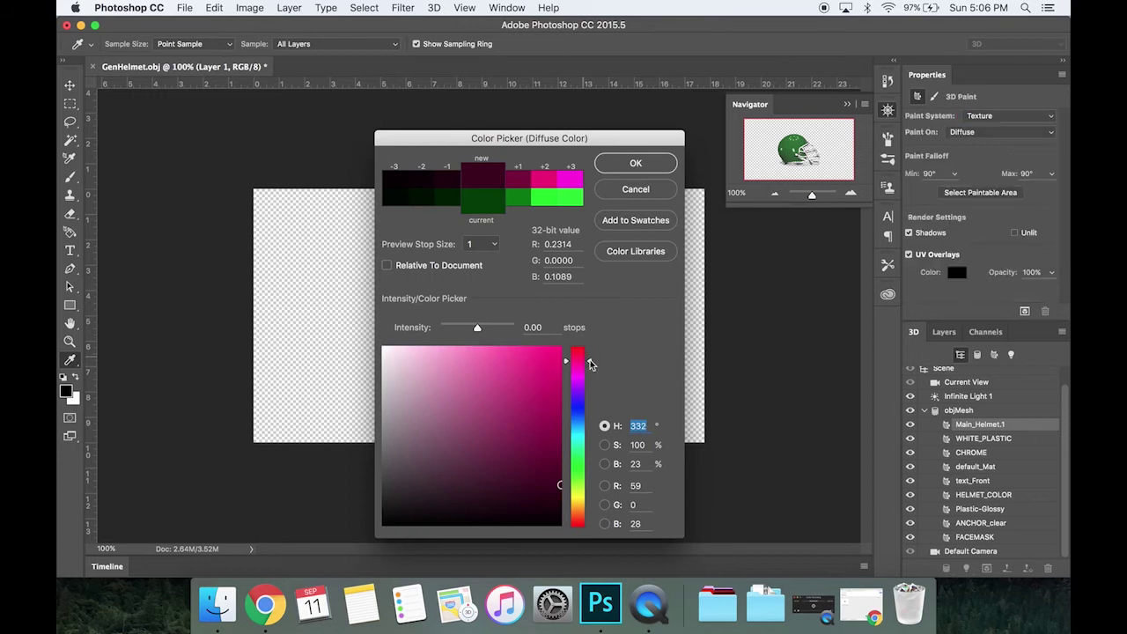
left_click(635, 162)
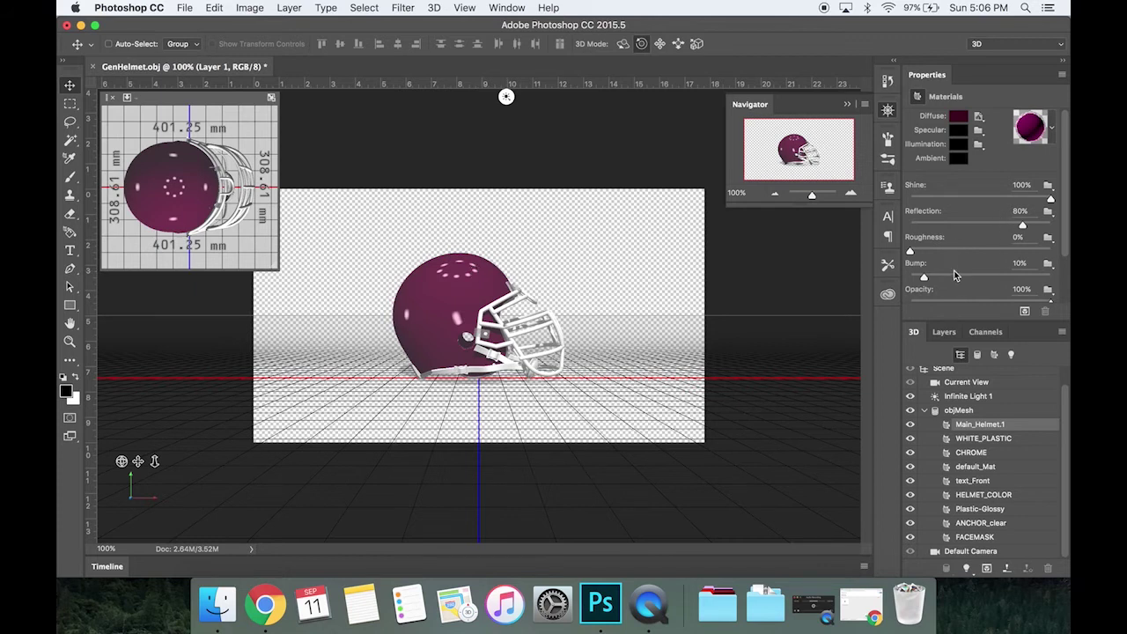
scroll(953, 275, "down", 2)
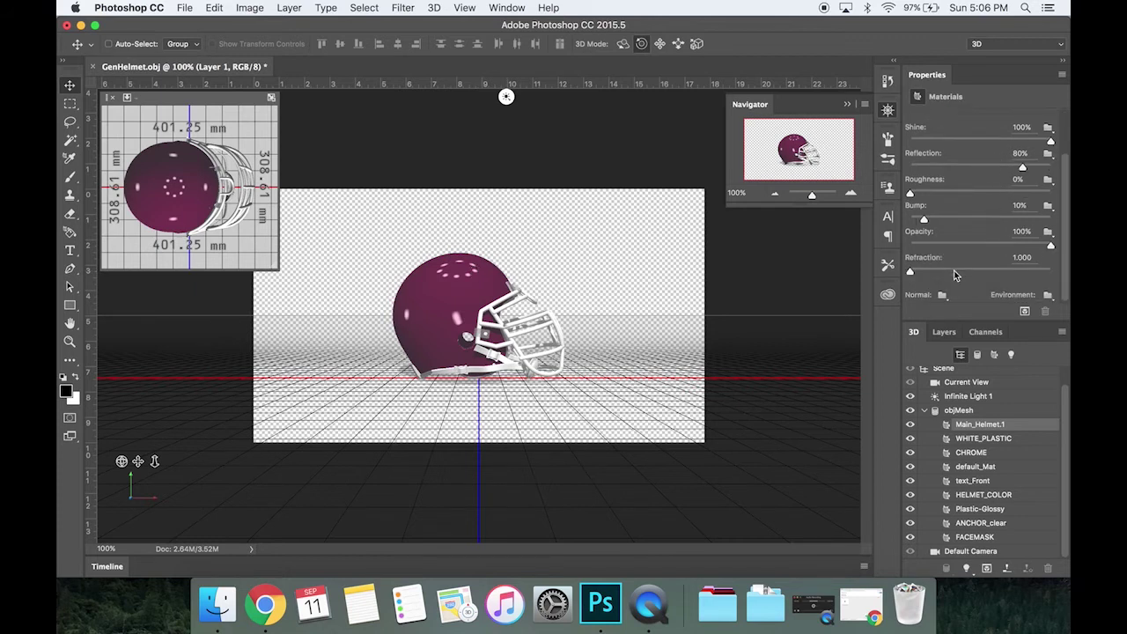
scroll(953, 270, "up", 2)
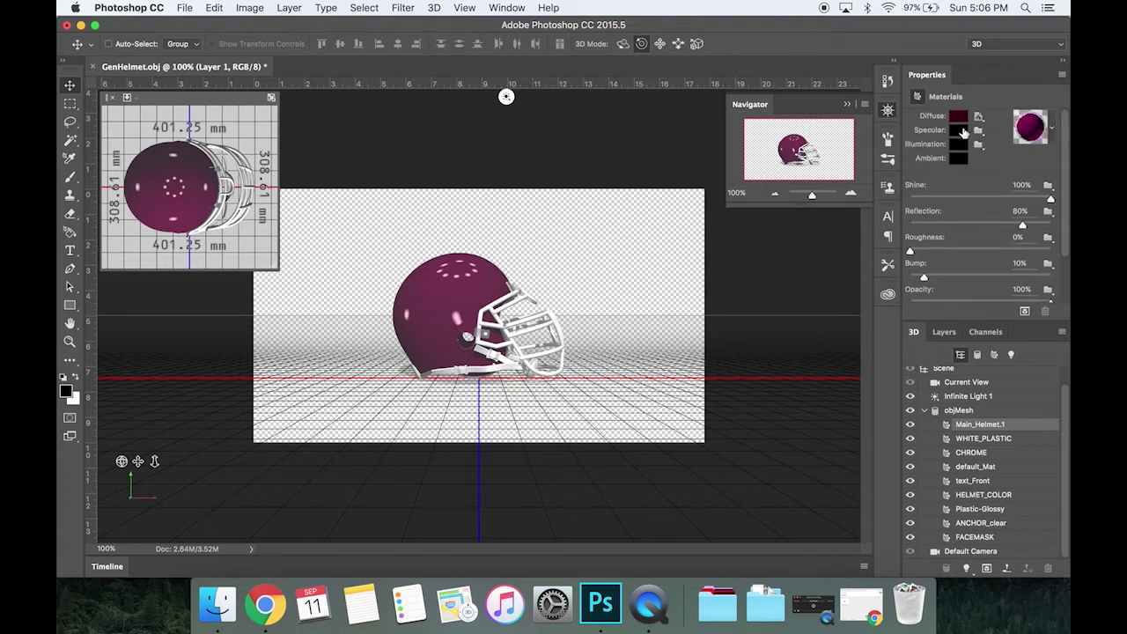
Step: Set the shell's specular colour to grey 64, 64, 64 and try a dark grey illumination
left_click(963, 131)
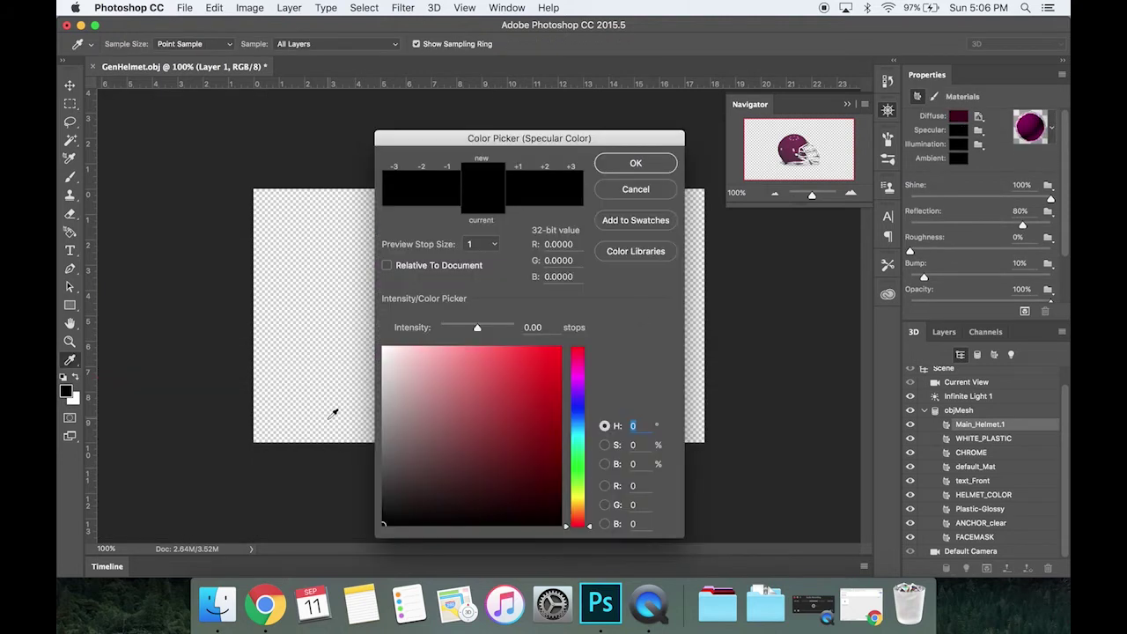
mouse_move(389, 495)
left_mouse_down()
mouse_move(364, 487)
mouse_move(366, 475)
left_mouse_up()
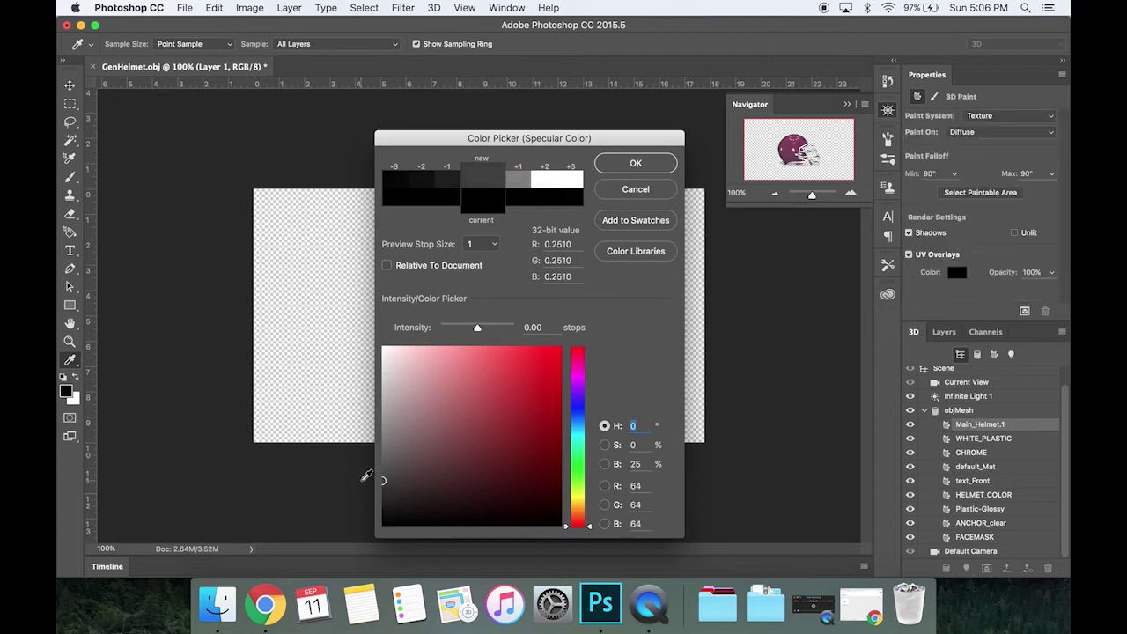
left_click(635, 164)
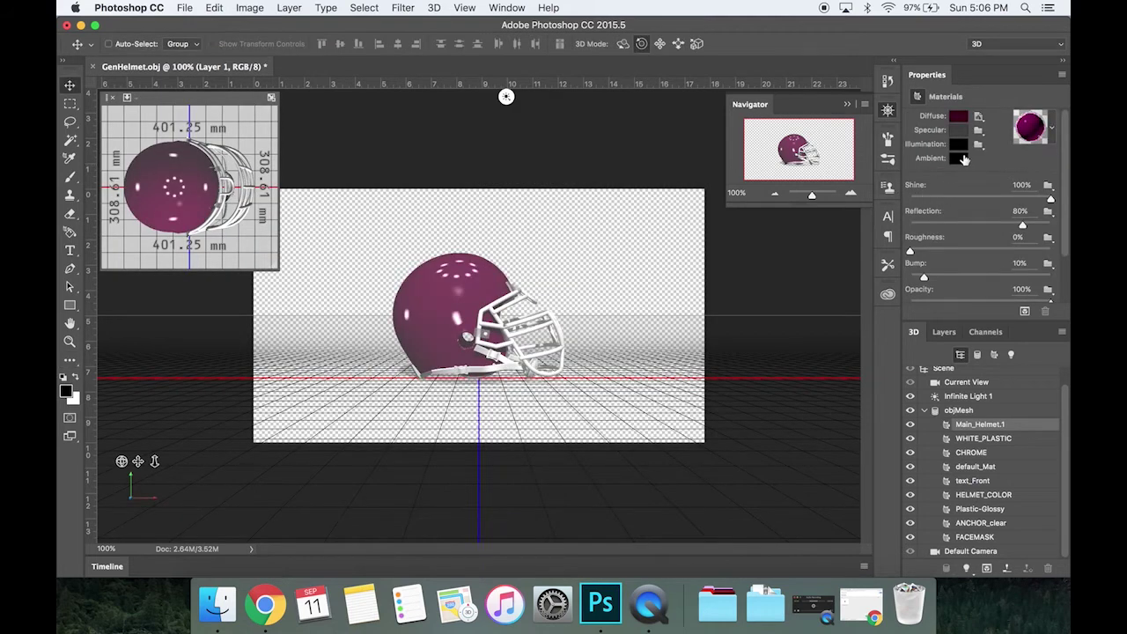
left_click(959, 145)
left_click_drag(388, 489, 365, 490)
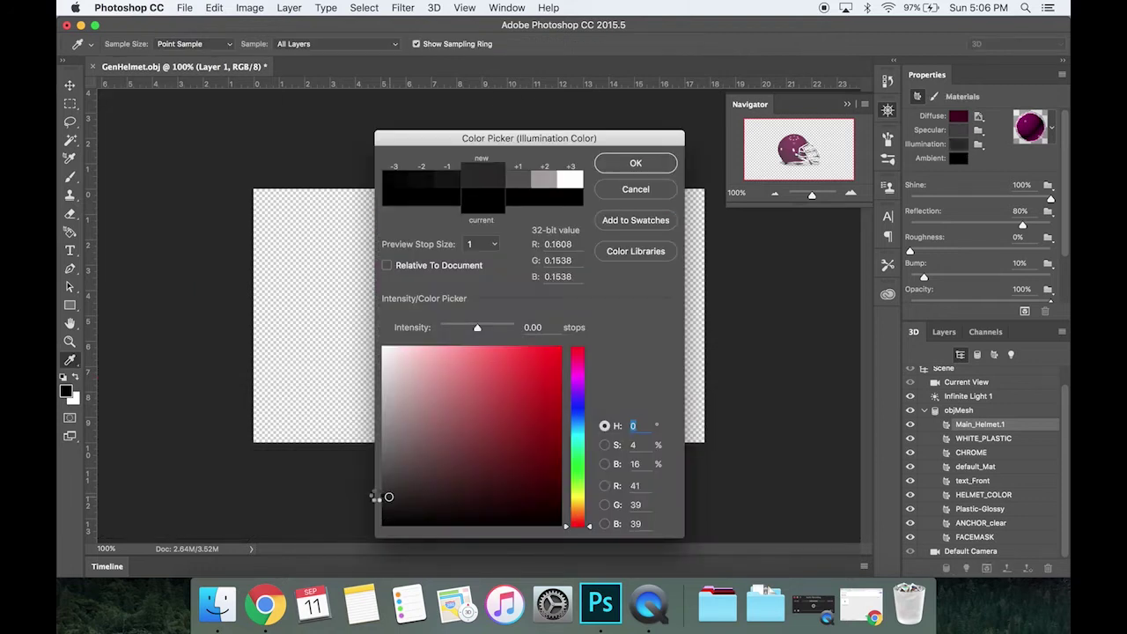
left_click(636, 163)
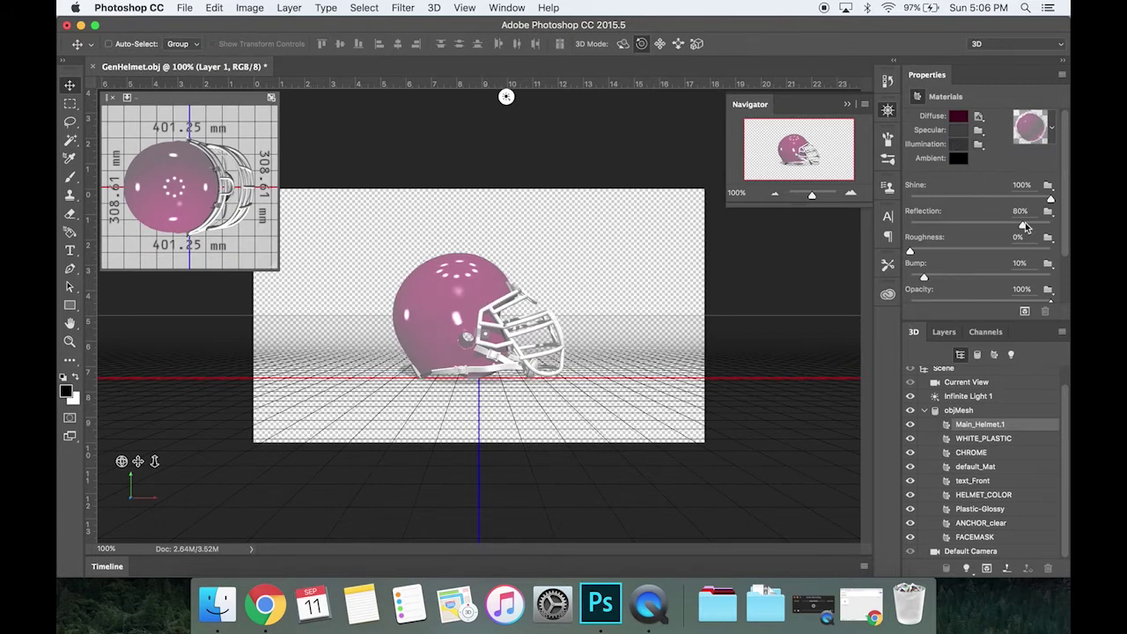
Step: Restore the shell's shine to 100% and its illumination colour to black
left_click_drag(1050, 199, 1044, 200)
left_click(972, 201)
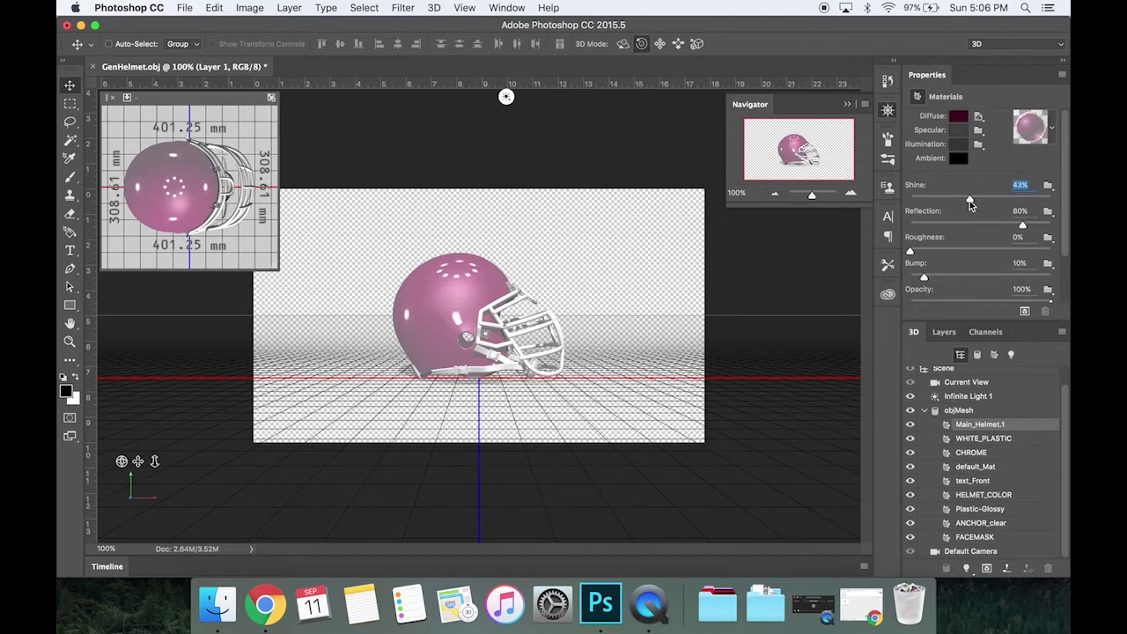
type("100")
key("Return")
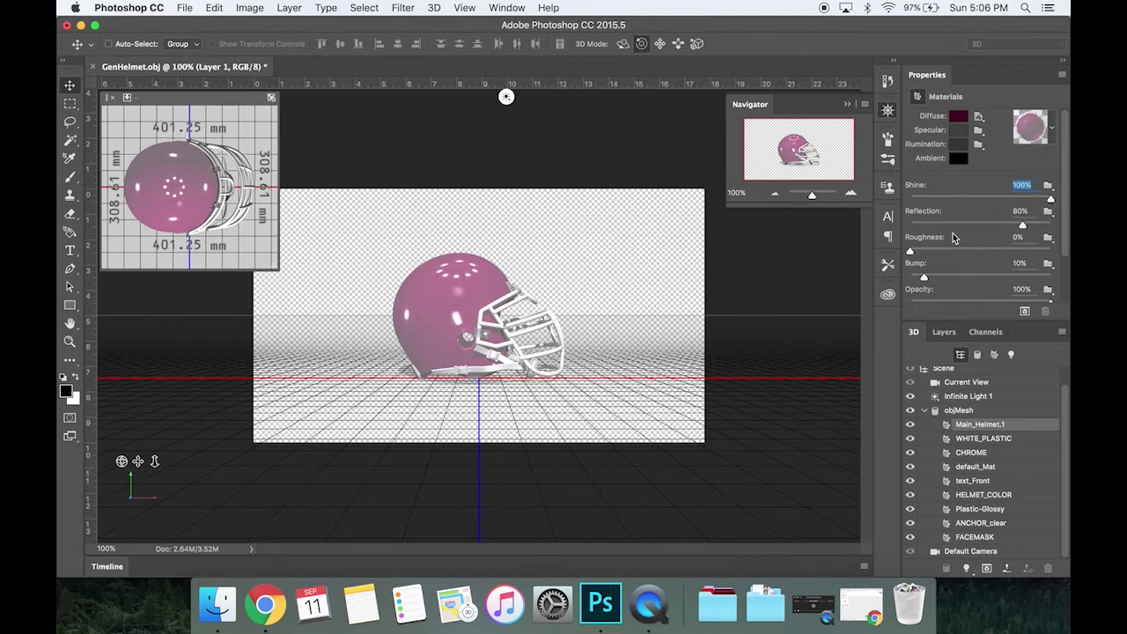
left_click(956, 145)
left_click(956, 156)
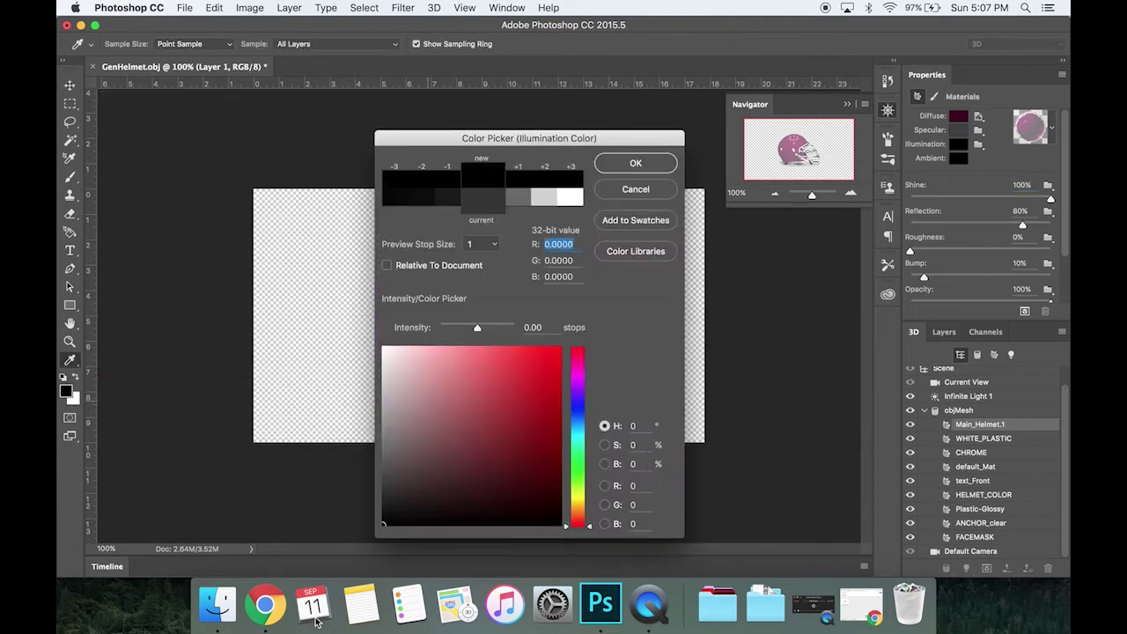
left_click(641, 162)
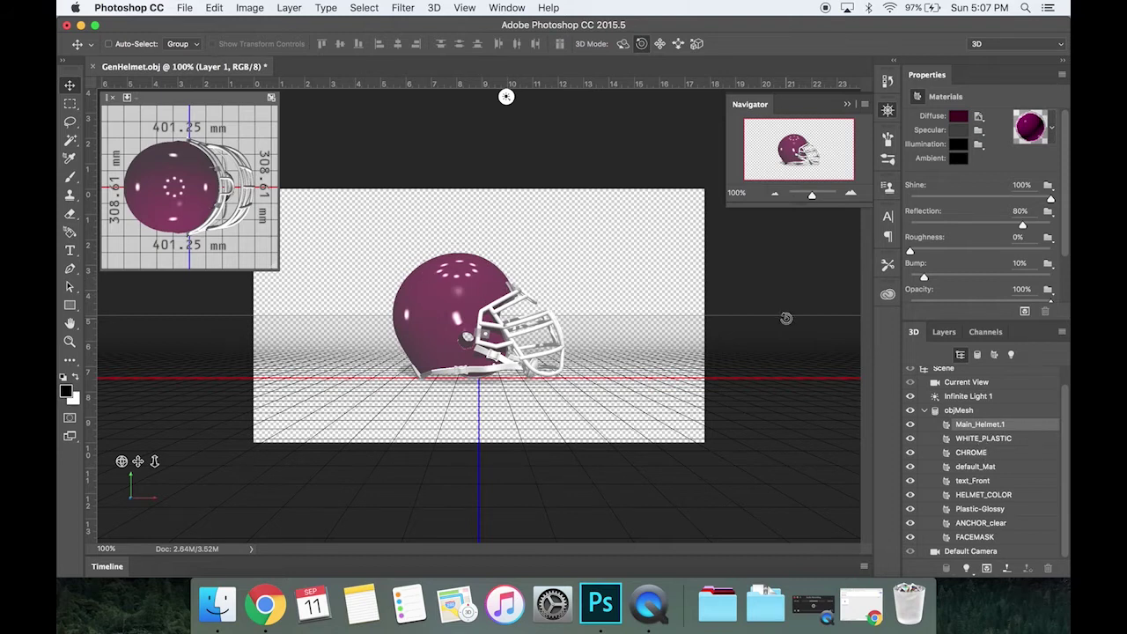
Step: Give WHITE_PLASTIC a dark grey 59, 59, 59 diffuse colour, then select CHROME and default_Mat
left_click(987, 442)
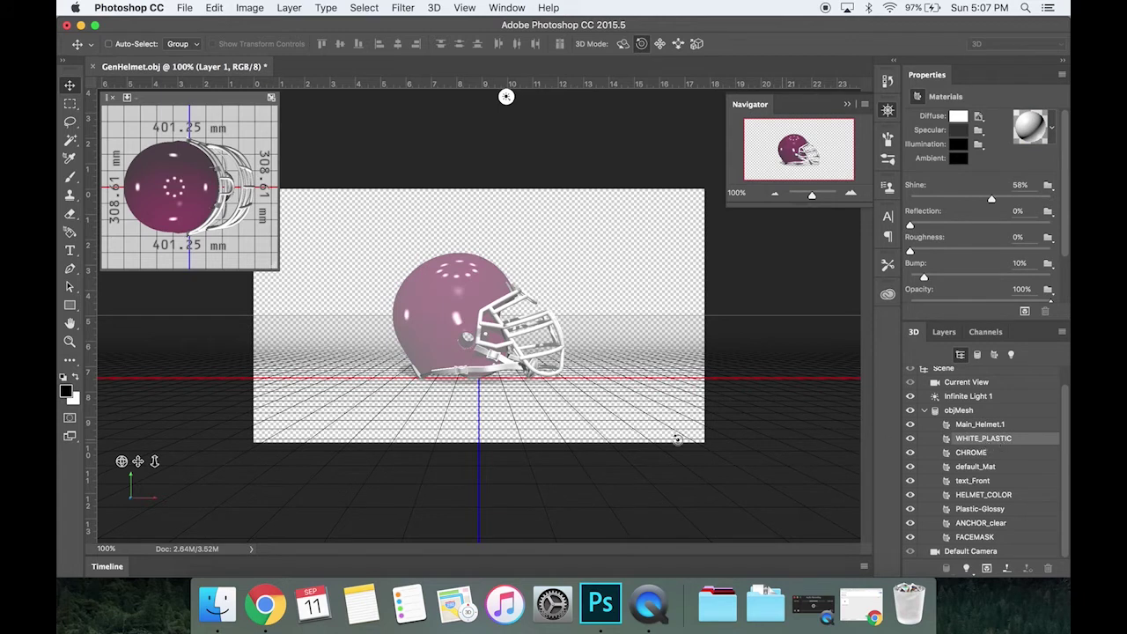
left_click(995, 426)
left_click(995, 438)
left_click(962, 122)
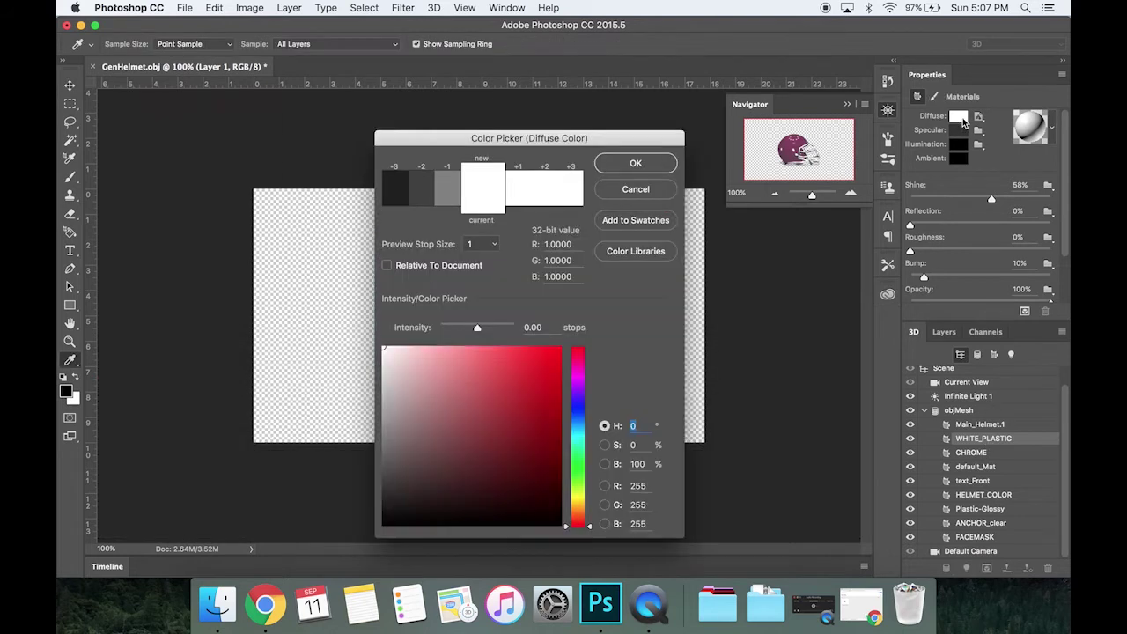
left_click_drag(407, 440, 327, 478)
left_click(653, 162)
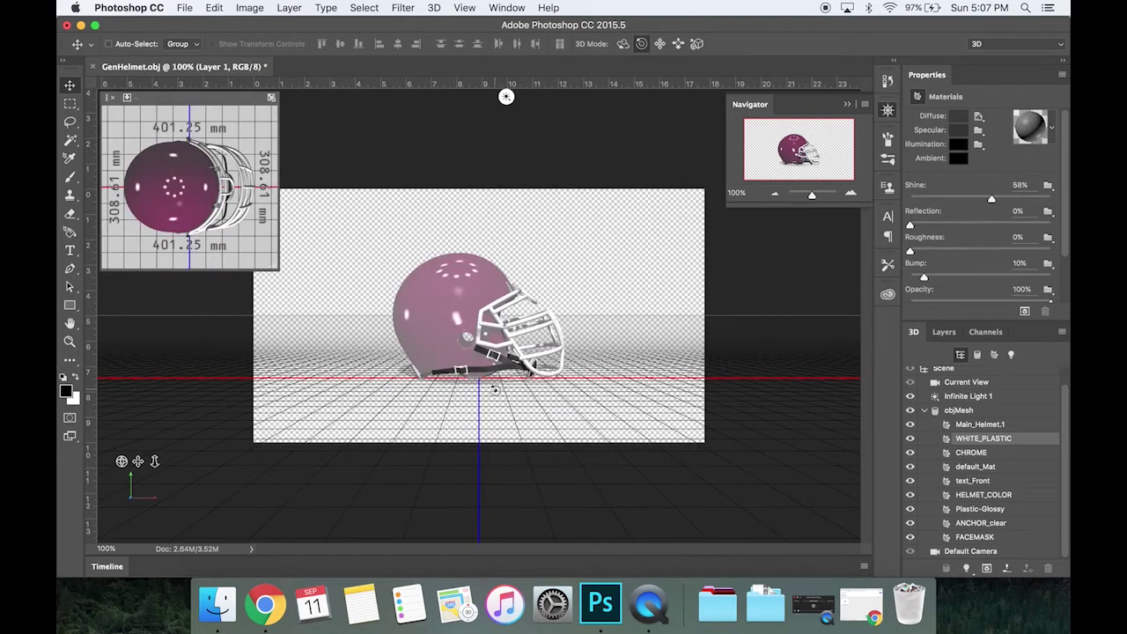
left_click(977, 452)
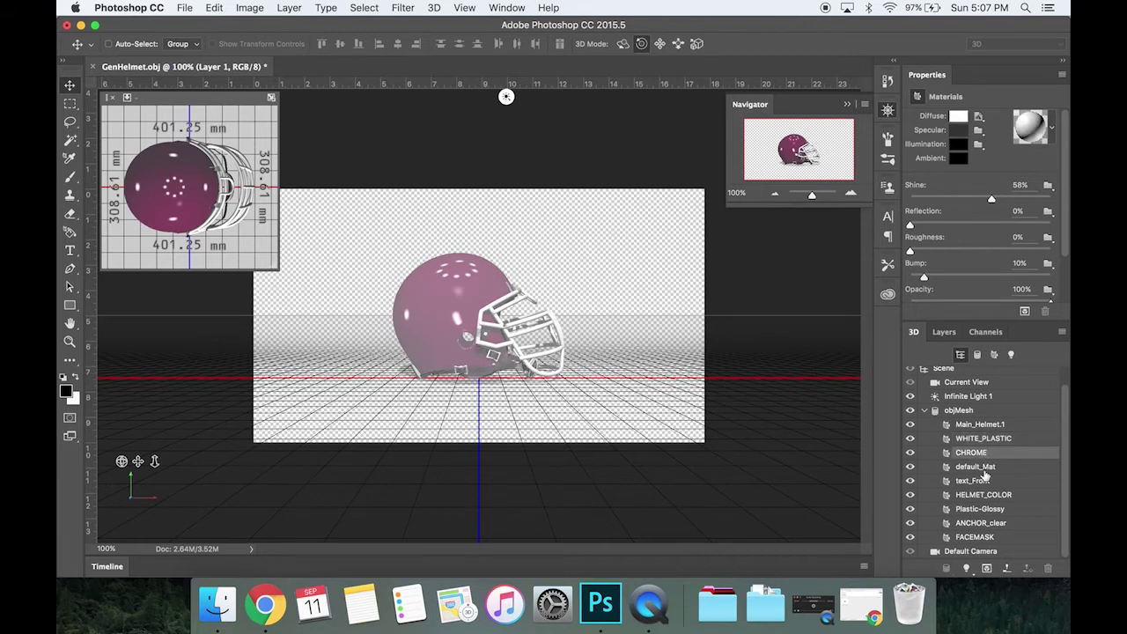
left_click(989, 468)
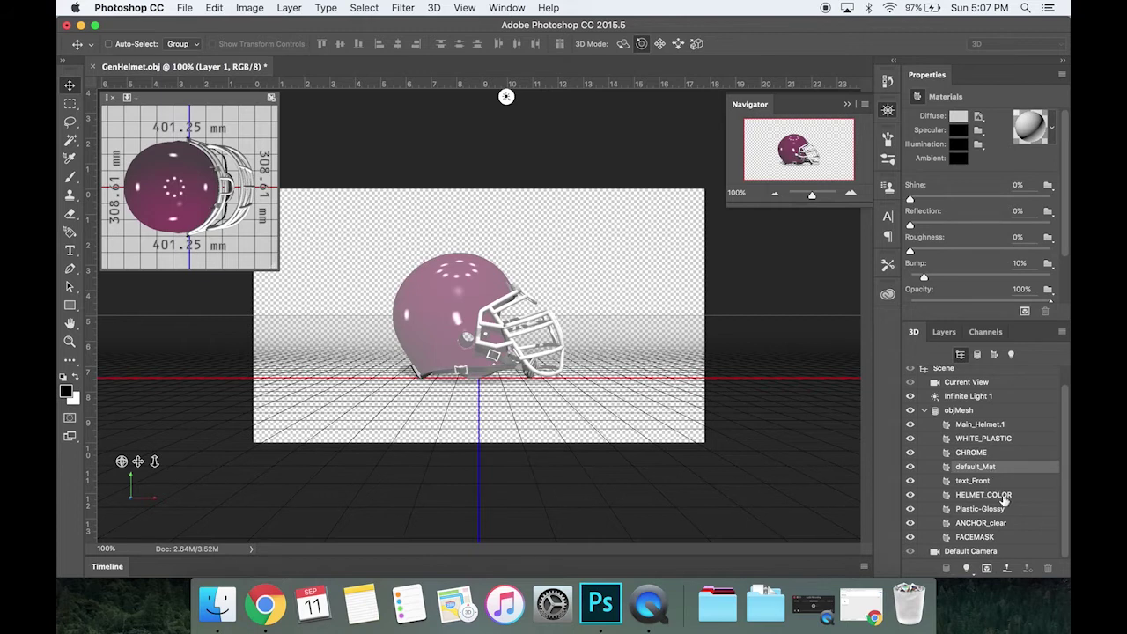
Step: Select HELMET_COLOR and orbit the camera to view the helmet's front
left_click(997, 495)
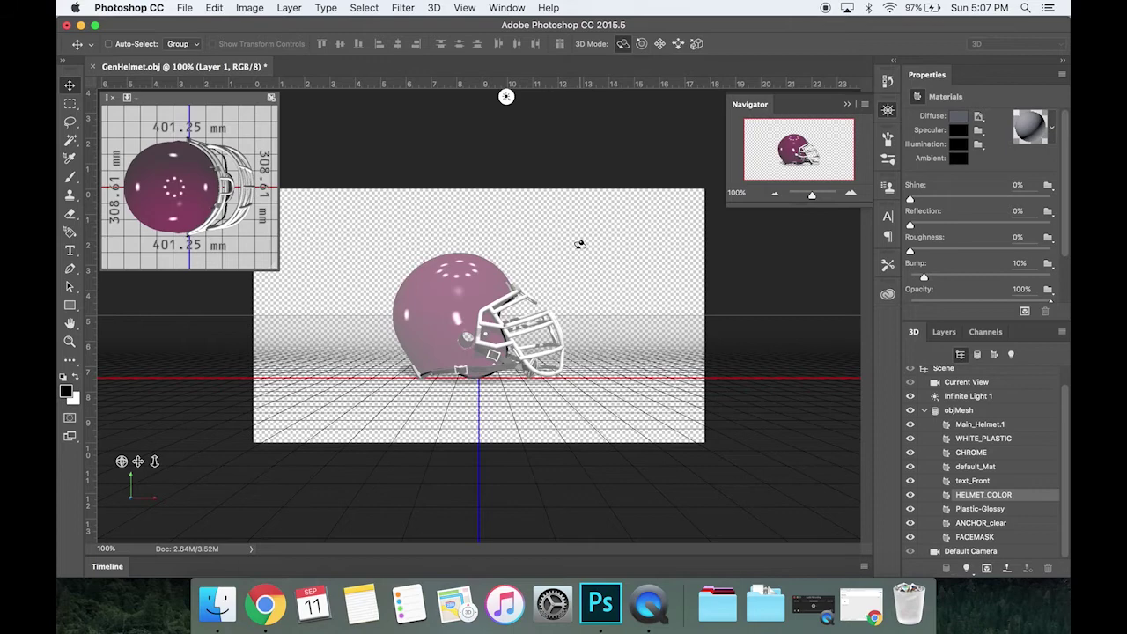
left_click(579, 251)
left_click_drag(529, 221, 458, 184)
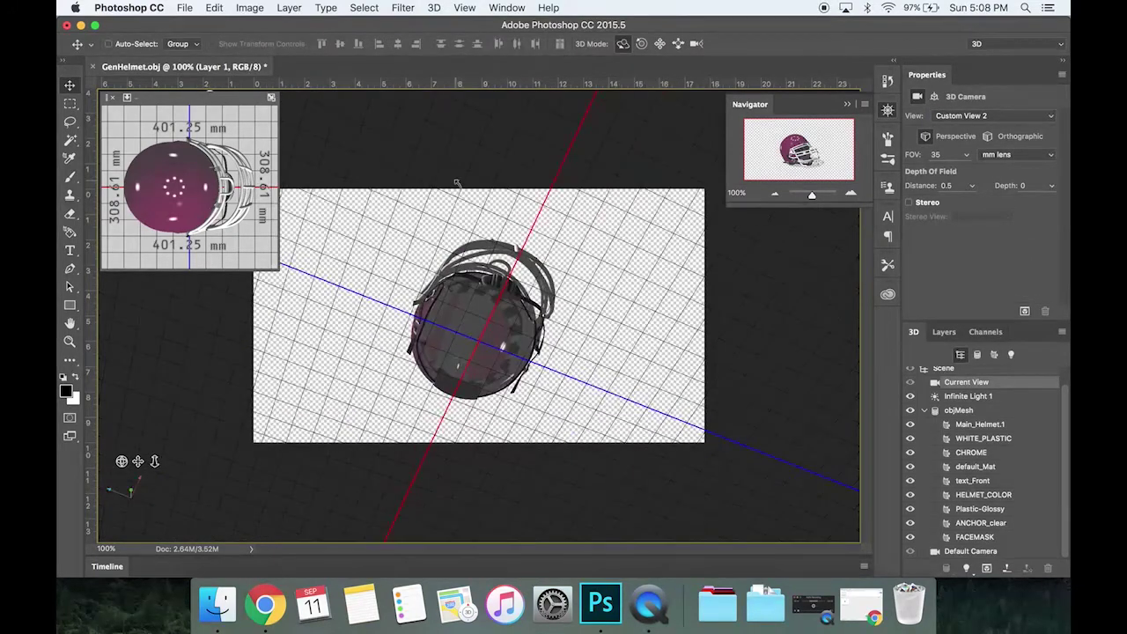
Step: Set HELMET_COLOR's diffuse colour to white, then orbit back to the helmet's side view
left_click(998, 496)
left_click(964, 116)
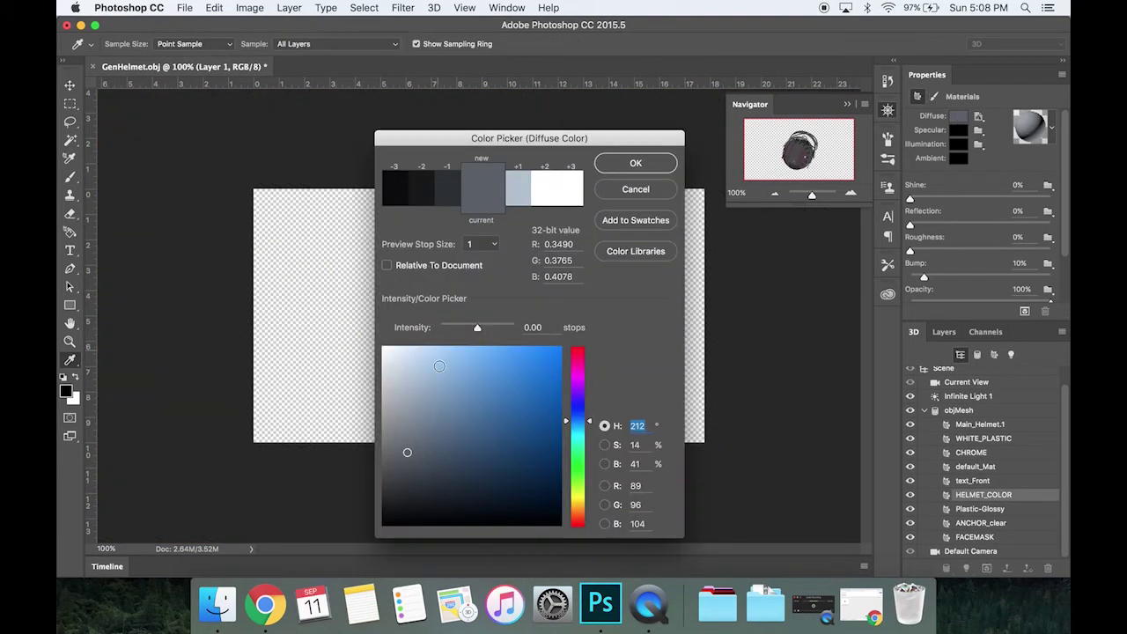
left_click(334, 294)
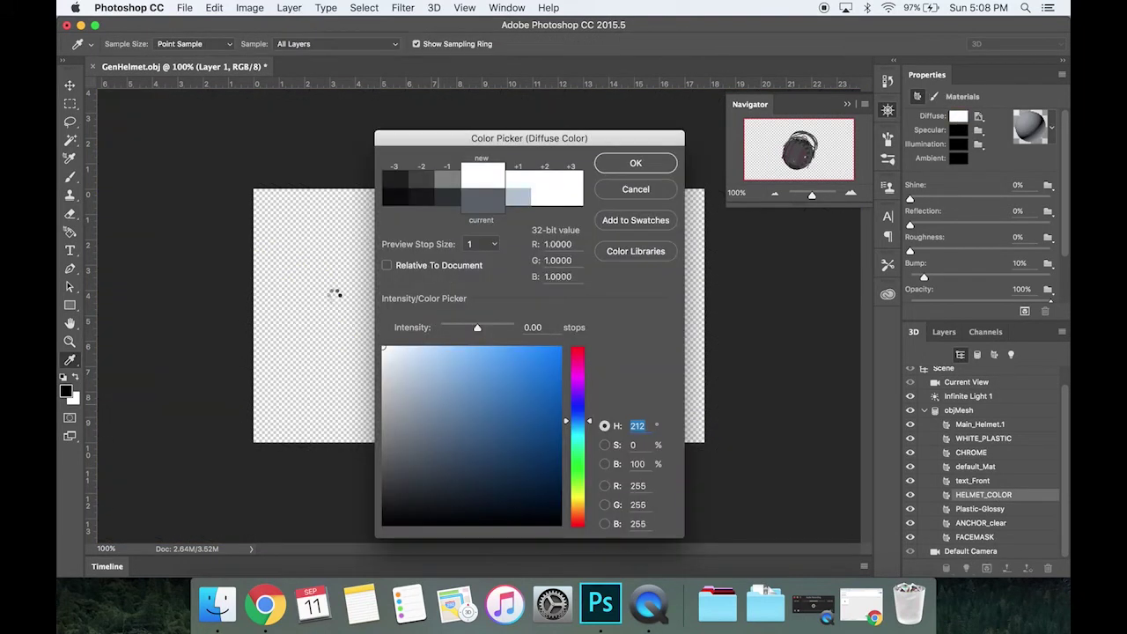
left_click(662, 165)
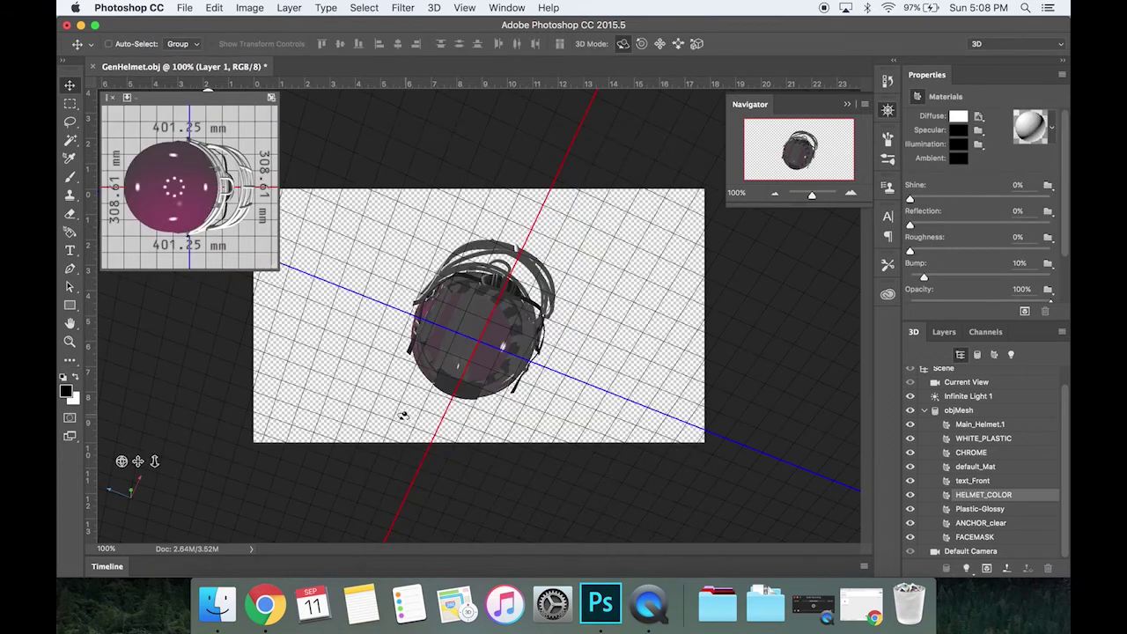
left_click(397, 266)
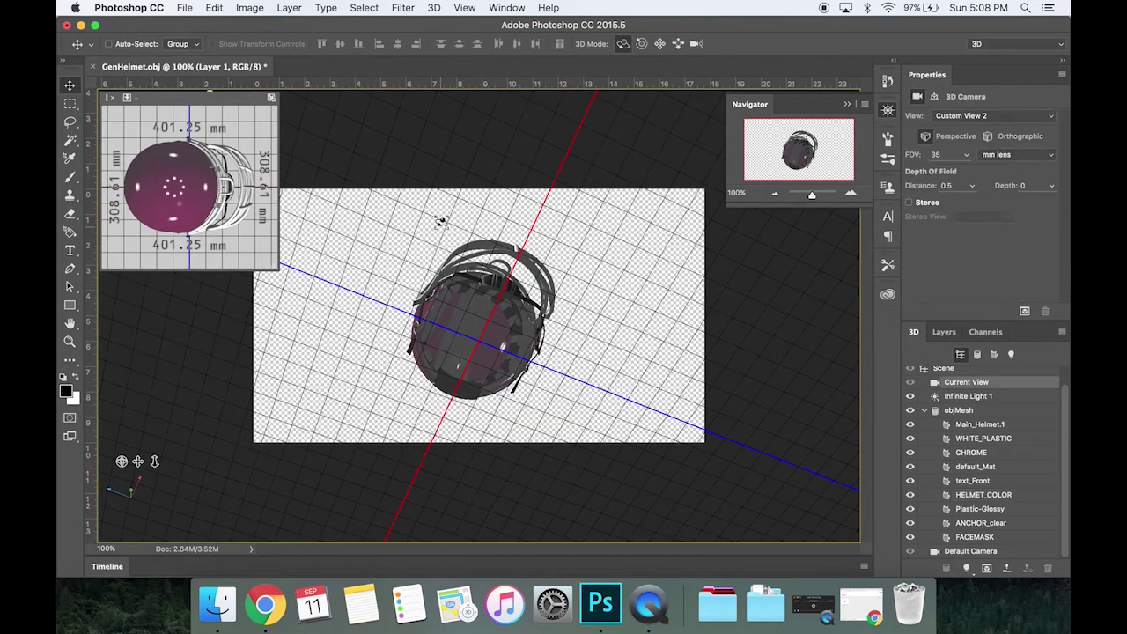
left_click_drag(443, 216, 507, 98)
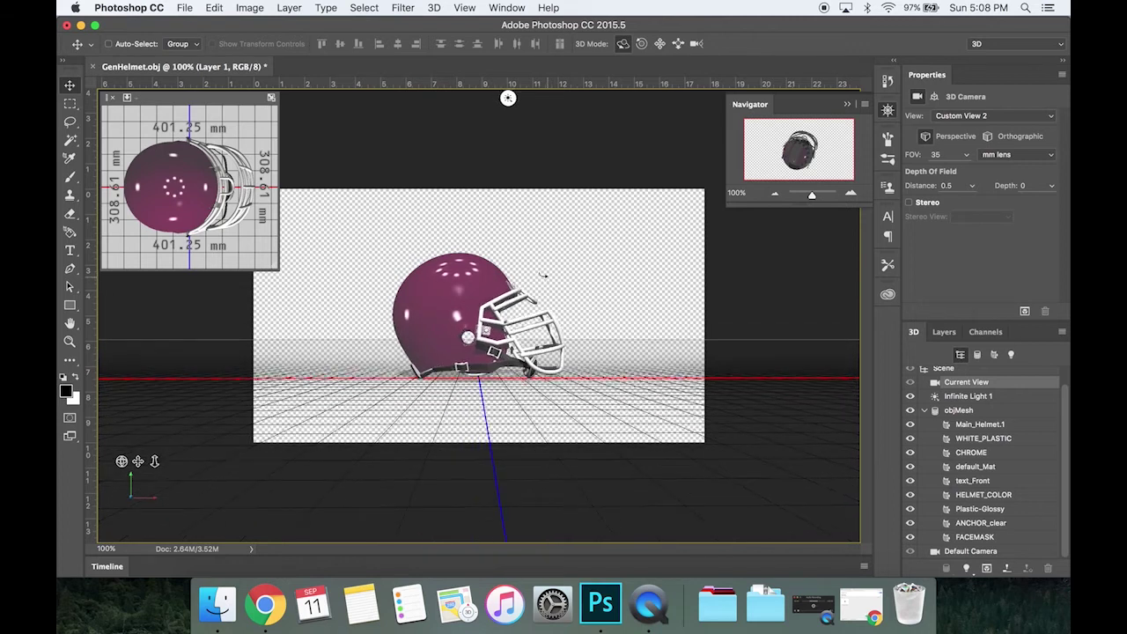
Step: Select FACEMASK and set its diffuse colour to near-black grey 40, 40, 40
left_click(987, 511)
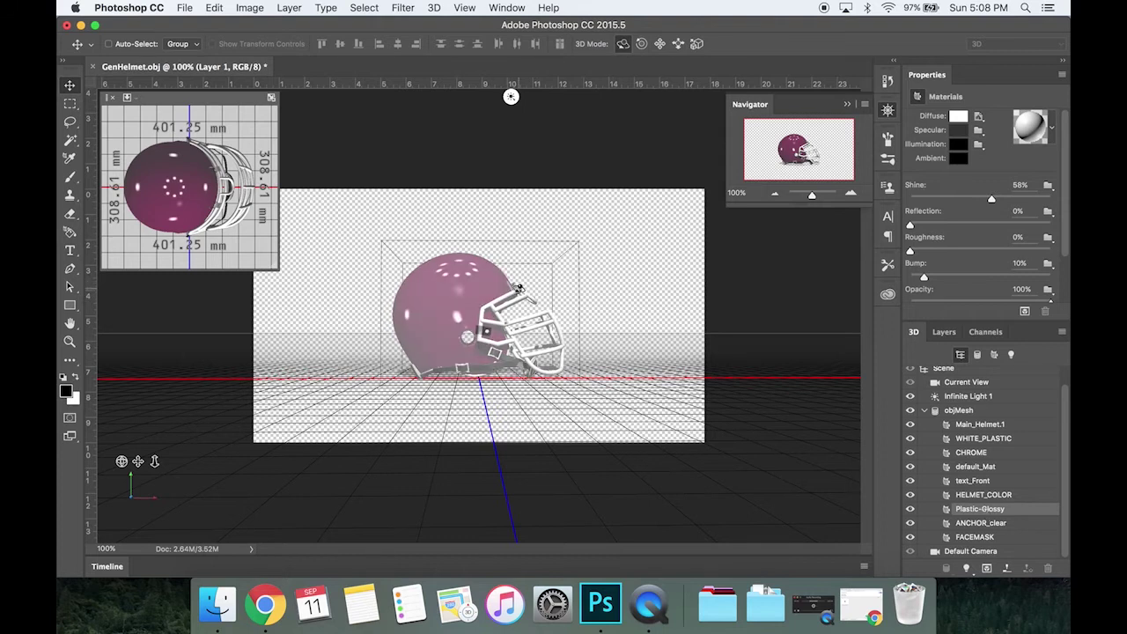
left_click(1001, 538)
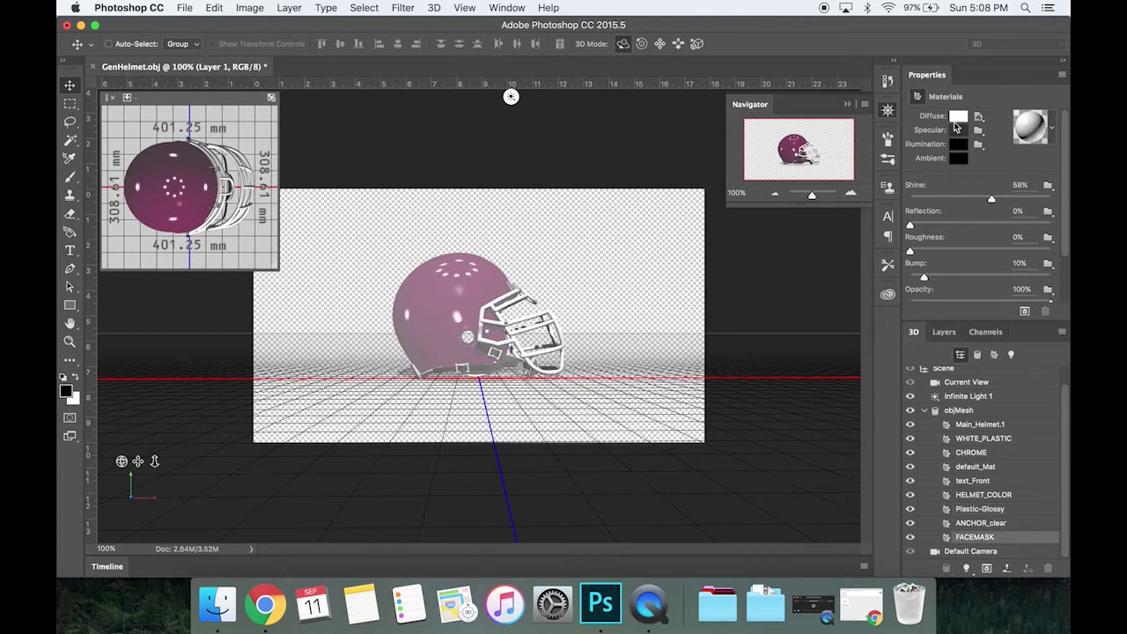
left_click(956, 123)
left_click_drag(445, 433, 352, 497)
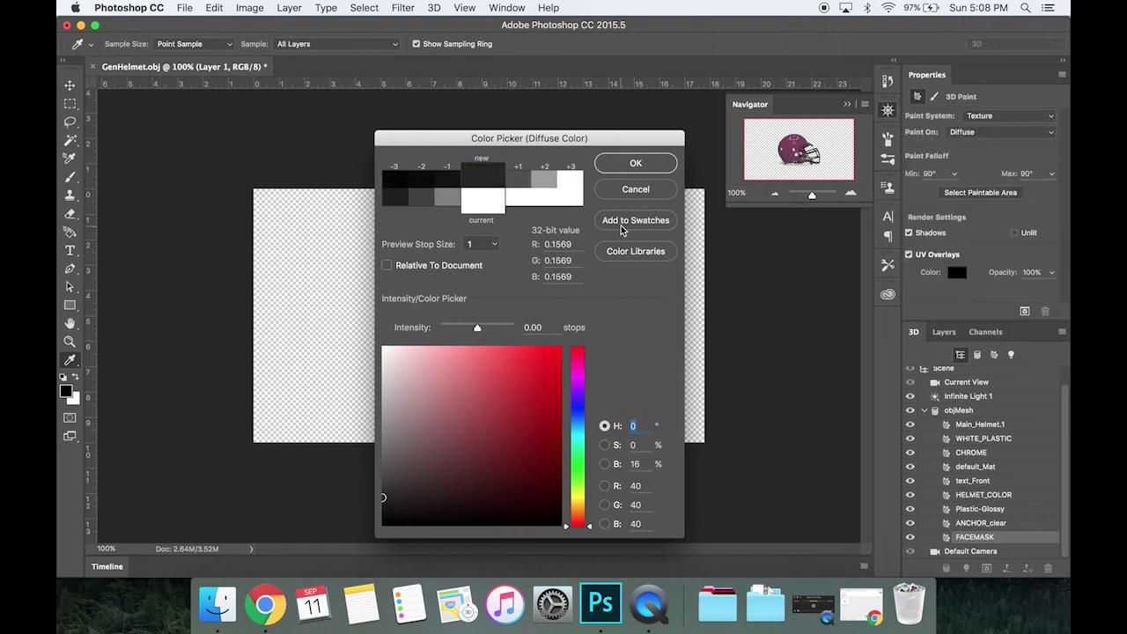
left_click(624, 172)
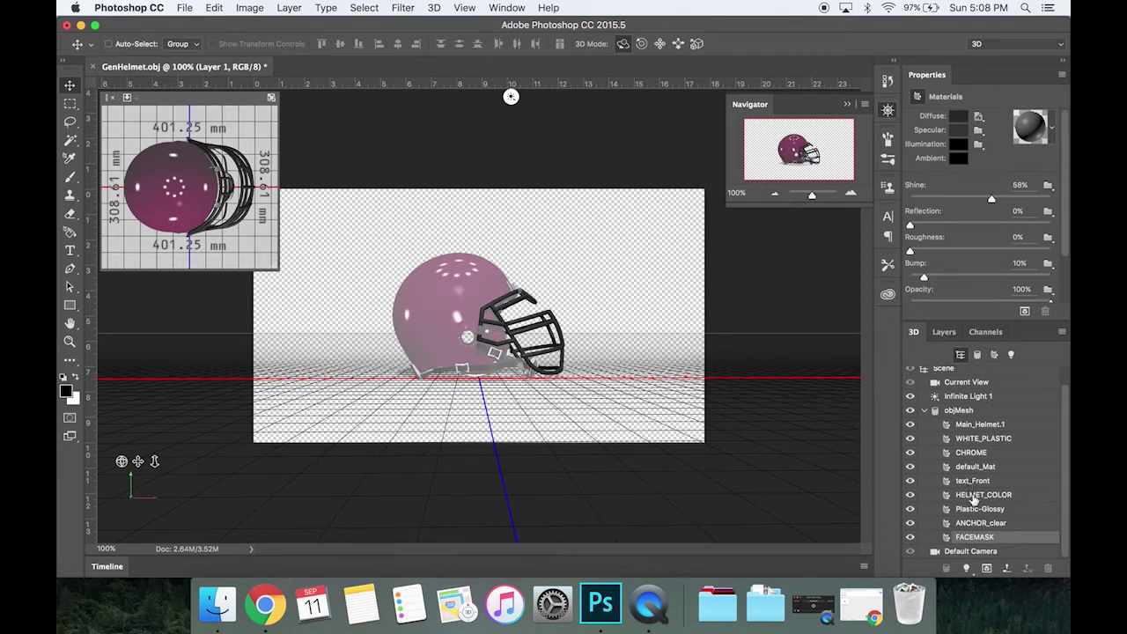
Step: Check WHITE_PLASTIC's diffuse colour, keeping its existing grey
left_click(981, 443)
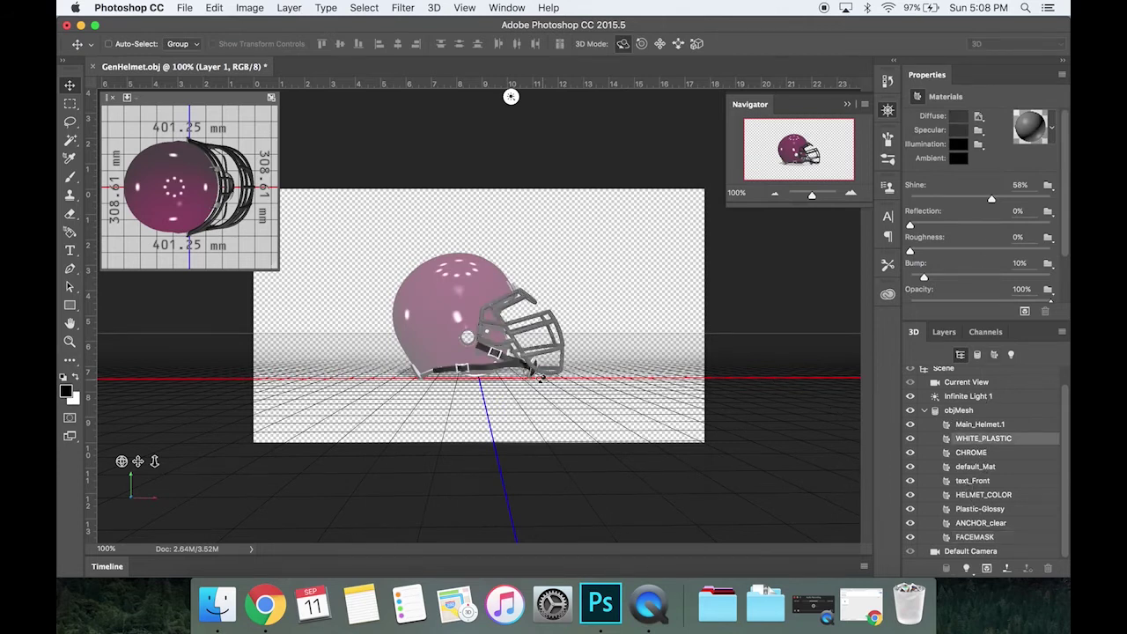
left_click(954, 121)
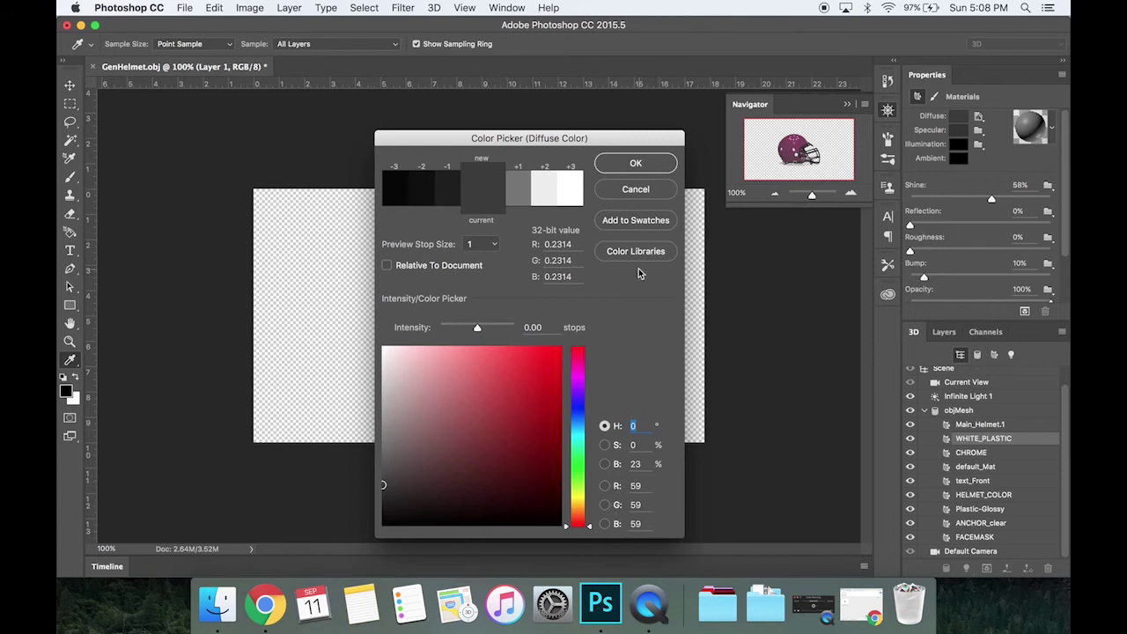
left_click(635, 165)
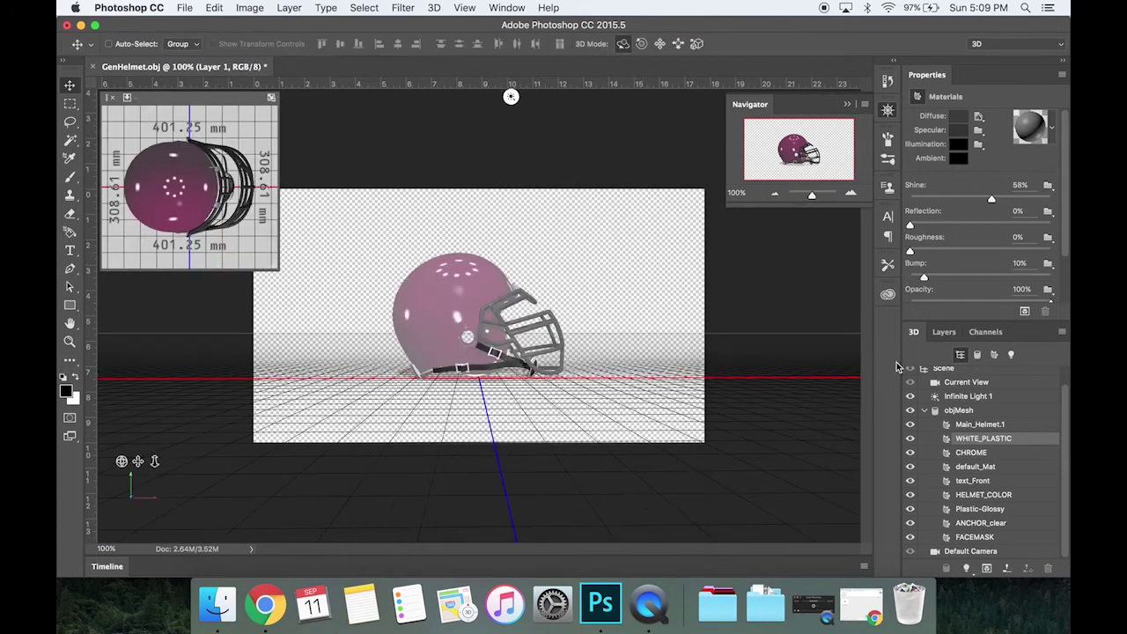
Step: Set FACEMASK's diffuse colour to 59, 59, 59 and hide the 3D extras
left_click(1007, 536)
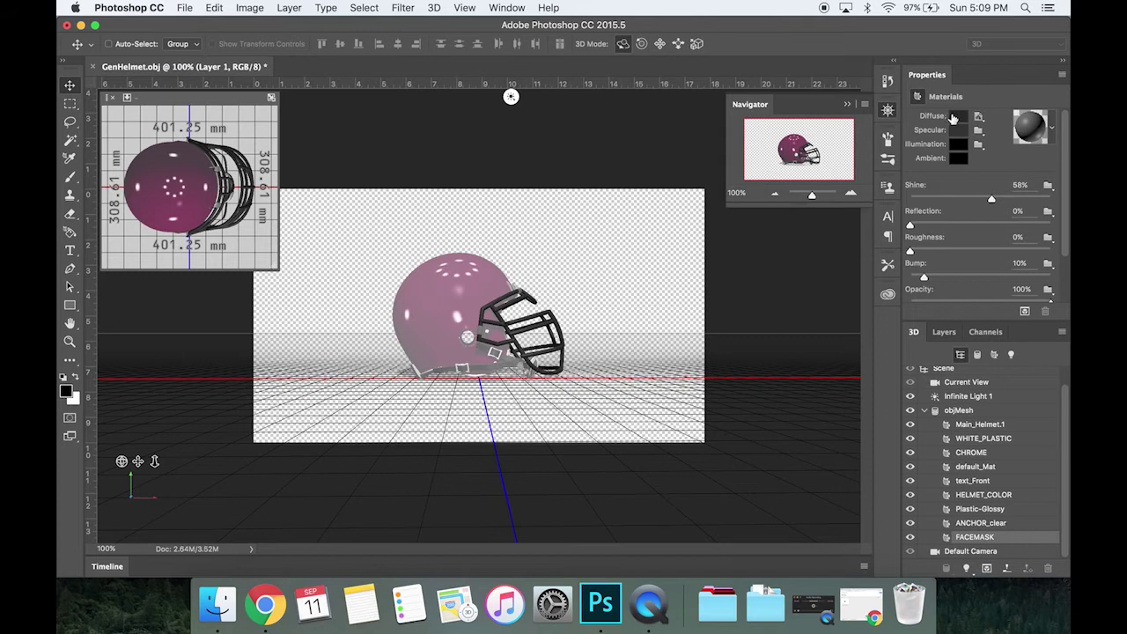
left_click(952, 118)
key("Tab")
key("Tab")
key("Tab")
type("59")
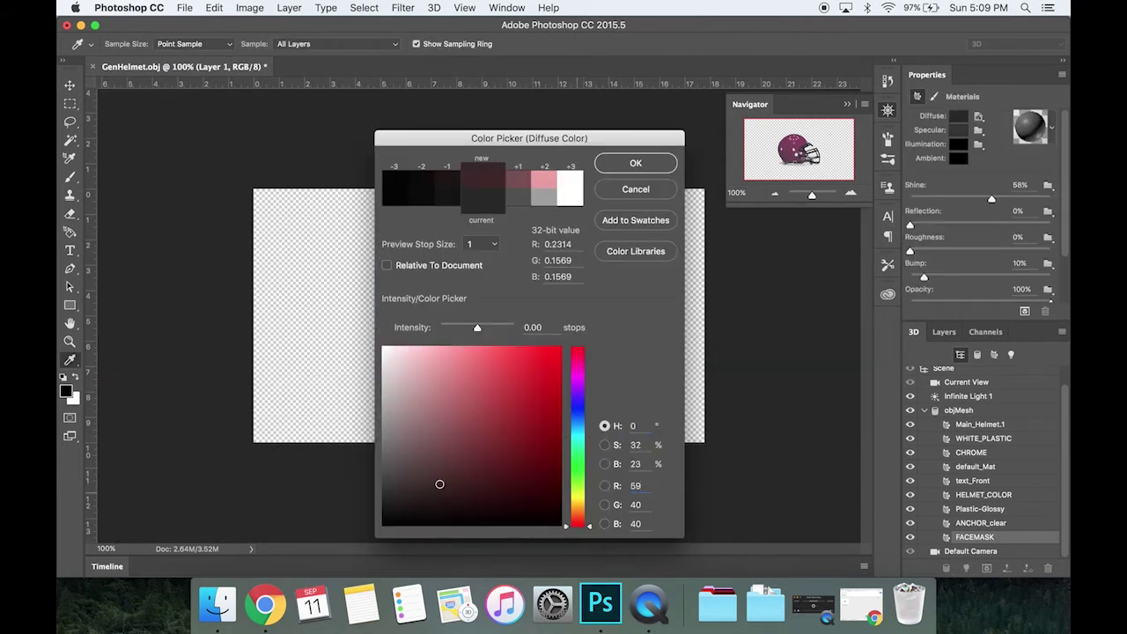
type("59")
key("Tab")
type("59")
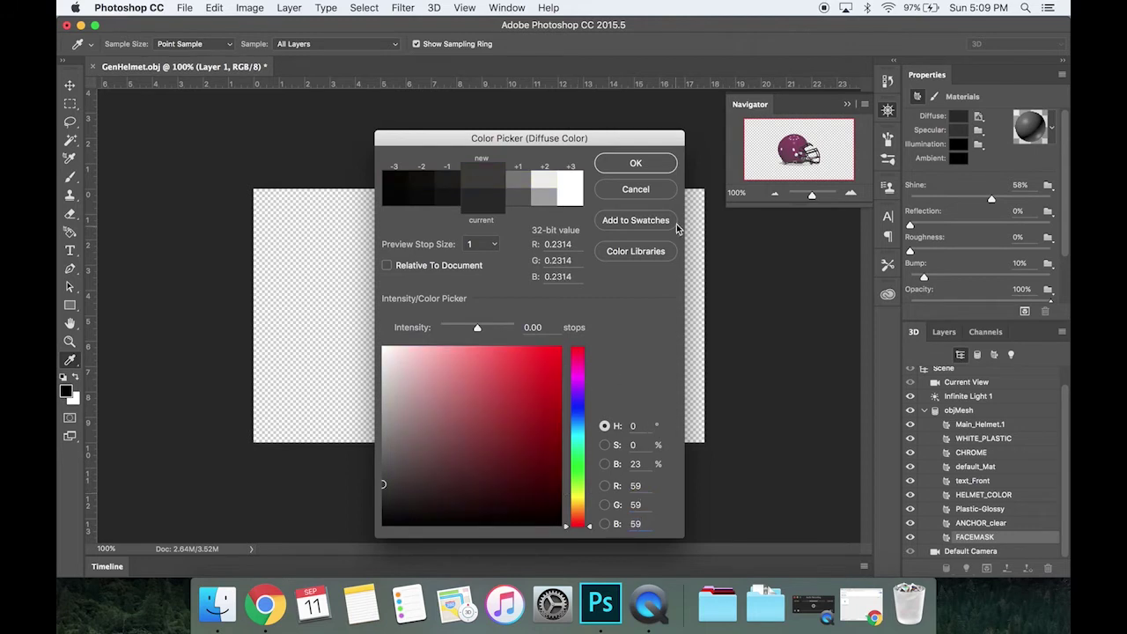
left_click(656, 163)
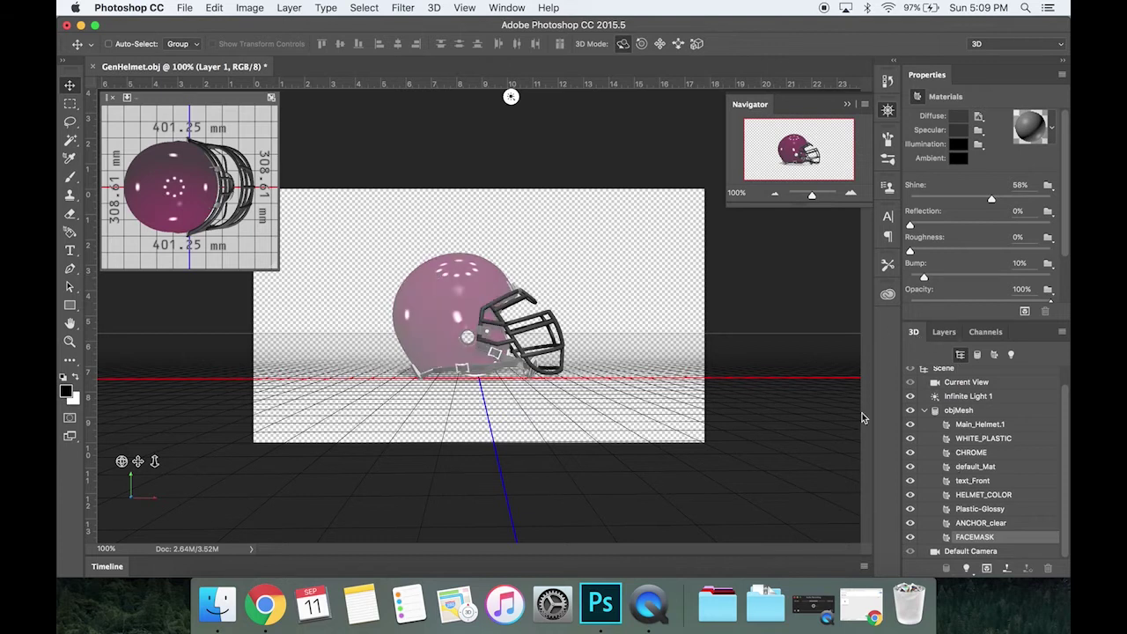
key("super+h")
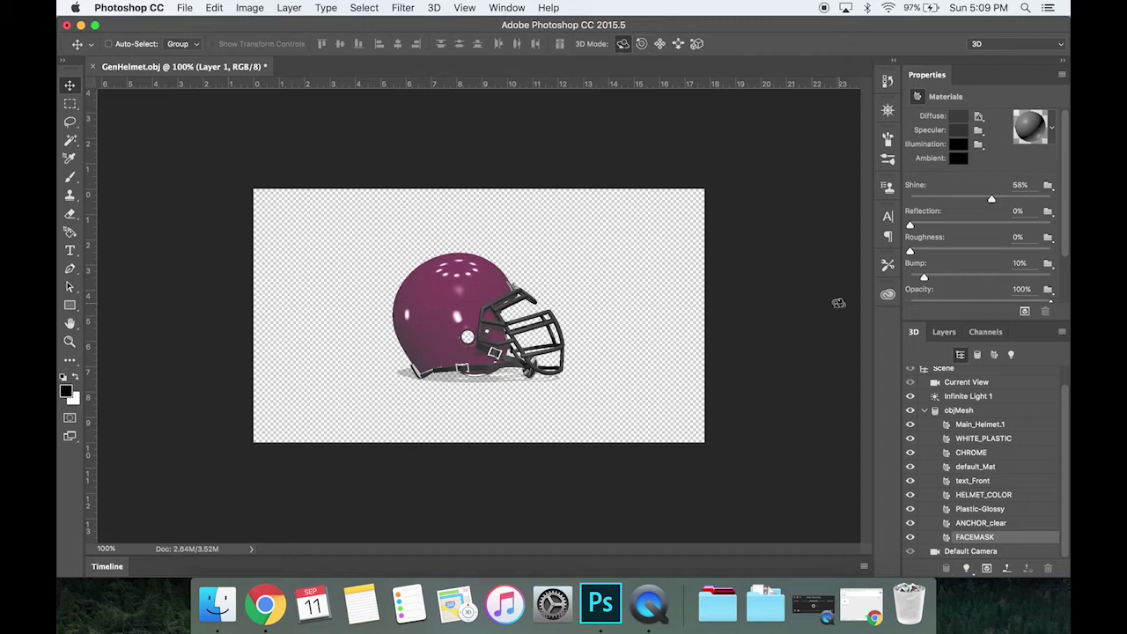
Step: Select objMesh and then Current View to restore the ground grid and axes
left_click(982, 411)
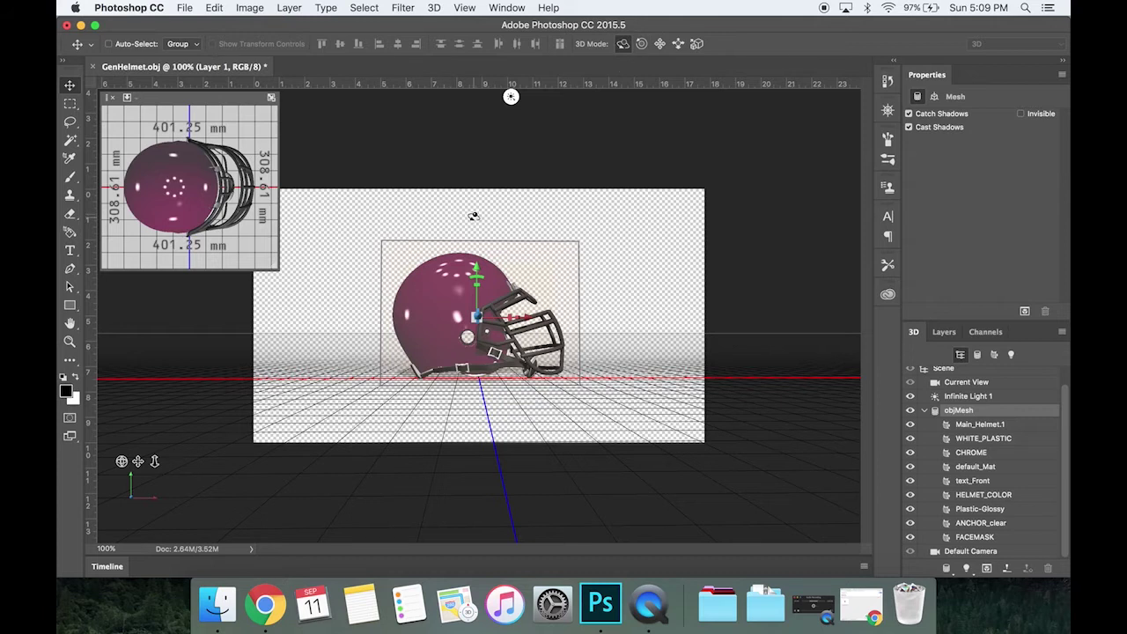
left_click(537, 217)
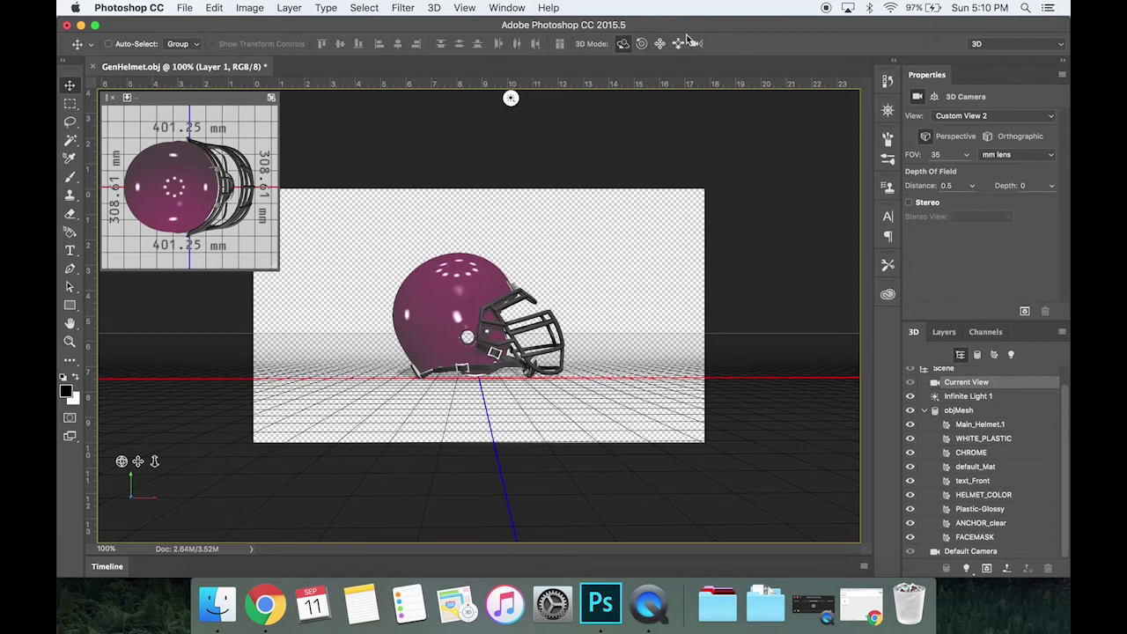
Step: Try spinning the helmet with 3D Rotate, undo it, and select the helmet mesh
left_click(626, 49)
left_click_drag(478, 228, 774, 243)
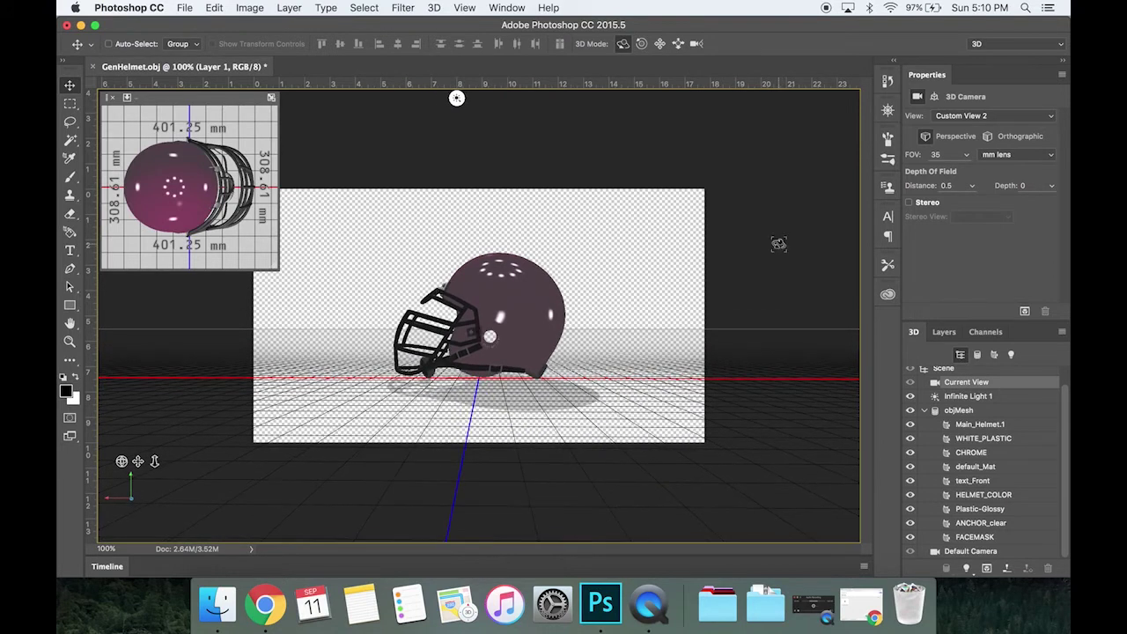
key("super+z")
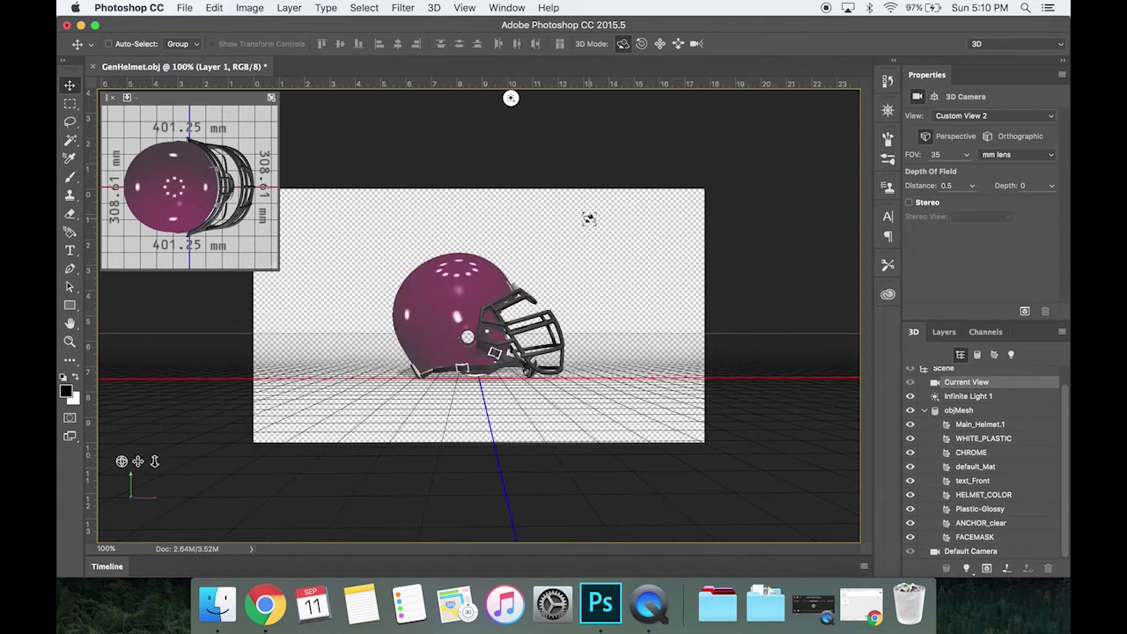
left_click(445, 291)
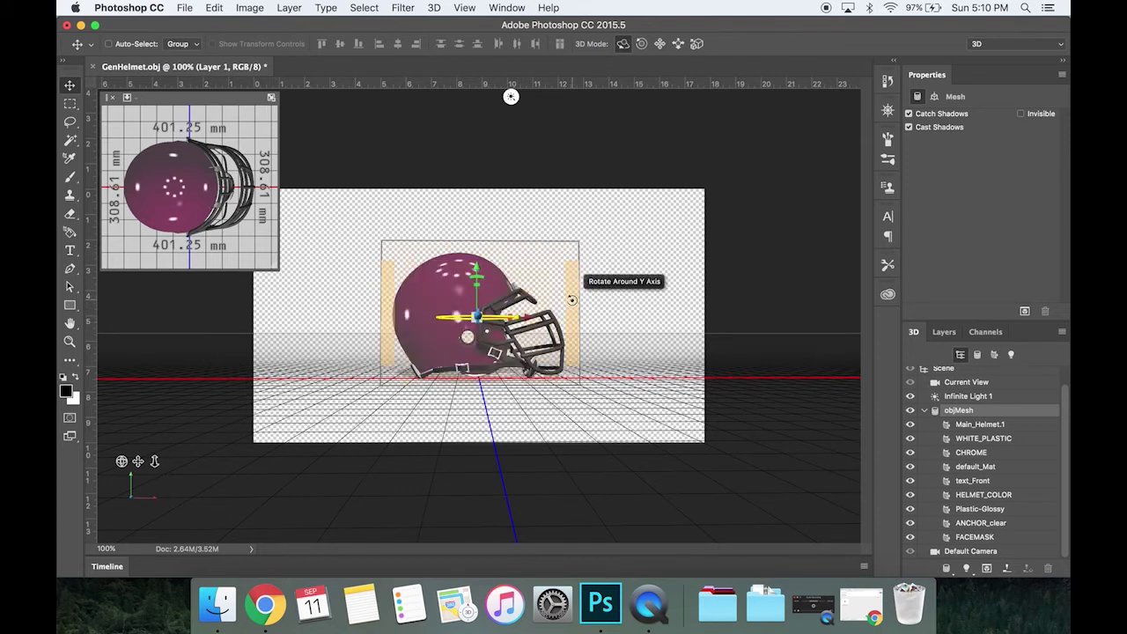
Step: Rotate the helmet mesh about its vertical axis until the facemask points left, then reselect it
left_click_drag(571, 299, 131, 313)
left_click_drag(572, 304, 833, 335)
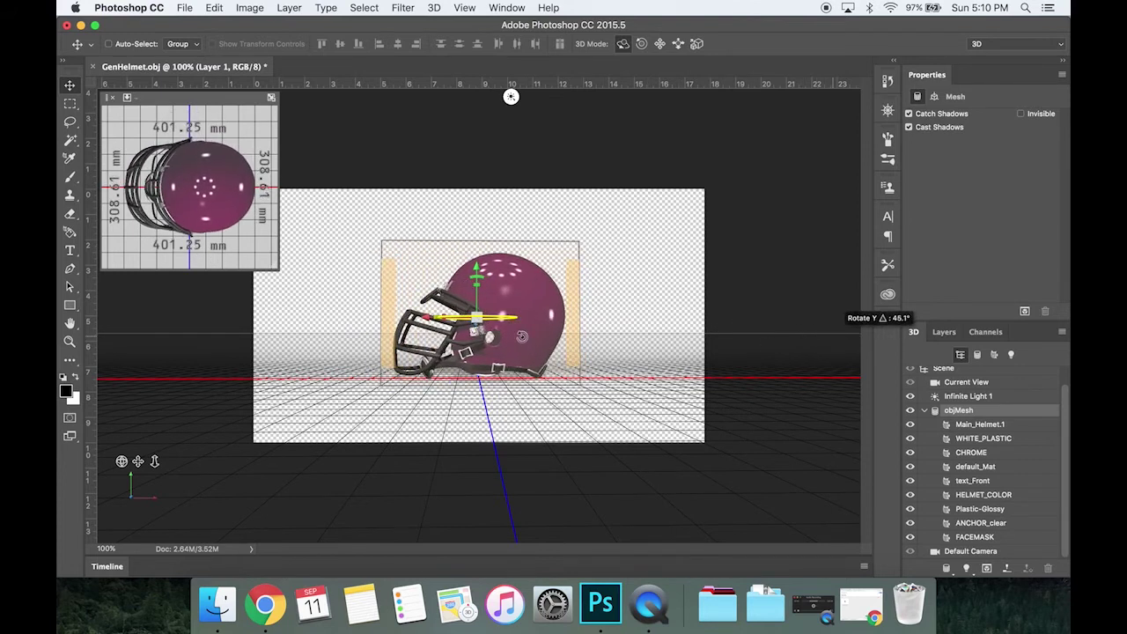
mouse_move(595, 295)
left_mouse_down()
mouse_move(654, 296)
mouse_move(591, 308)
left_mouse_up()
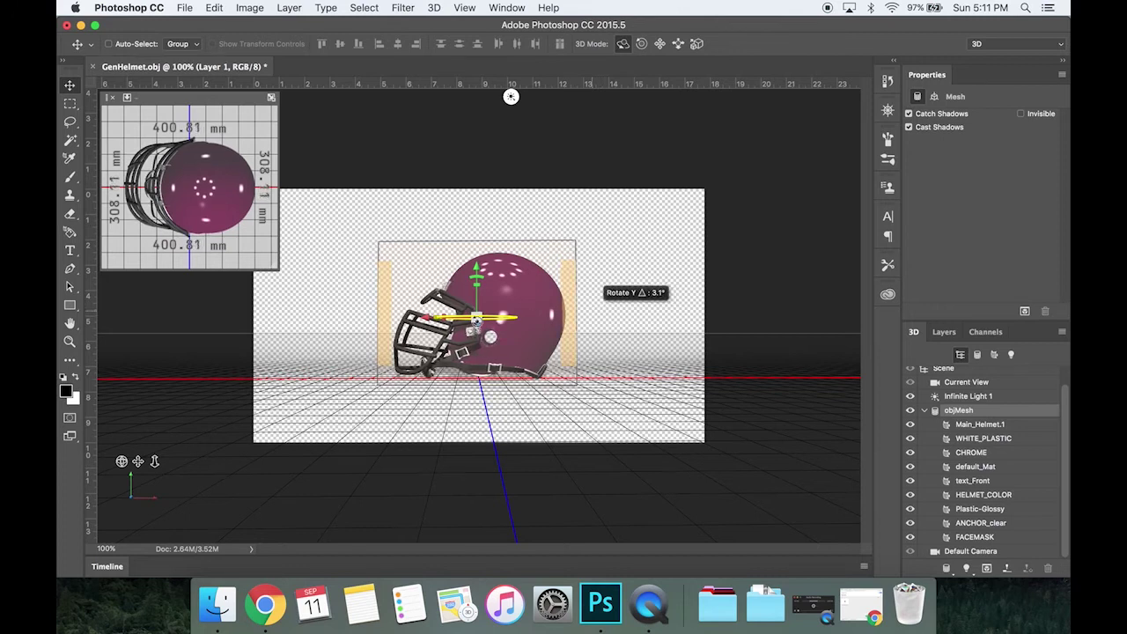
left_click(517, 200)
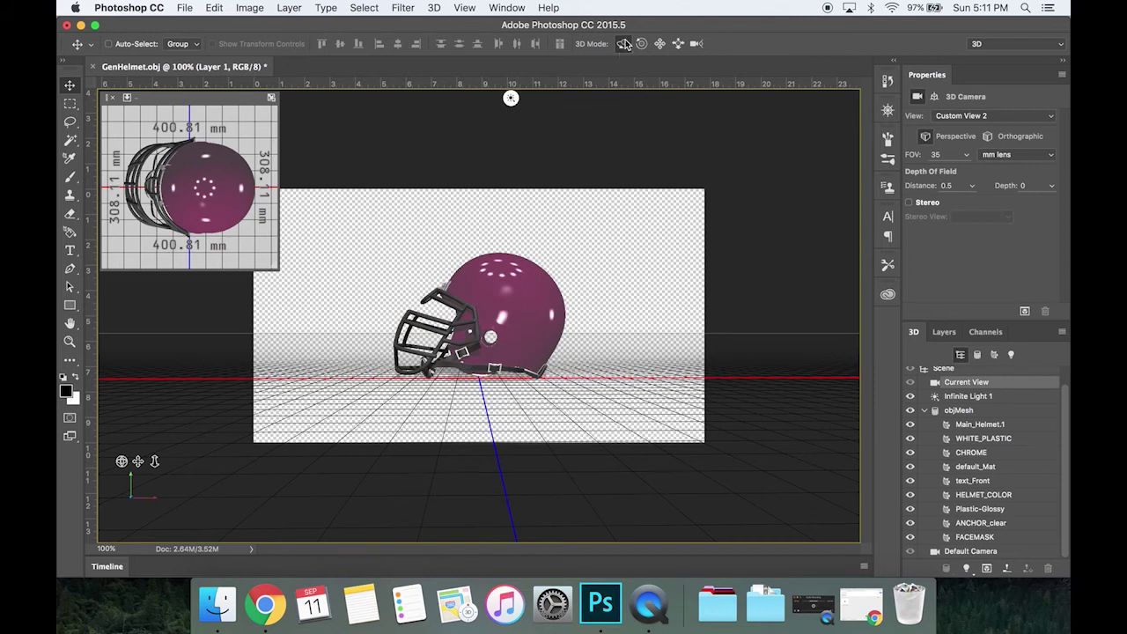
left_click(484, 305)
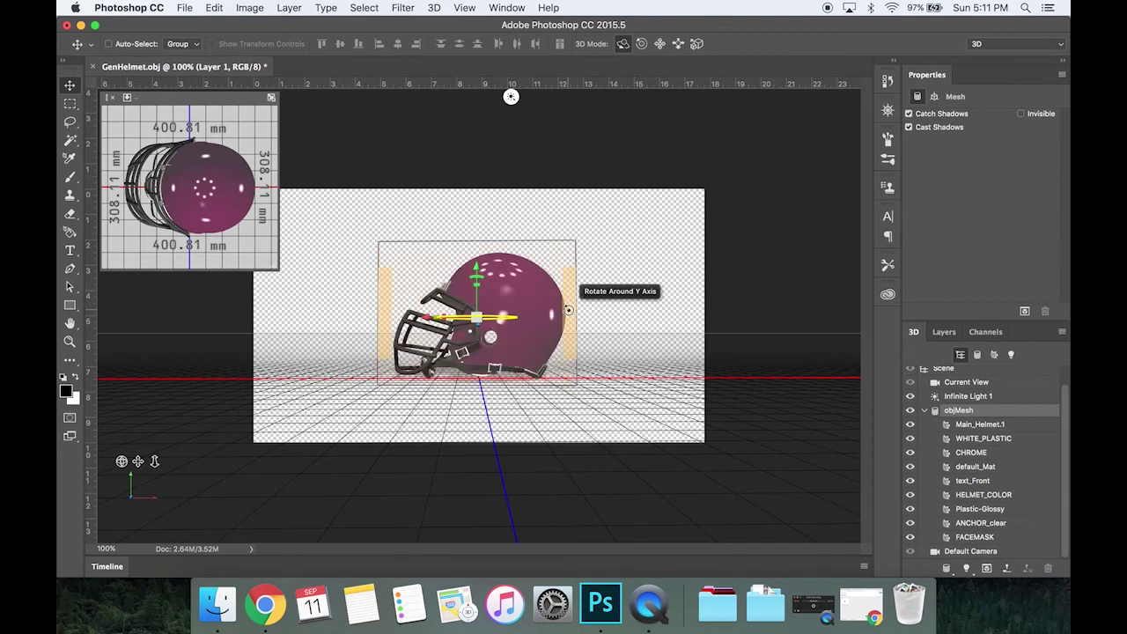
Step: Roll the helmet forward with the Roll 3D Object mode so the facemask dips down
left_click(641, 46)
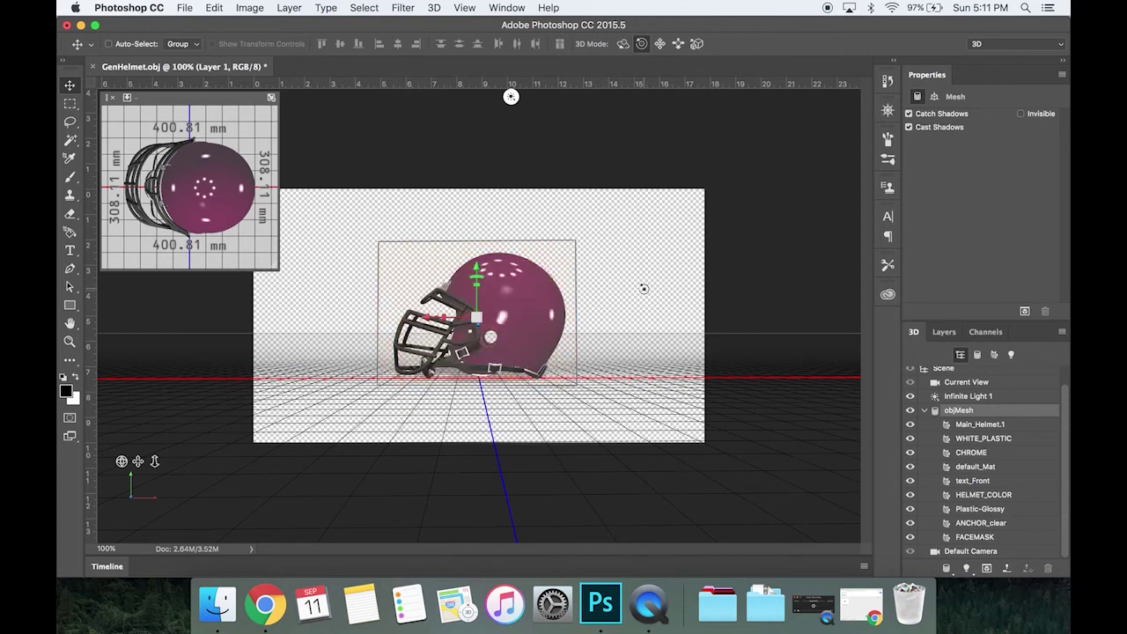
left_click_drag(643, 279, 594, 217)
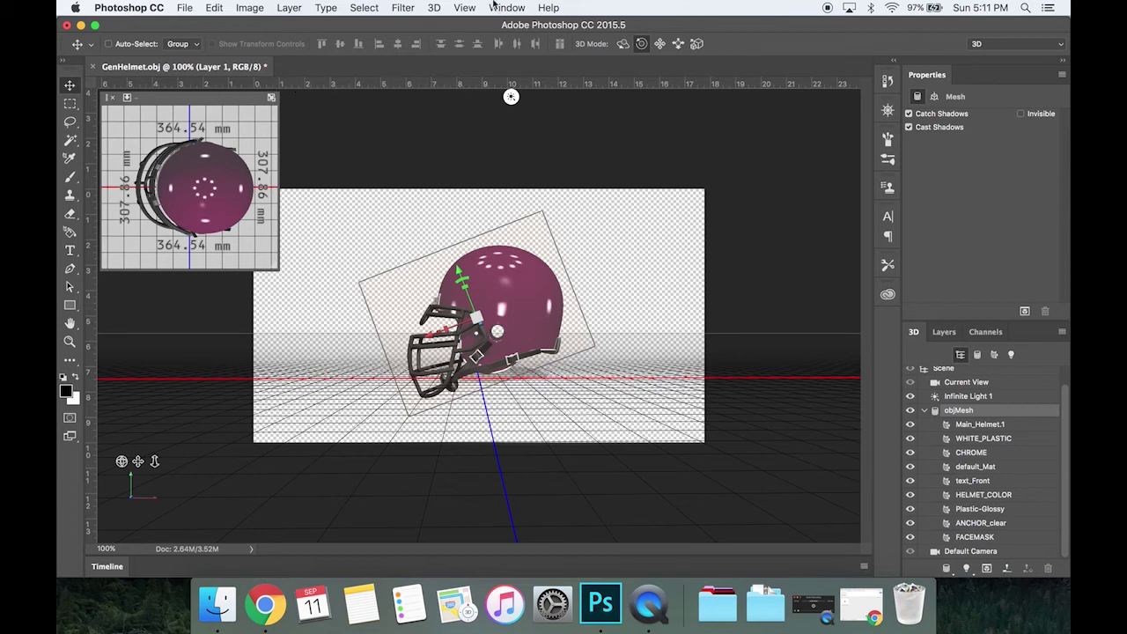
left_click(467, 7)
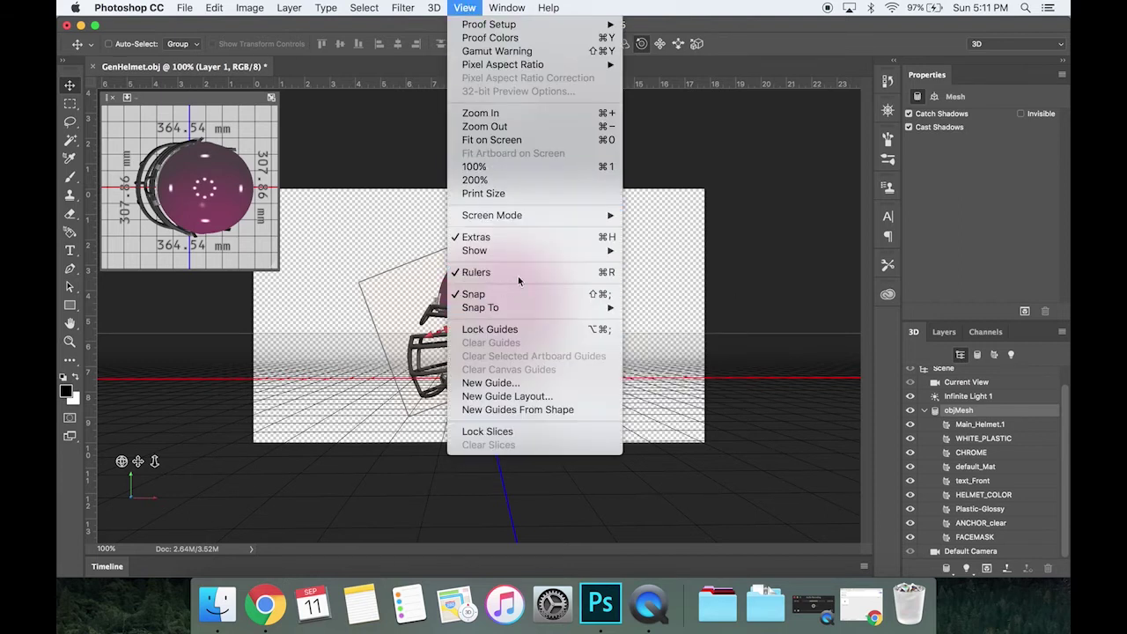
Step: Drag a horizontal guide onto the canvas and fine-tune the helmet's tilt against it
left_click(510, 95)
double_click(393, 85)
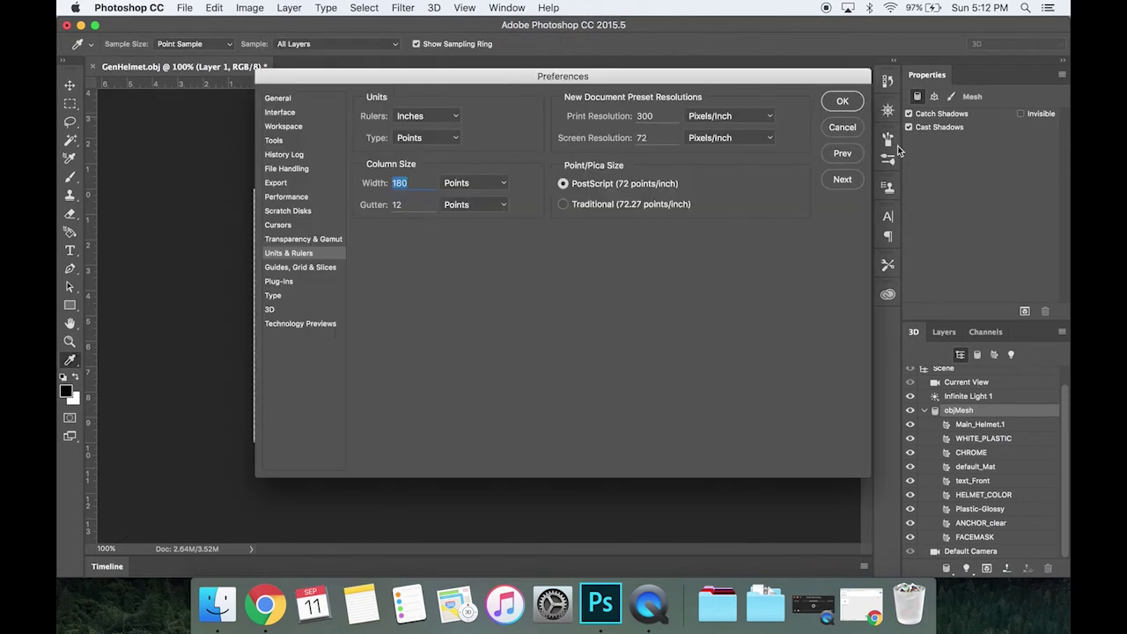
left_click(841, 130)
left_click_drag(530, 86, 580, 313)
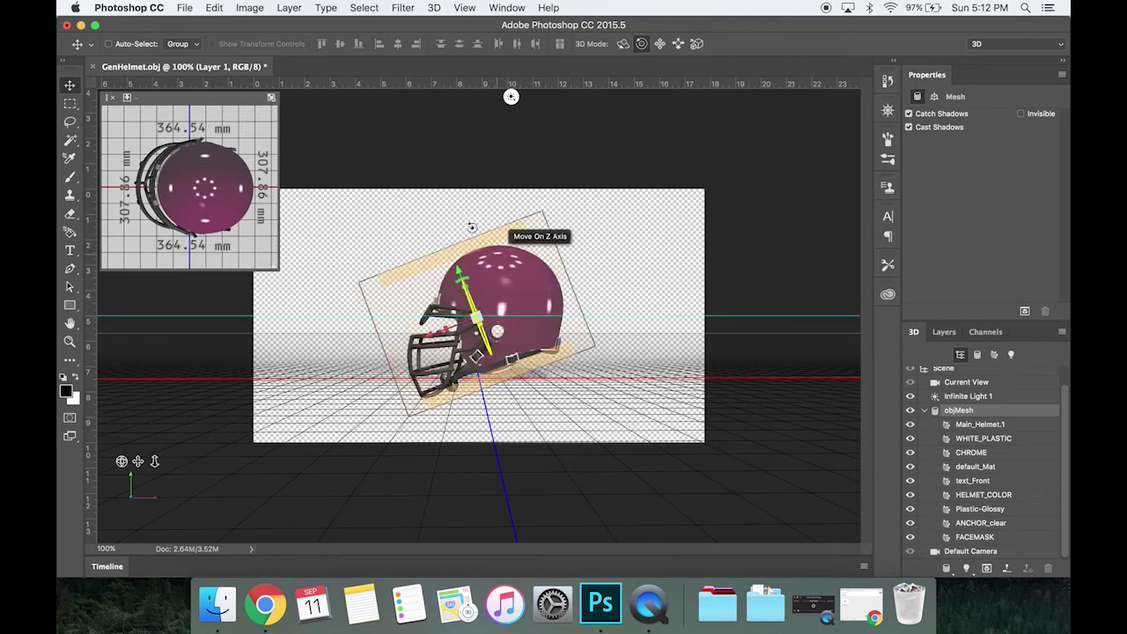
mouse_move(659, 271)
left_mouse_down()
mouse_move(643, 246)
mouse_move(651, 253)
left_mouse_up()
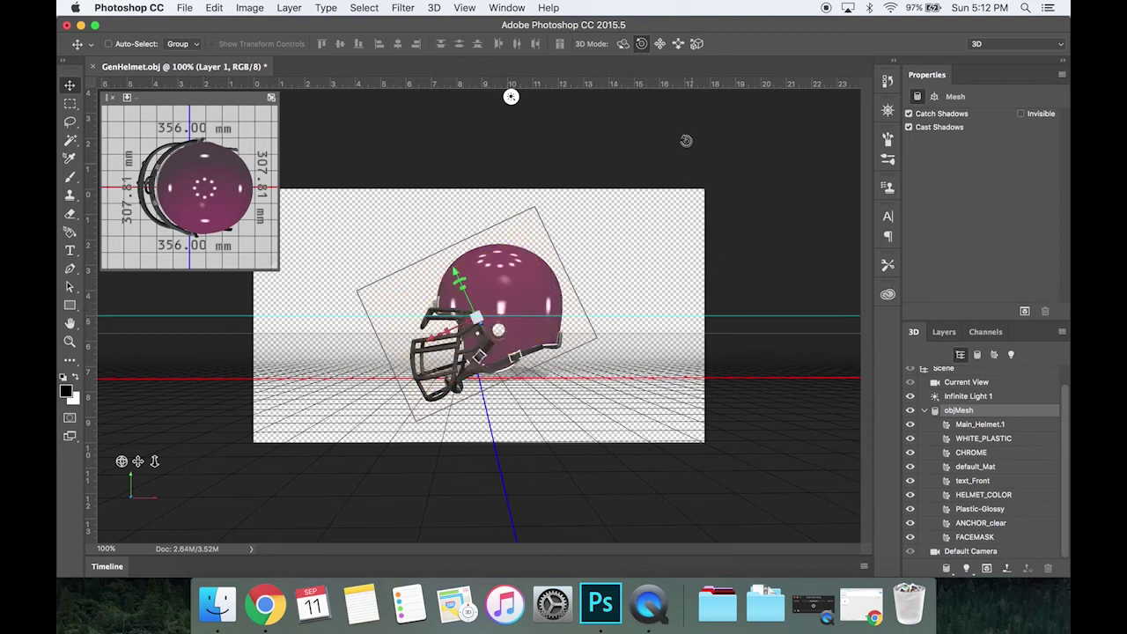
Step: Clear all guides from the canvas via the View menu
left_click(464, 7)
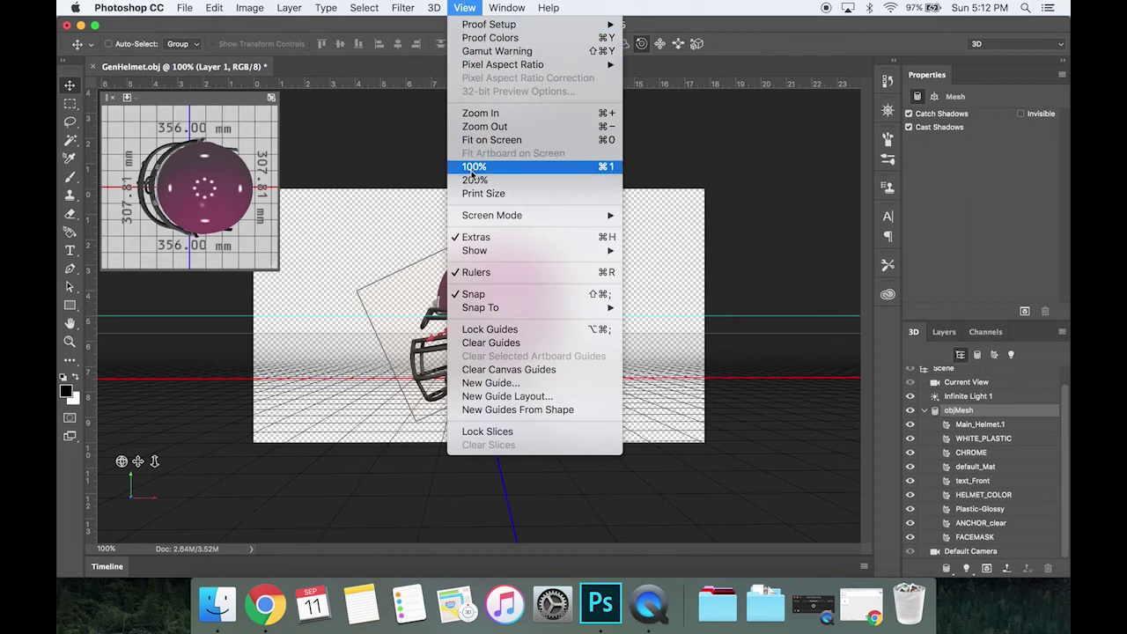
left_click(541, 343)
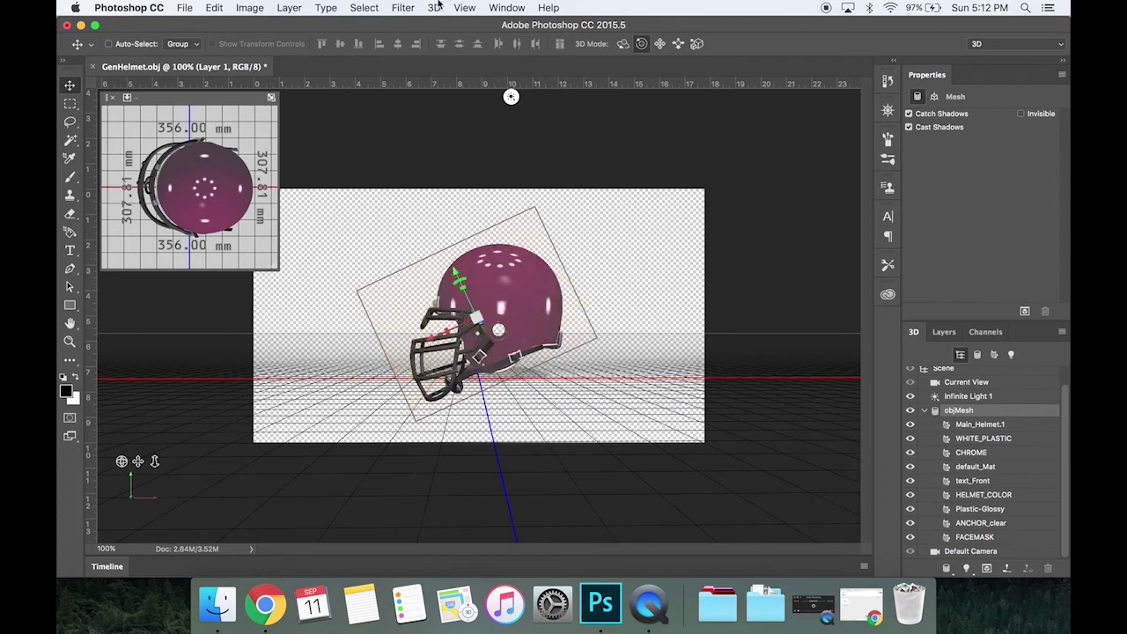
left_click(463, 7)
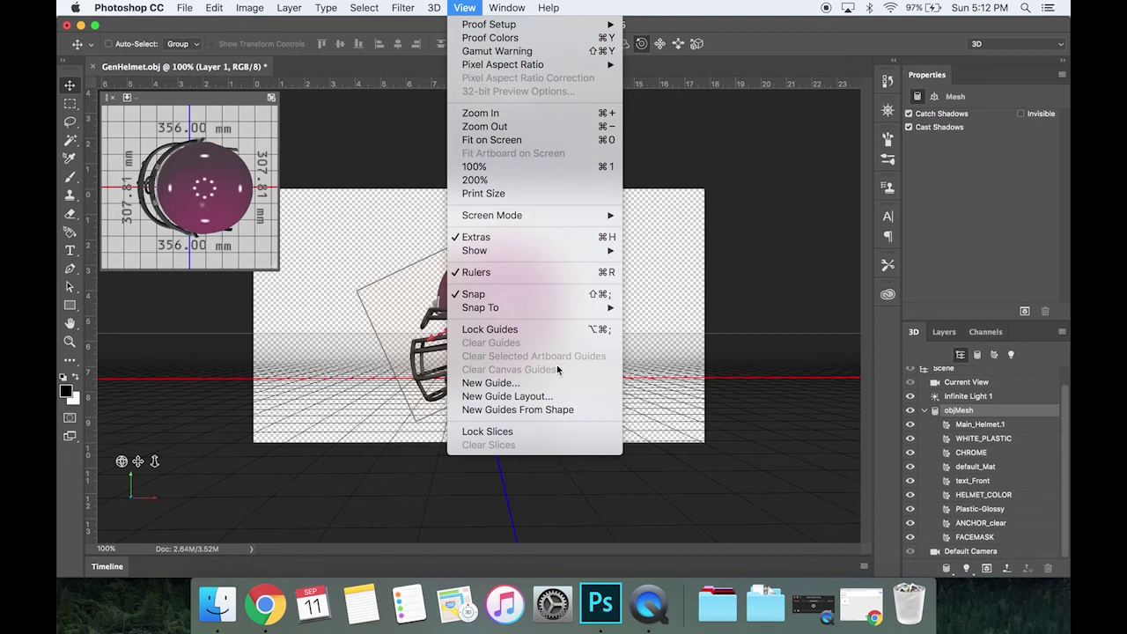
left_click(465, 7)
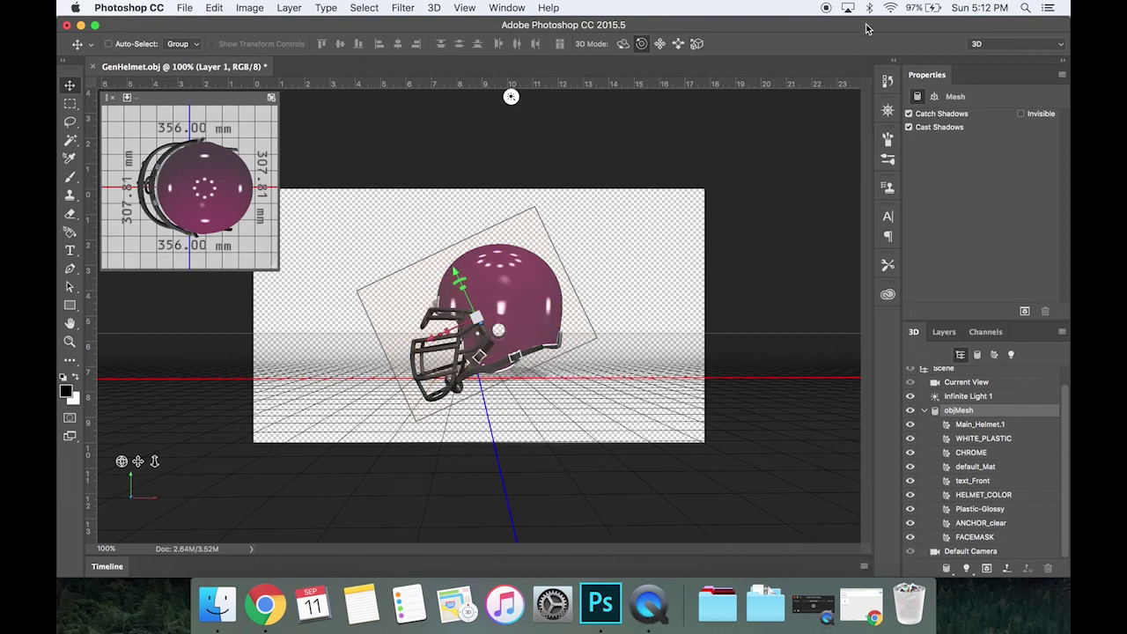
Step: Arrange the Photoshop window beside the Downloads Finder window
left_click_drag(865, 25, 992, 214)
left_click_drag(734, 106, 314, 5)
left_click(619, 220)
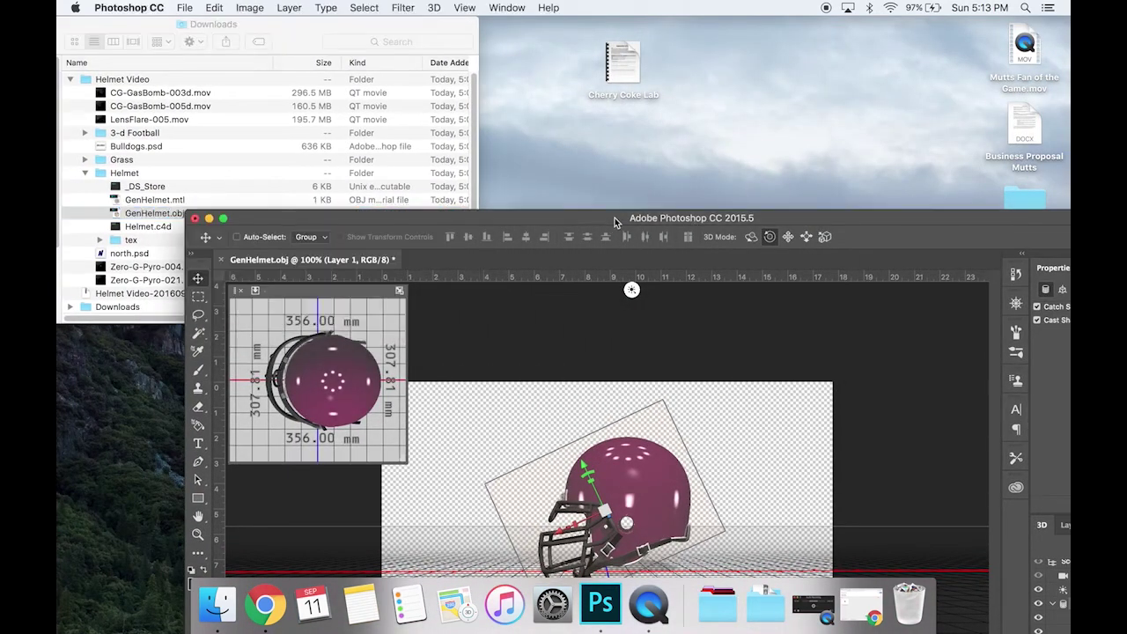
left_click_drag(482, 220, 651, 16)
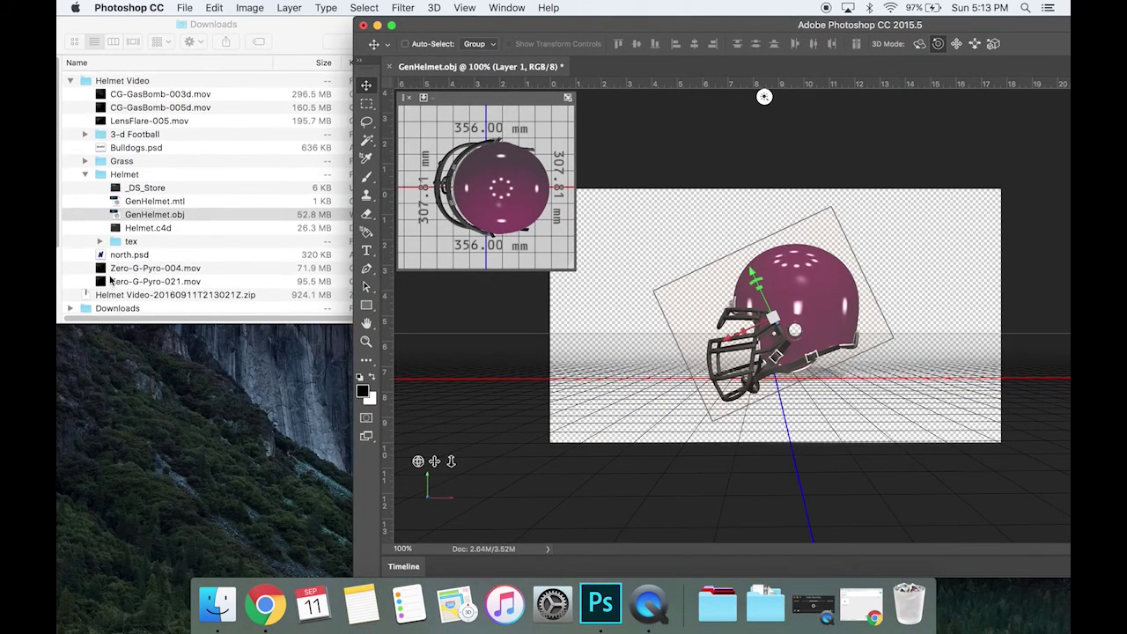
left_click(111, 151)
Step: Drag Bulldogs.psd into Photoshop, turn off the New Library prompt, and widen the window
left_click(105, 148)
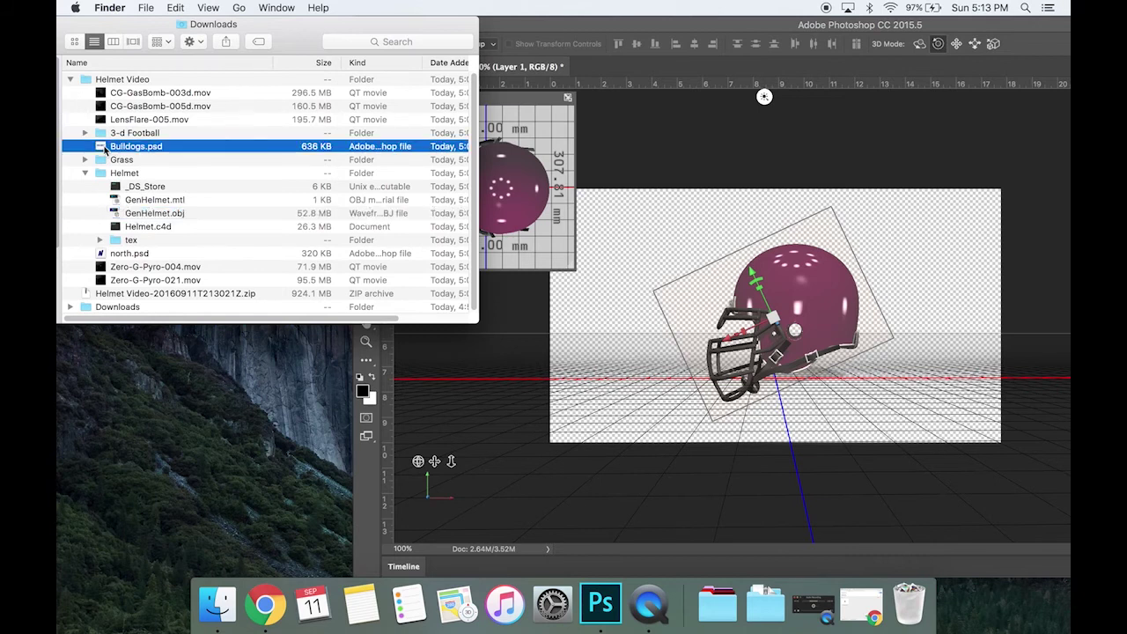
left_click_drag(105, 149, 687, 75)
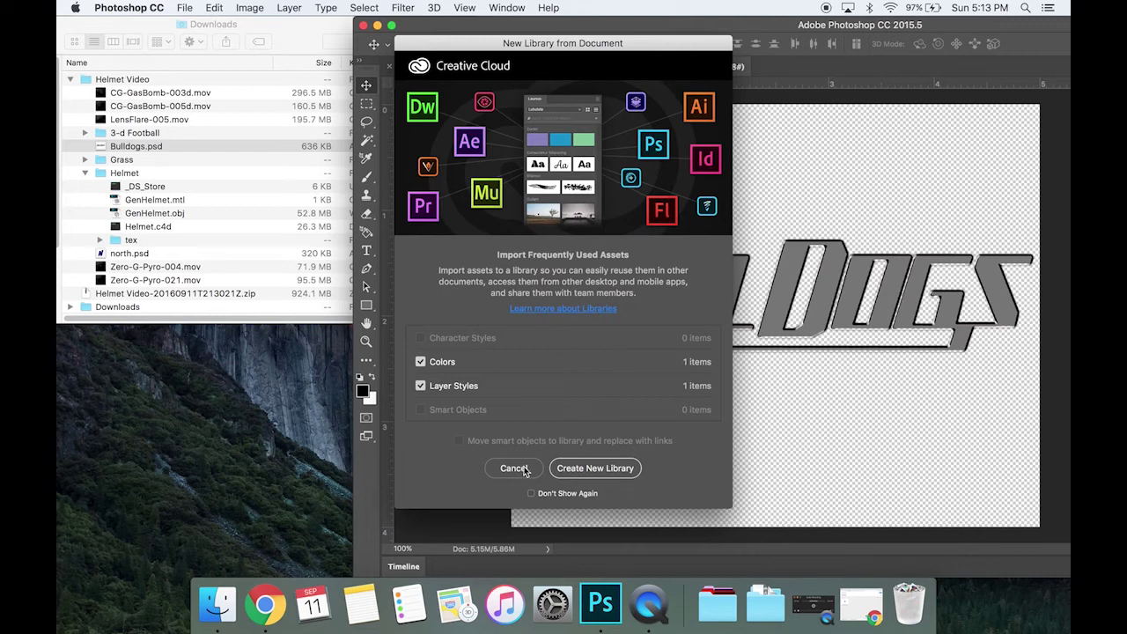
left_click(531, 493)
left_click(507, 469)
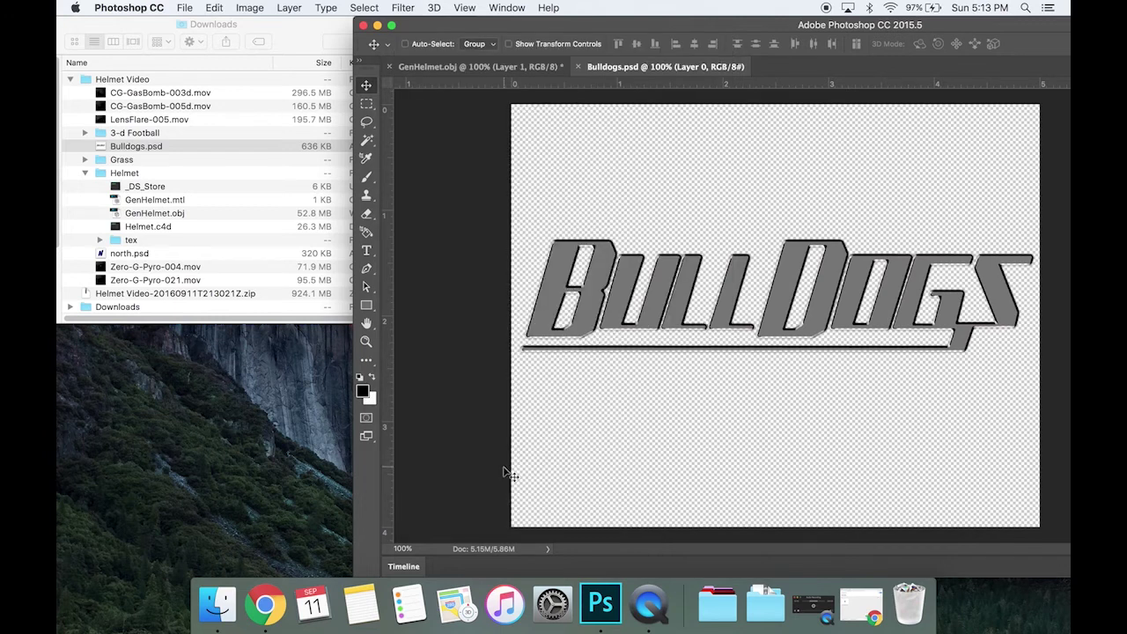
double_click(811, 26)
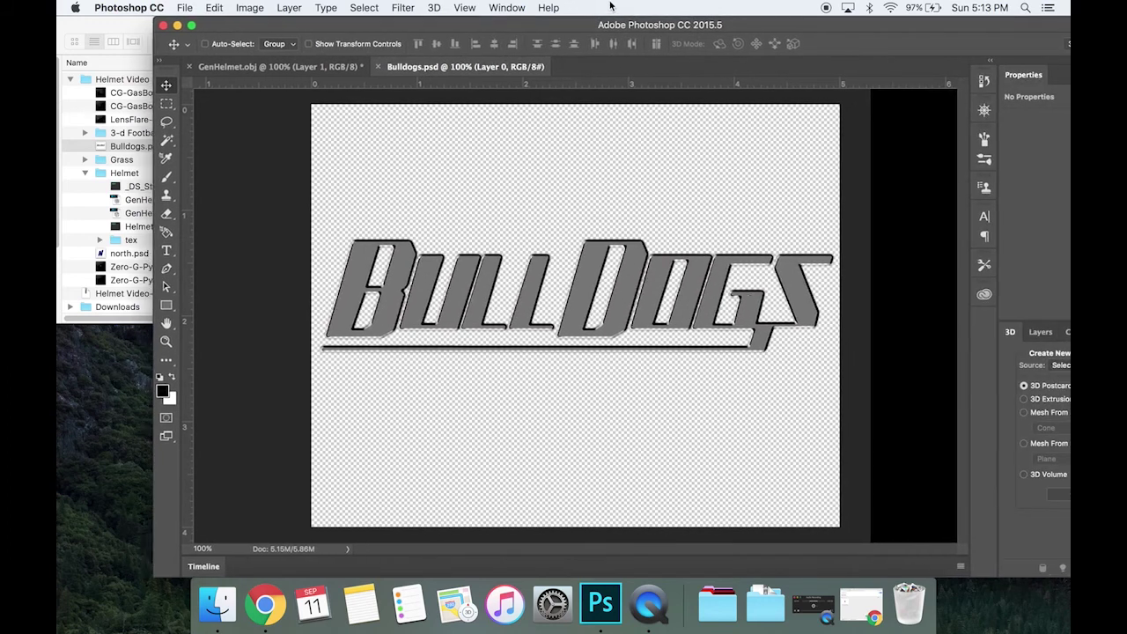
Step: Float the Bulldogs tab and drag its logo into GenHelmet.obj as Layer 2, then show Layers
left_click_drag(449, 70, 717, 179)
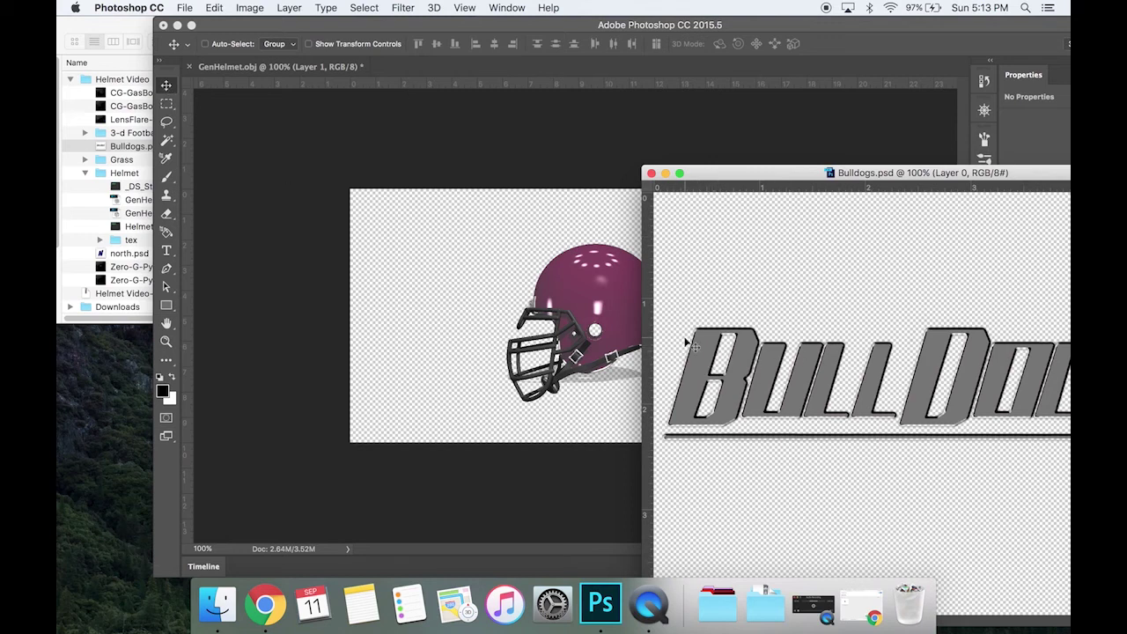
left_click_drag(749, 357, 487, 253)
left_click_drag(519, 25, 396, 4)
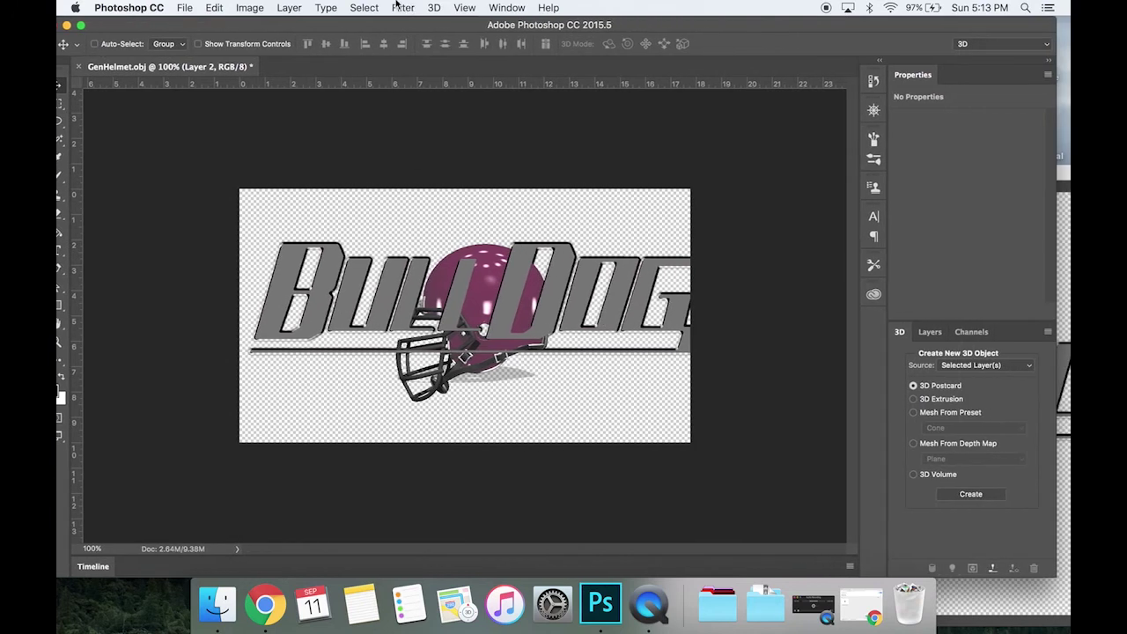
left_click(926, 333)
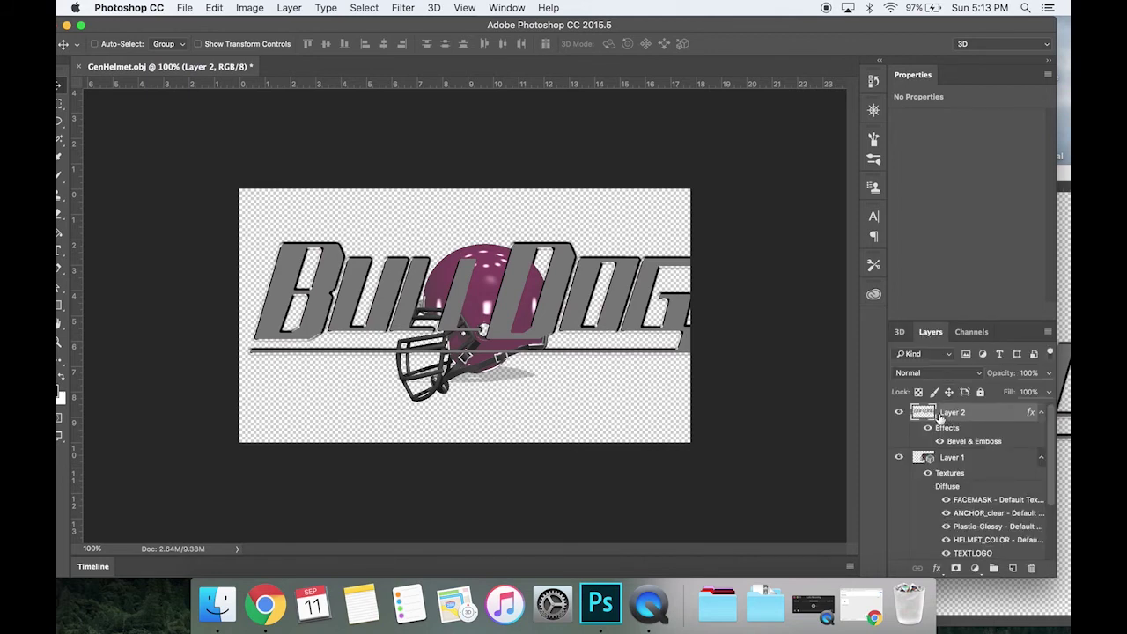
Step: Free-transform the logo down to about a third, apply it, and move it left onto the helmet
left_click(213, 8)
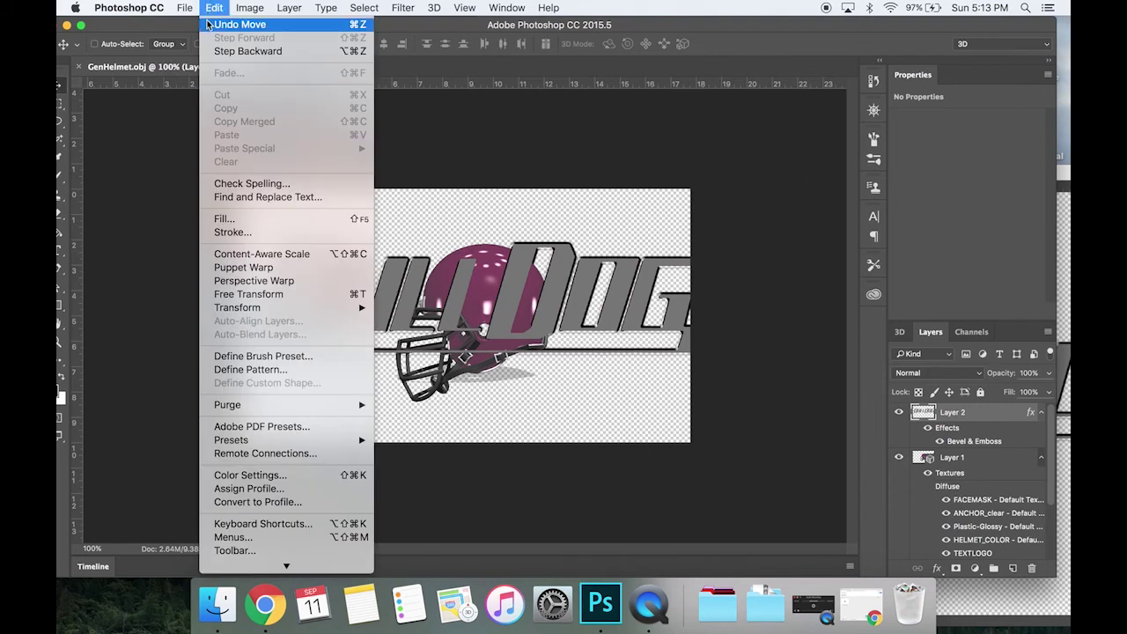
left_click(273, 294)
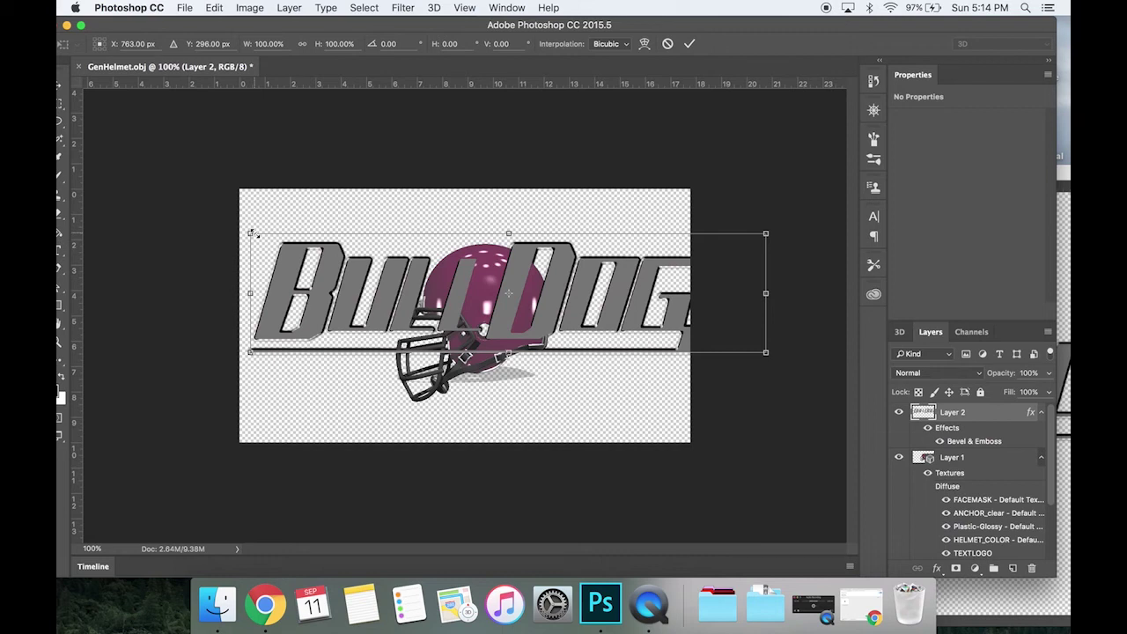
left_click_drag(253, 232, 608, 288)
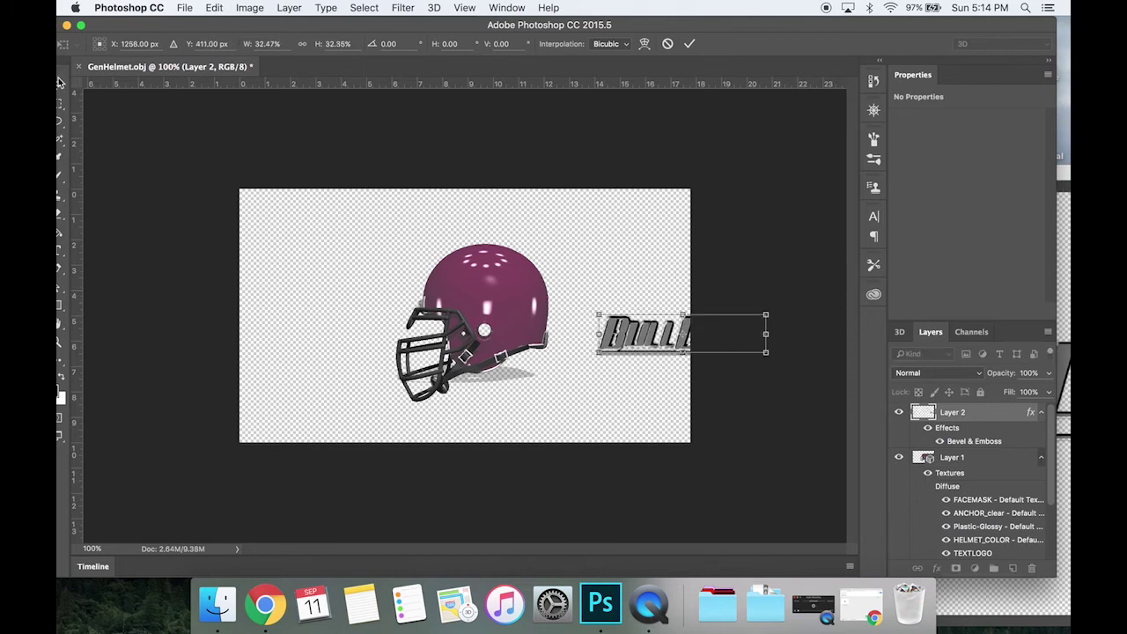
key("v")
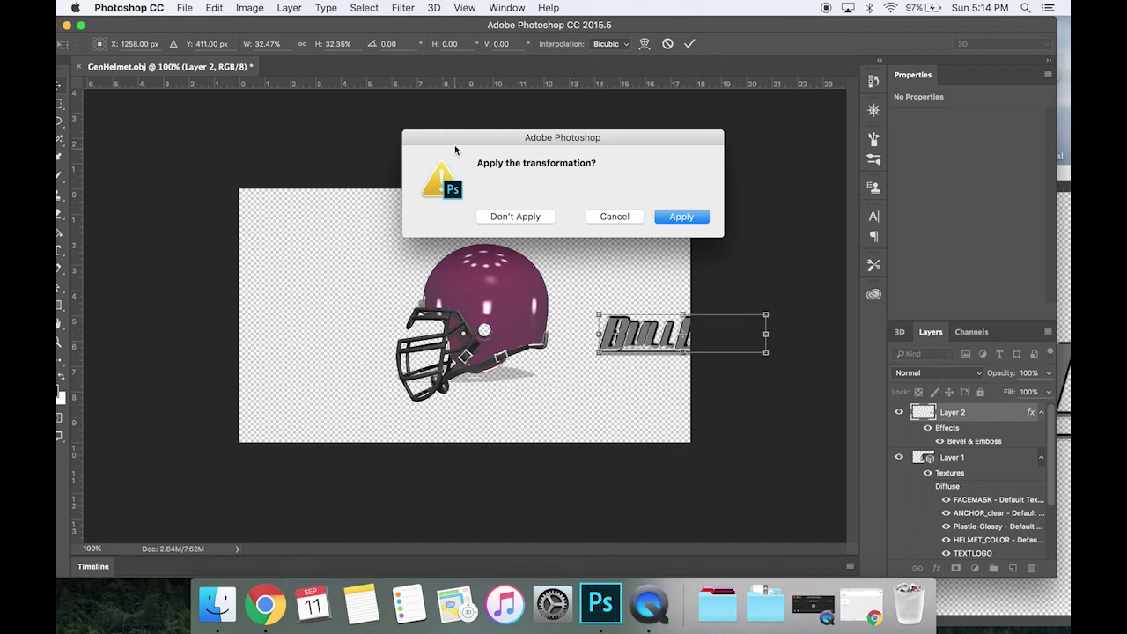
left_click_drag(458, 135, 488, 121)
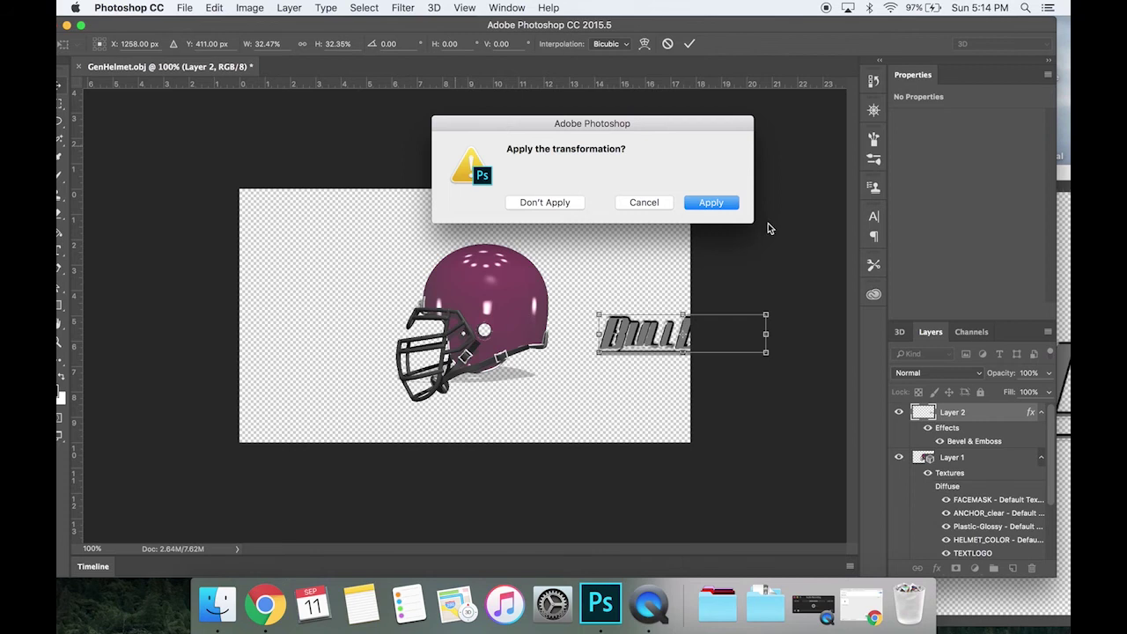
left_click(708, 203)
left_click_drag(634, 331, 431, 278)
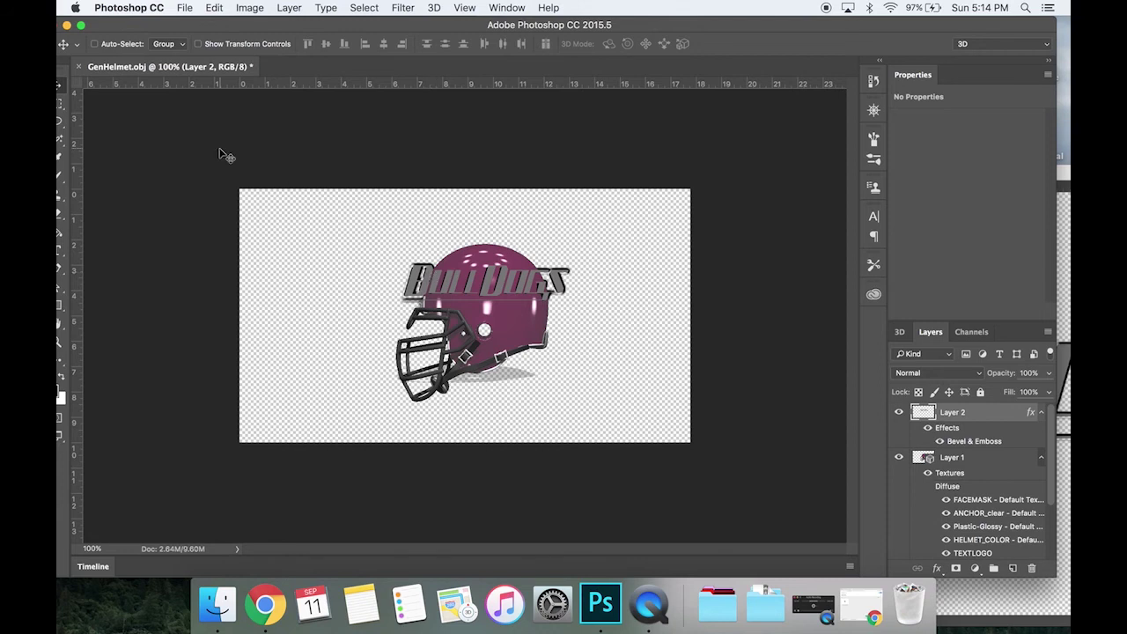
Step: Rescale the logo to about 68% and nudge it onto the helmet's side
left_click(217, 7)
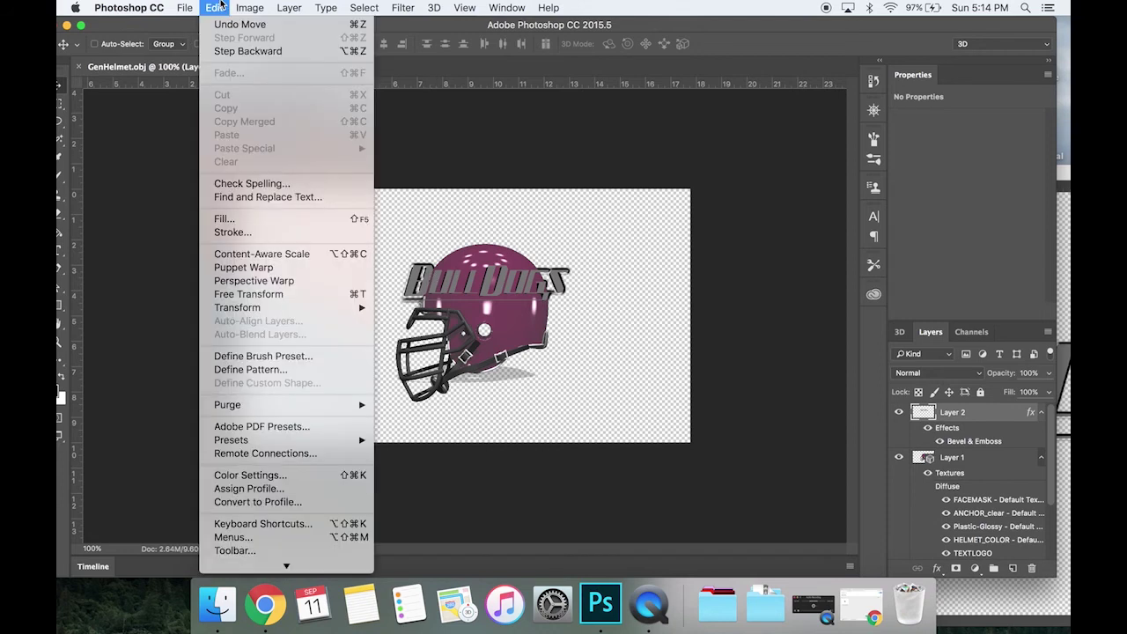
left_click(267, 296)
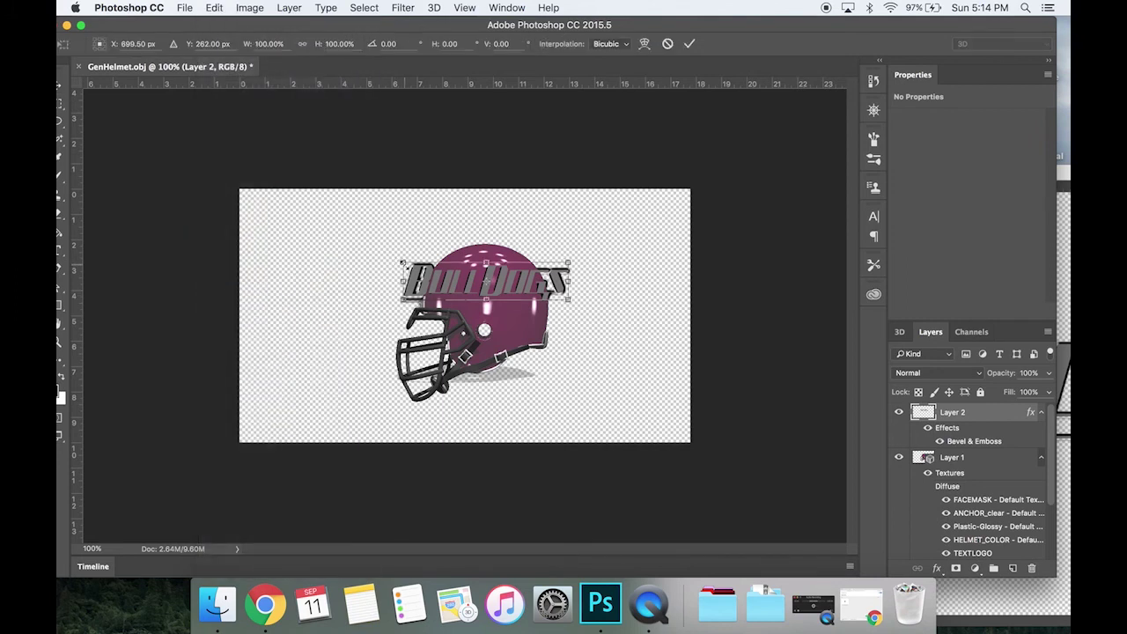
left_click_drag(401, 262, 475, 268)
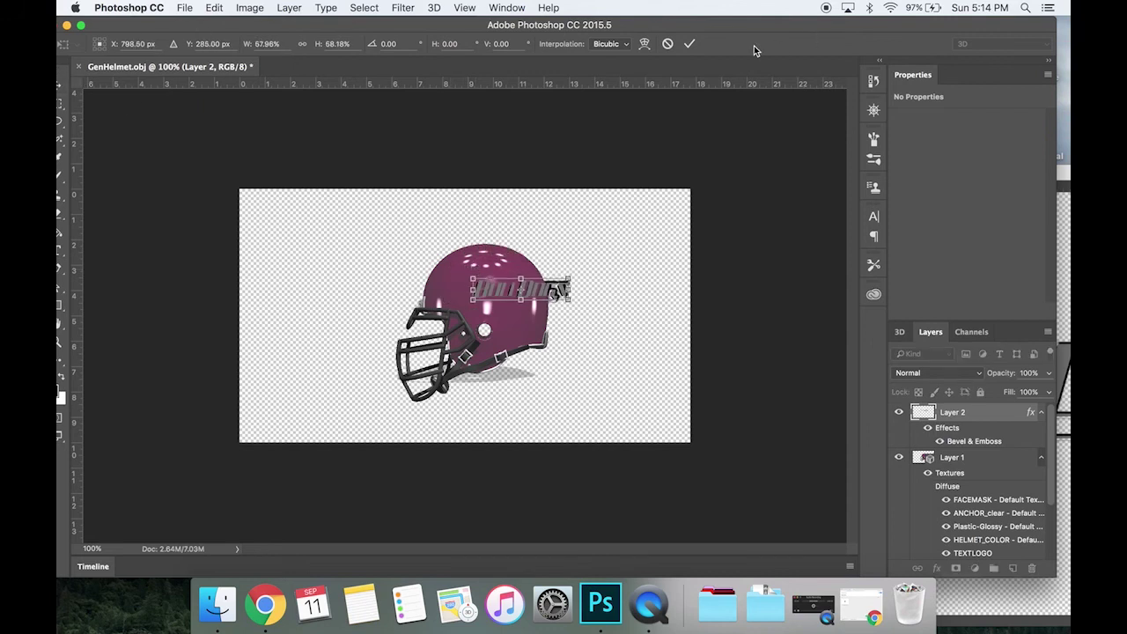
left_click(693, 46)
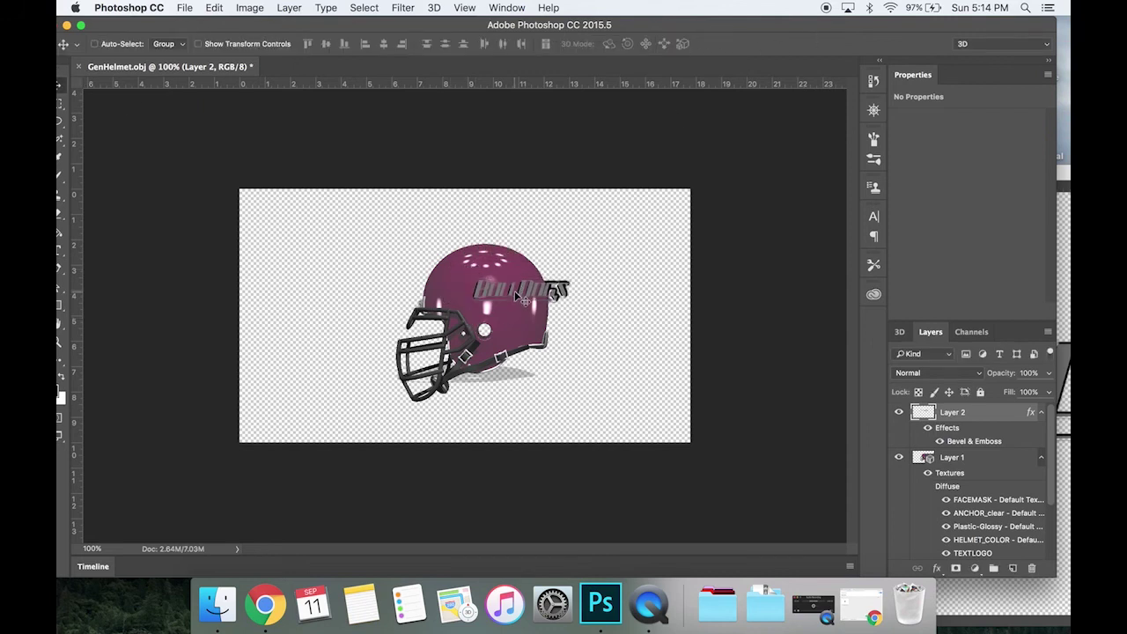
left_click_drag(522, 300, 487, 293)
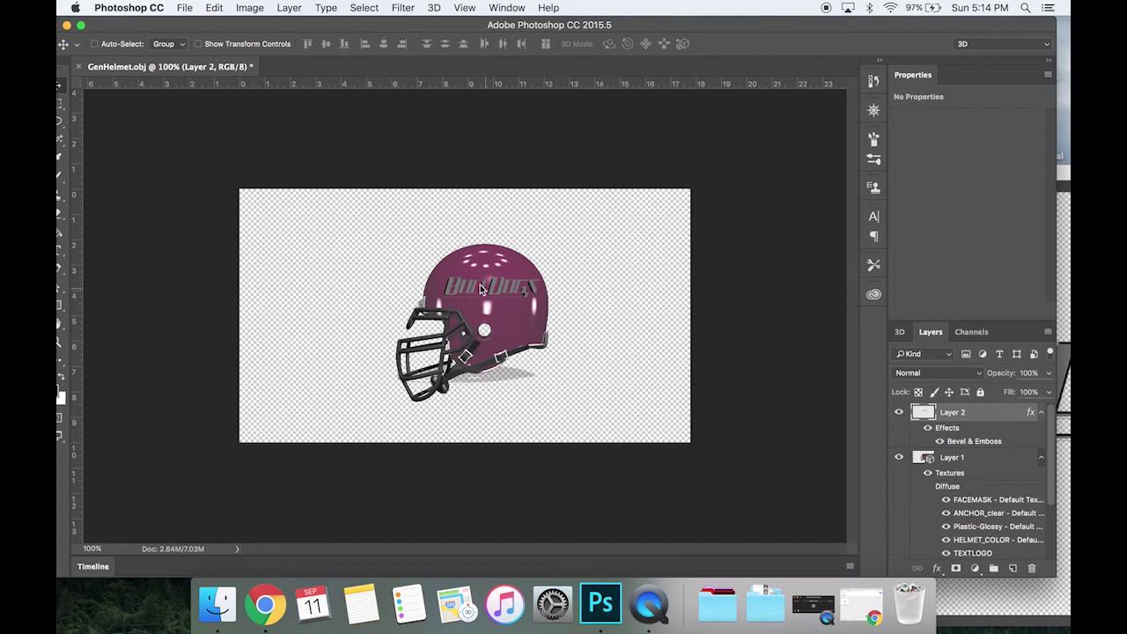
left_click_drag(483, 287, 482, 283)
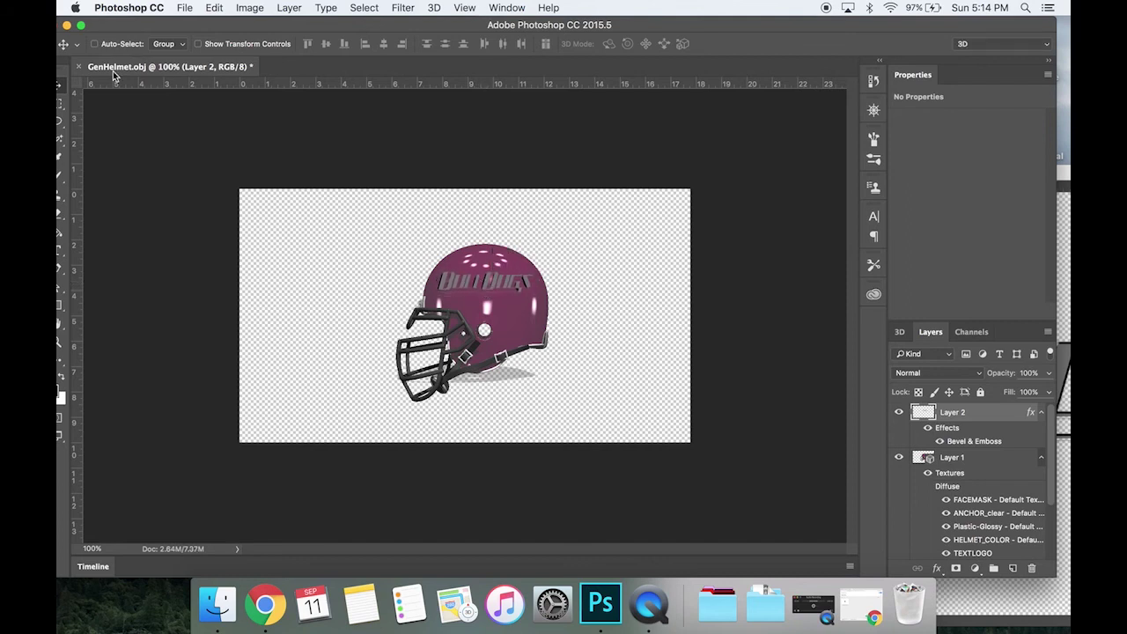
Step: Free-transform the BULLDOGS logo about 9° counter-clockwise and commit the rotation
left_click(214, 7)
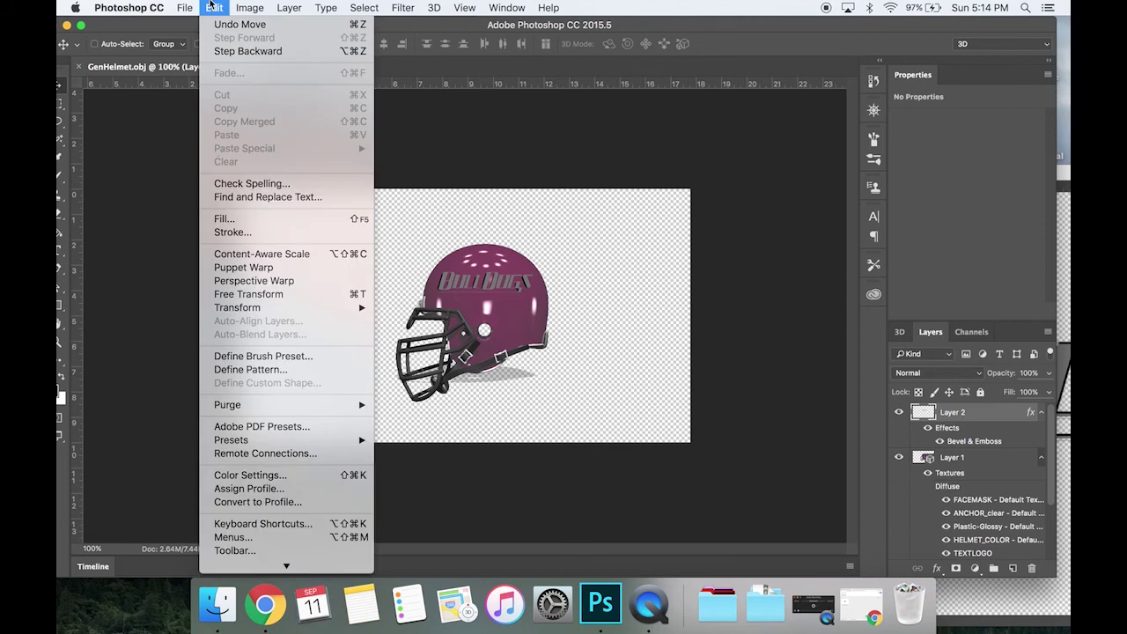
left_click(255, 291)
left_click_drag(543, 258, 543, 247)
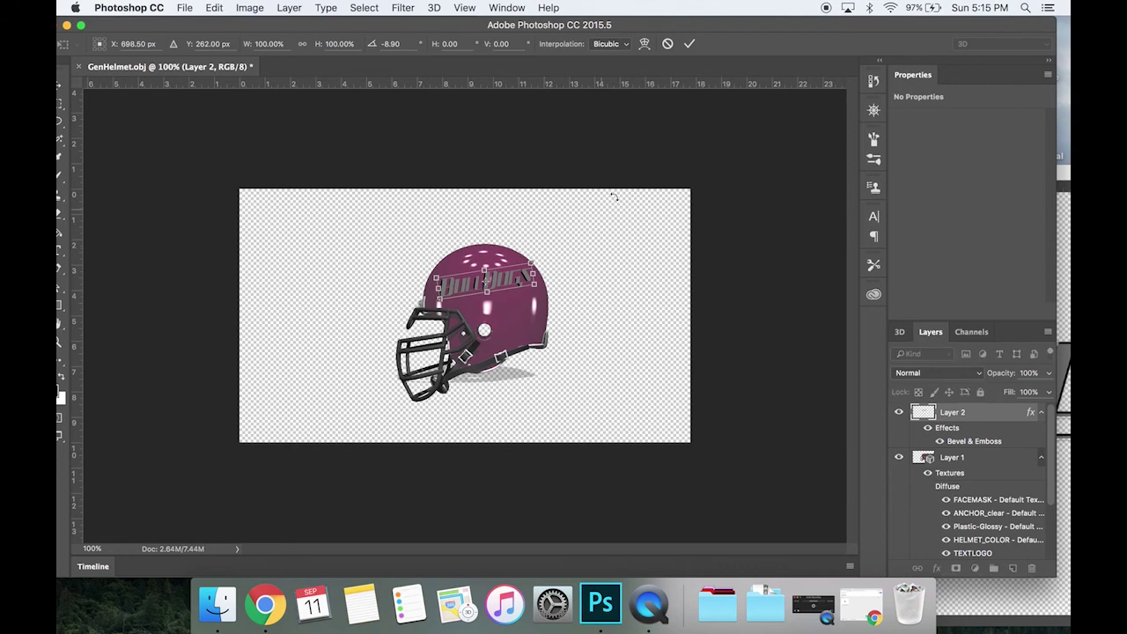
left_click(668, 42)
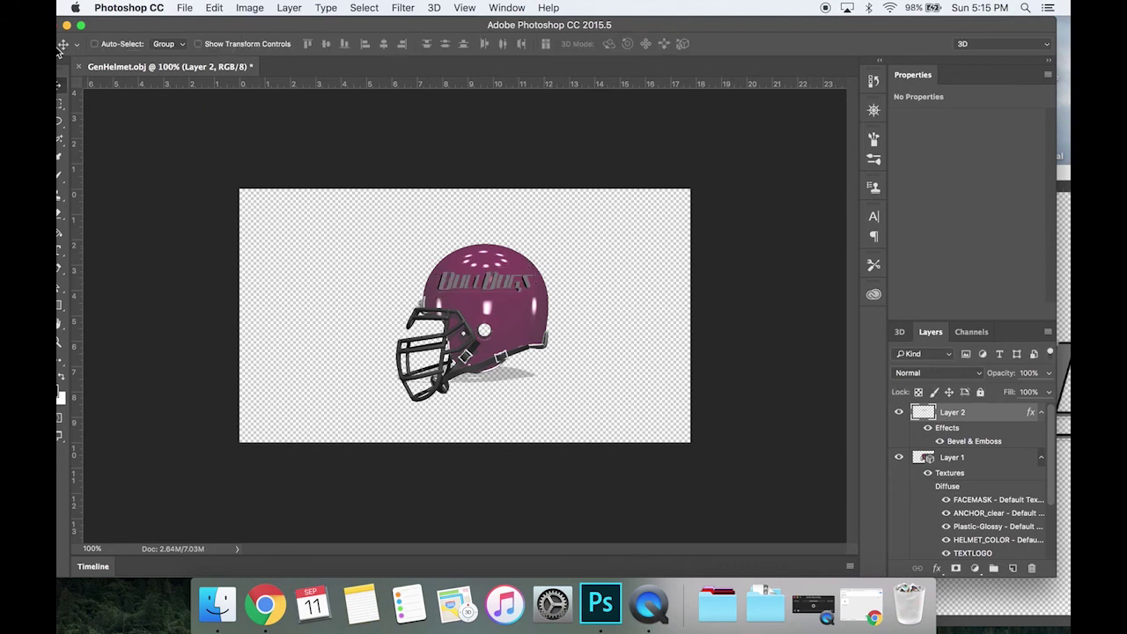
left_click(216, 7)
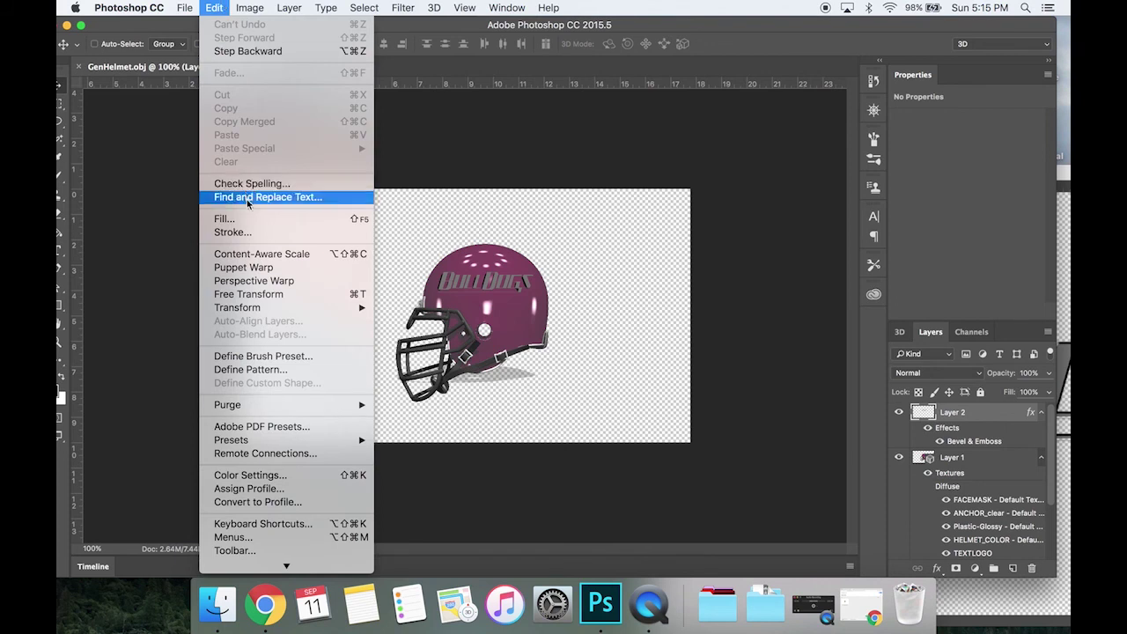
left_click(245, 295)
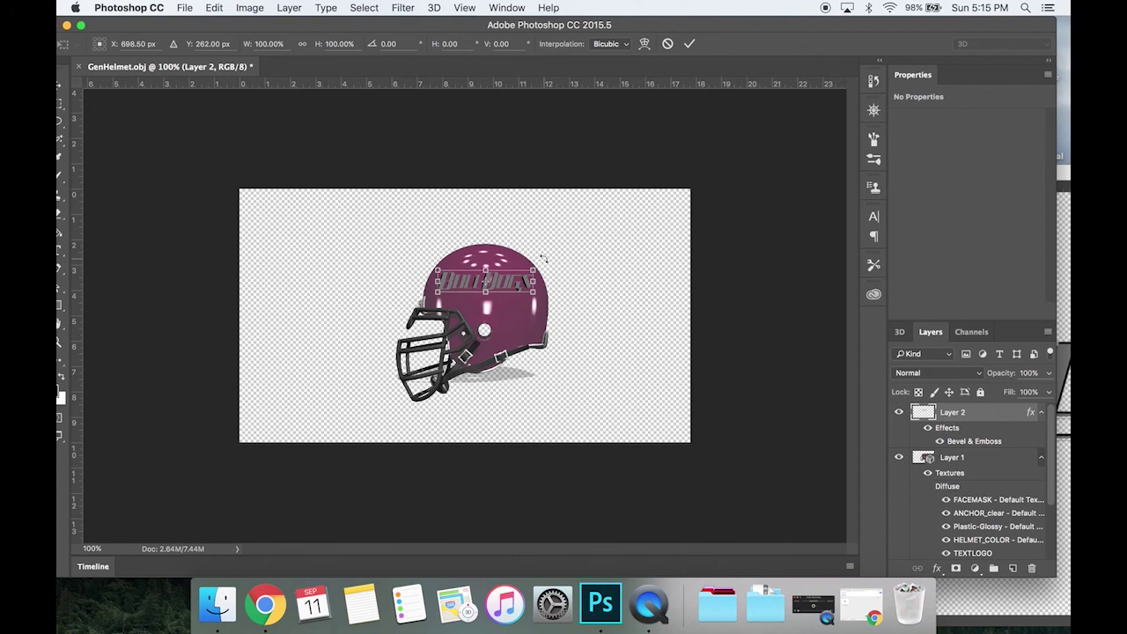
left_click_drag(543, 259, 543, 253)
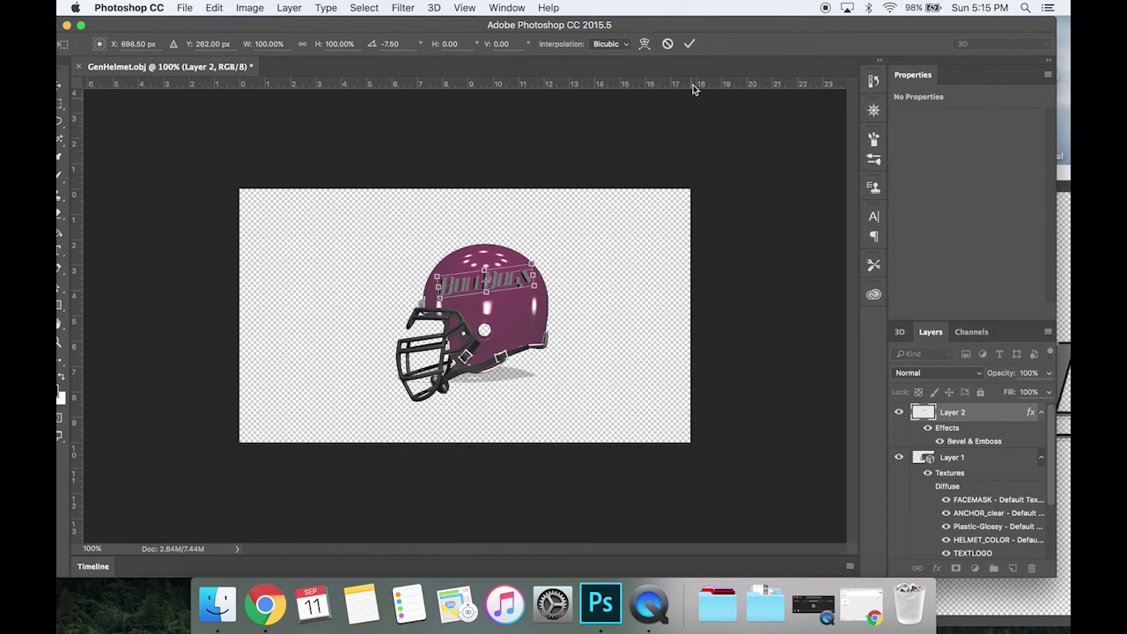
left_click(690, 44)
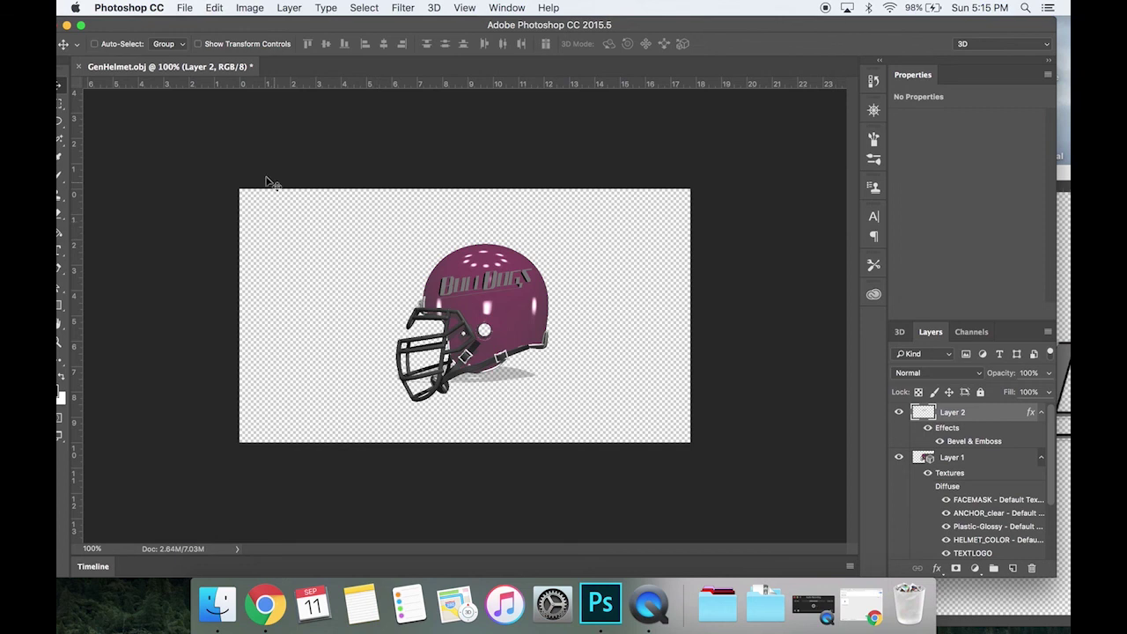
Step: Save As 'Edmond Memorial Away Helmet' in Photoshop format on the Desktop, maximizing compatibility
left_click(190, 7)
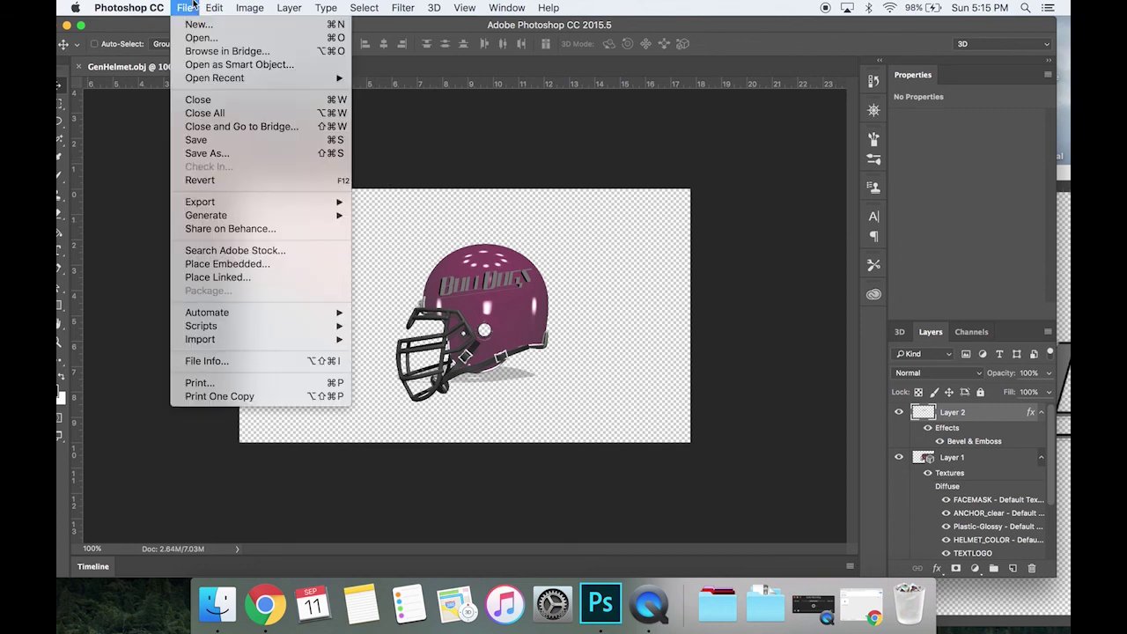
left_click(211, 153)
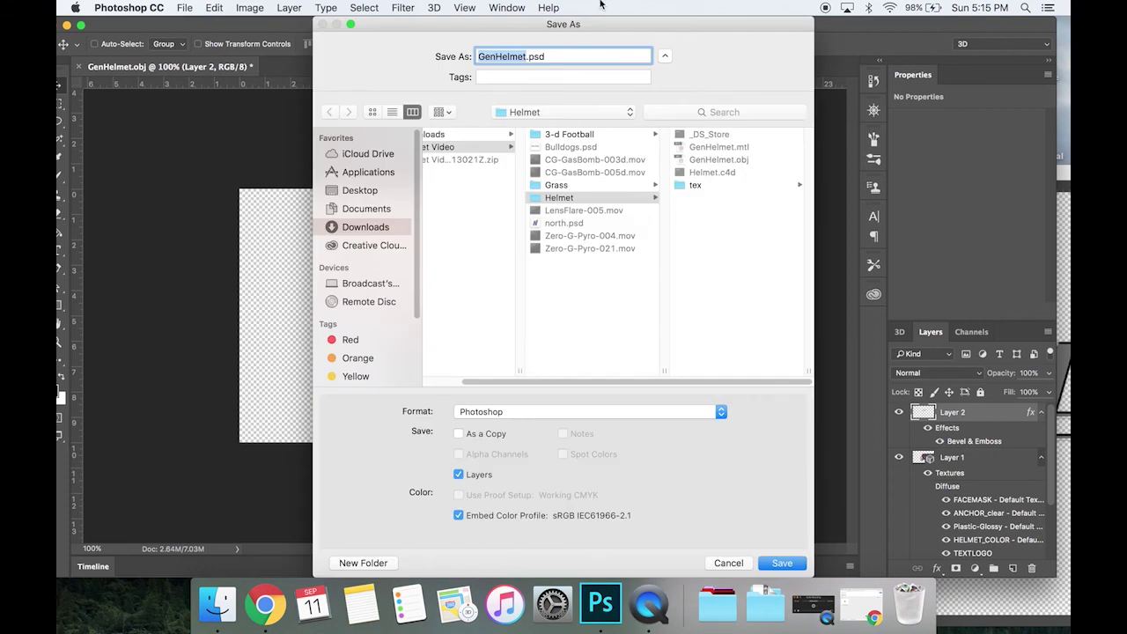
left_click(375, 192)
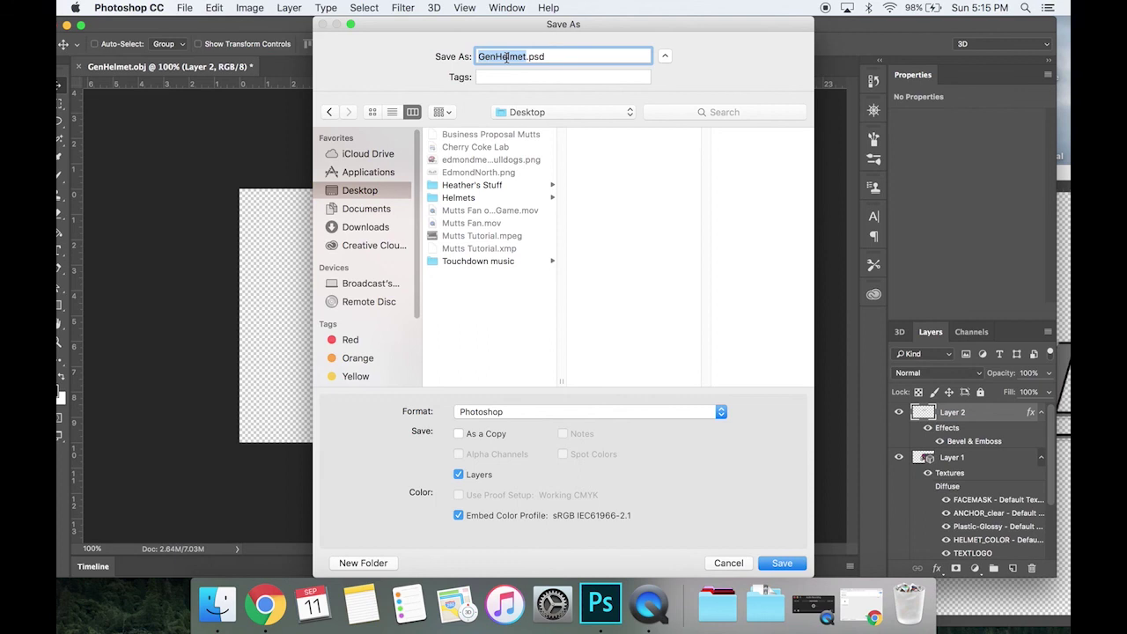
type("Edmond Memorial")
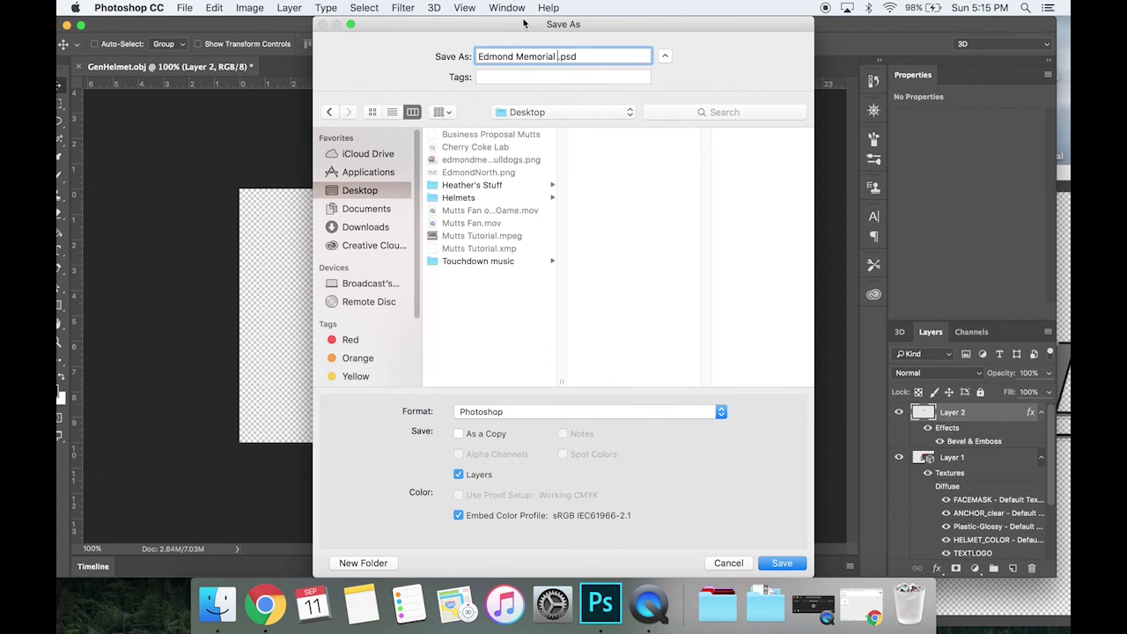
left_click_drag(526, 19, 802, 34)
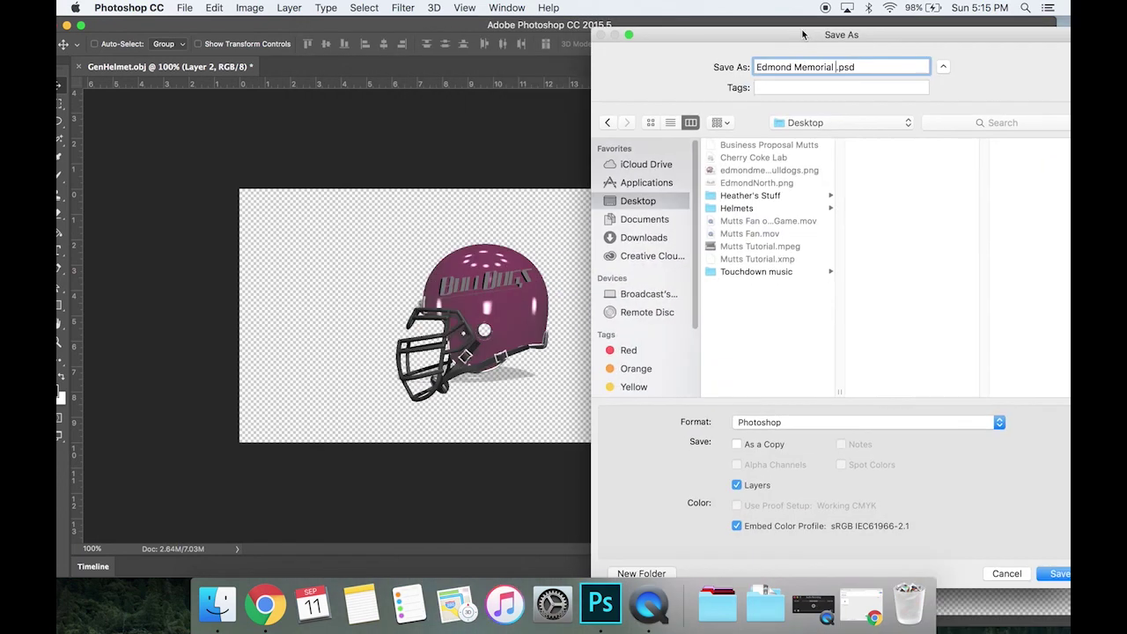
type("Away Helmet")
left_click(821, 423)
left_click(821, 423)
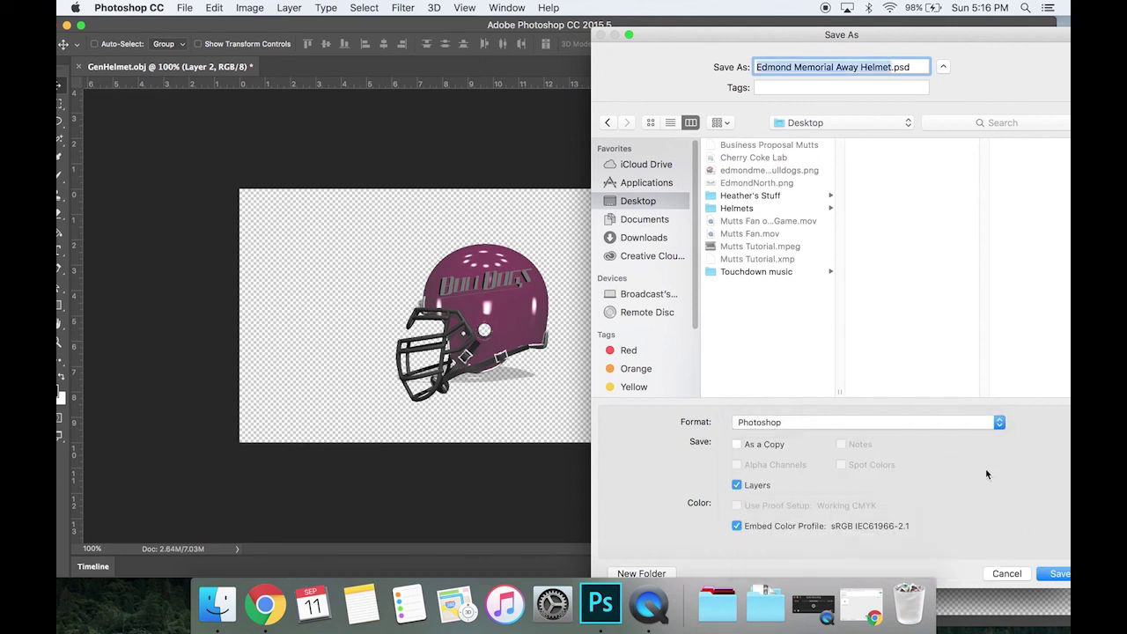
left_click(1060, 574)
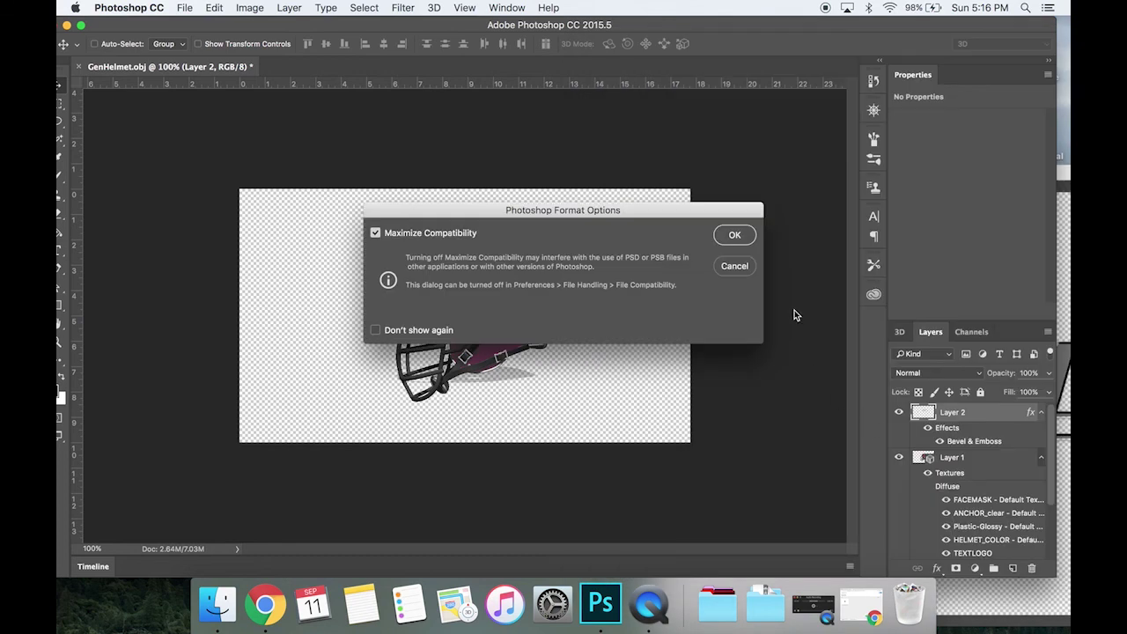
left_click(735, 238)
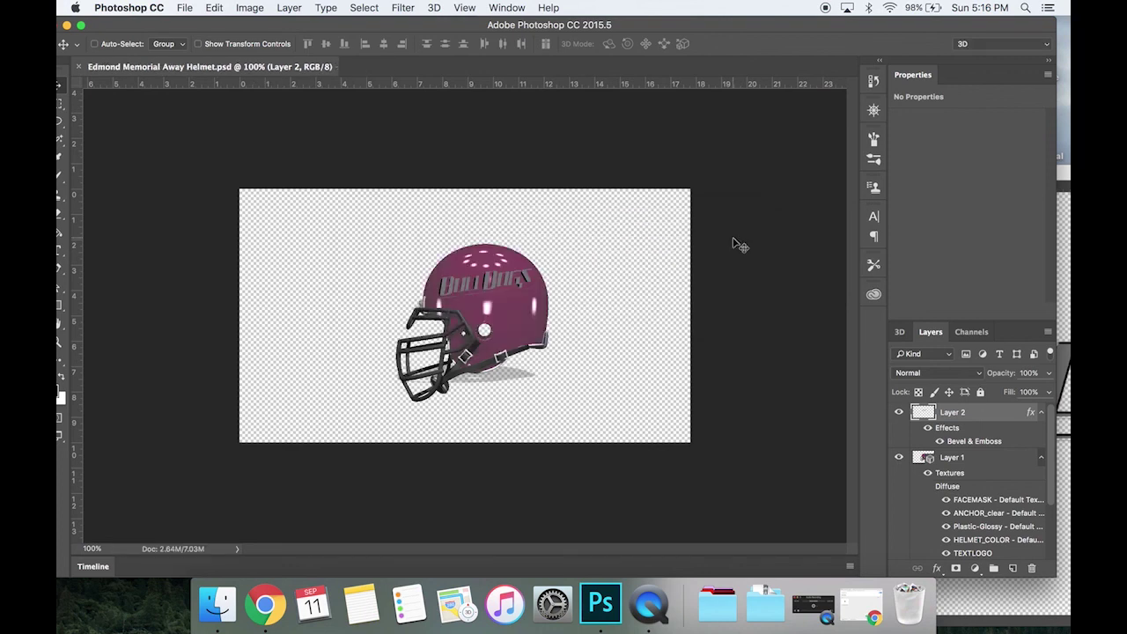